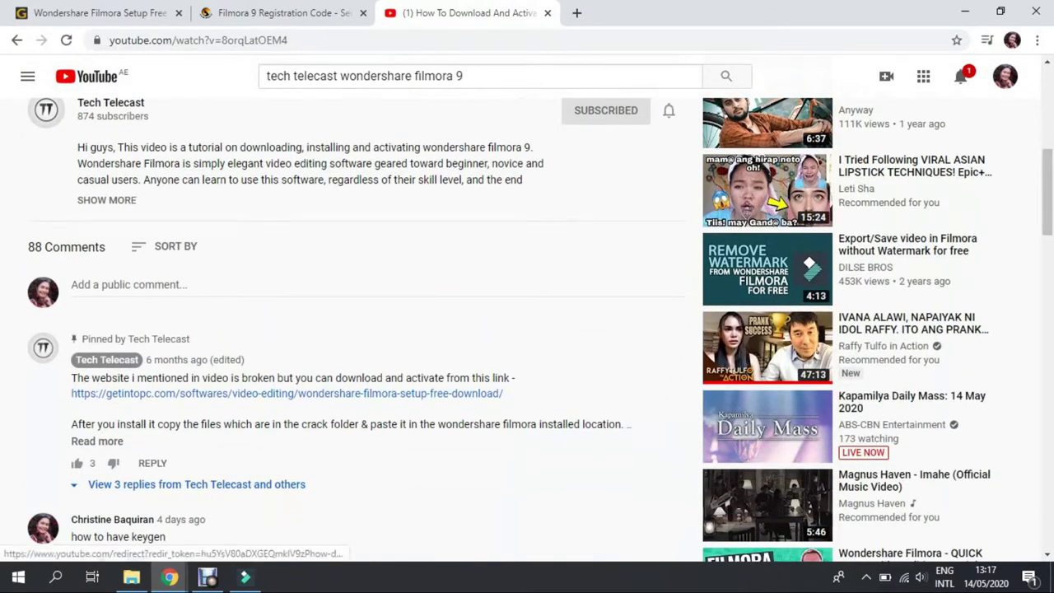
Step: Switch to the Filmora download page and check the computer's processor, memory and system type in the Control Panel's System information
click(110, 13)
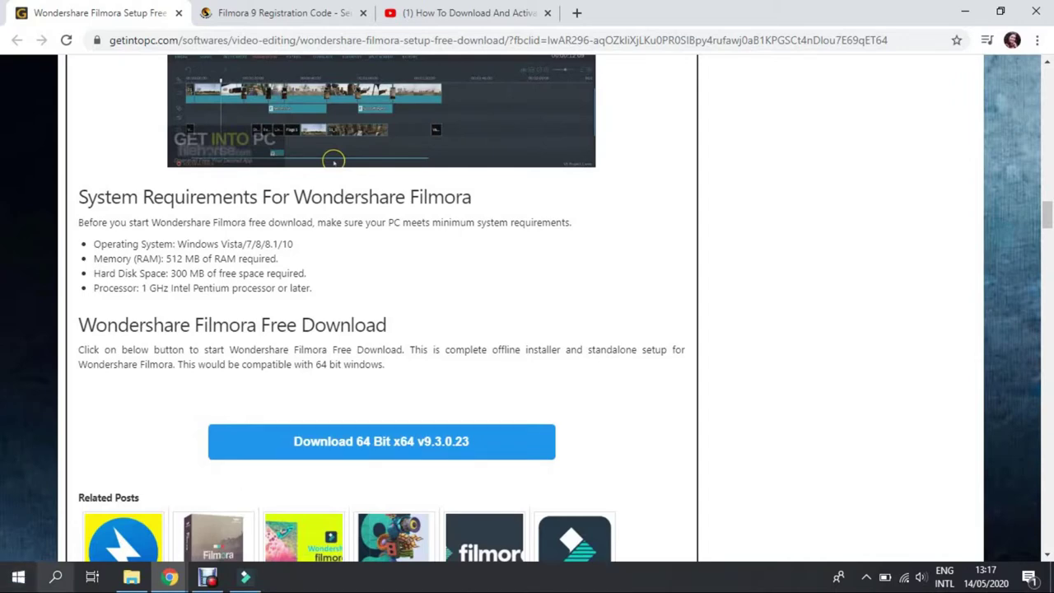
click(56, 577)
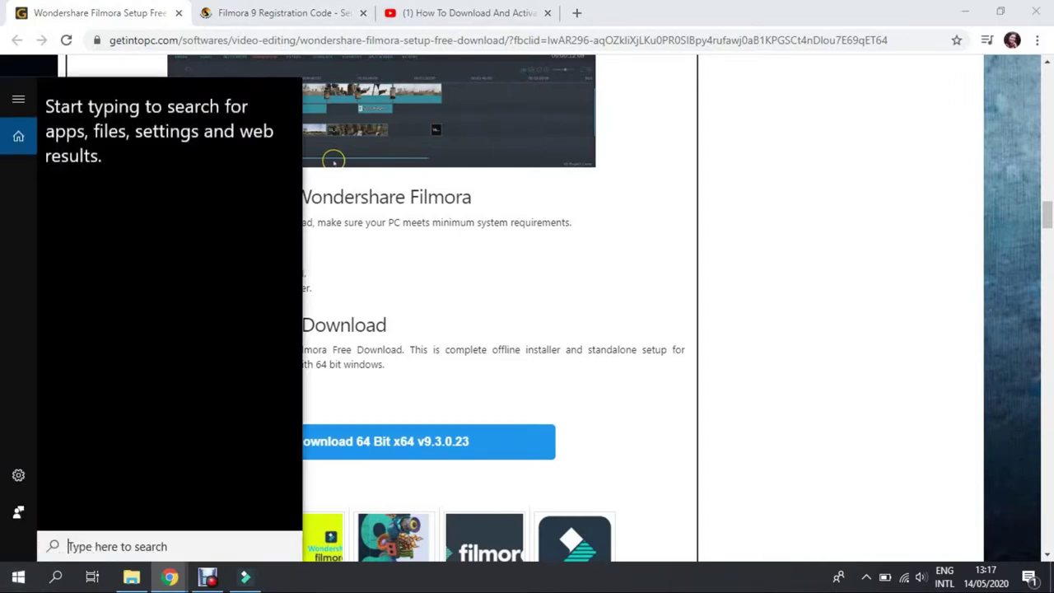
text(control panel)
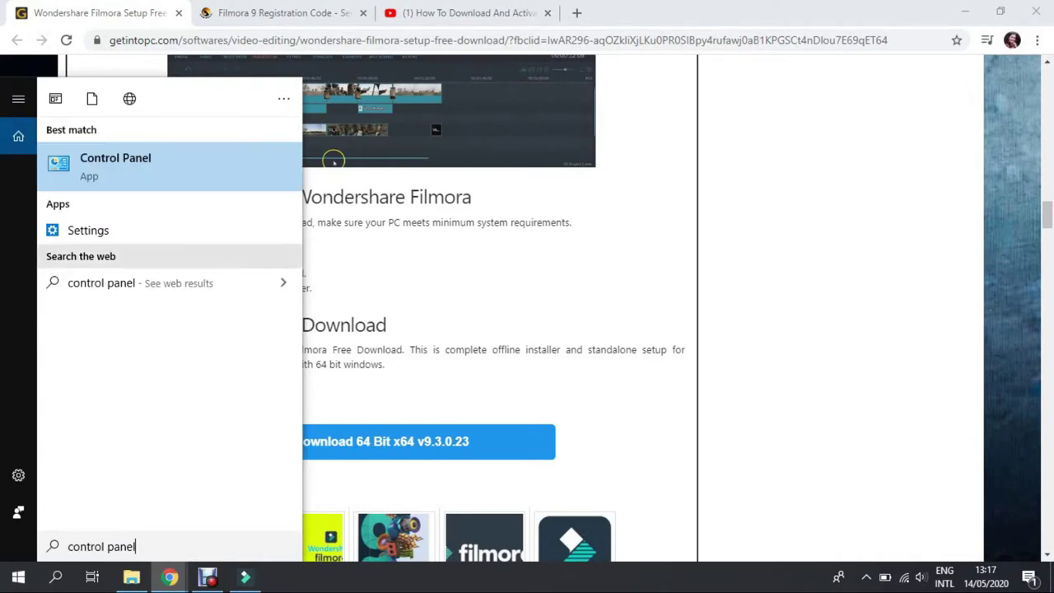
click(115, 165)
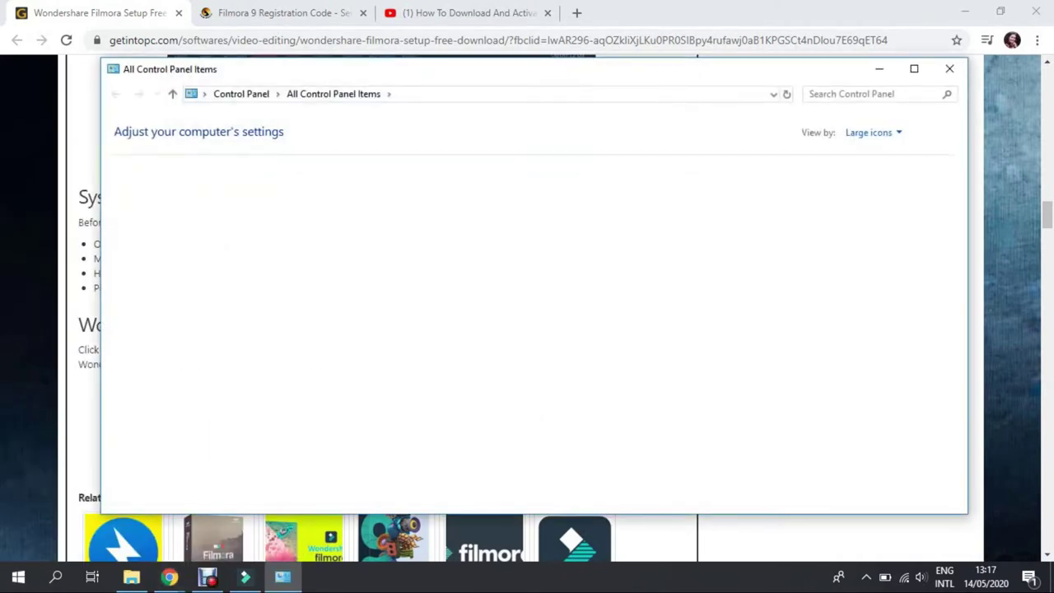
click(241, 93)
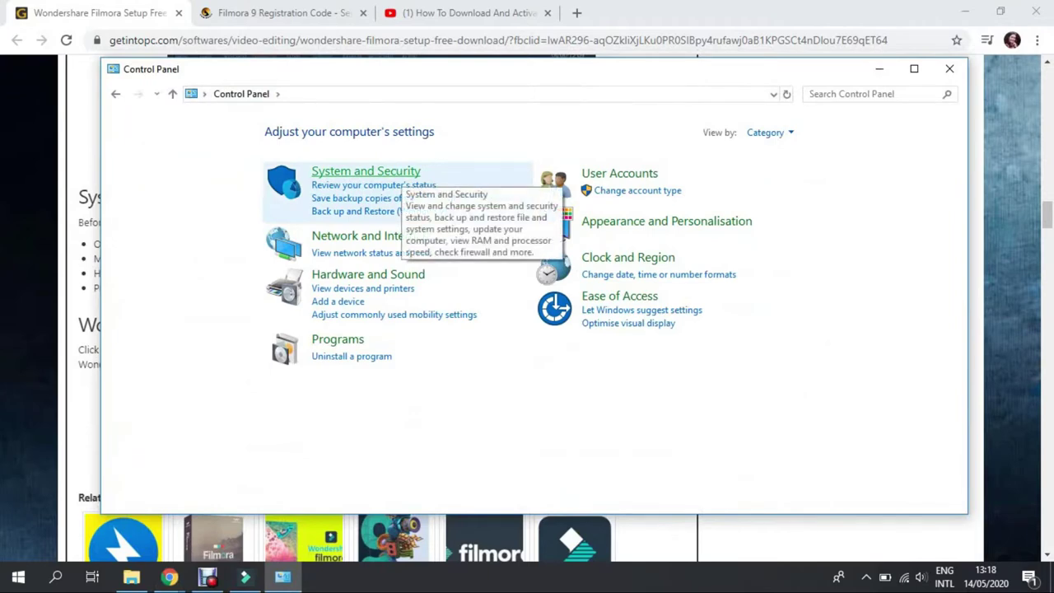
click(387, 175)
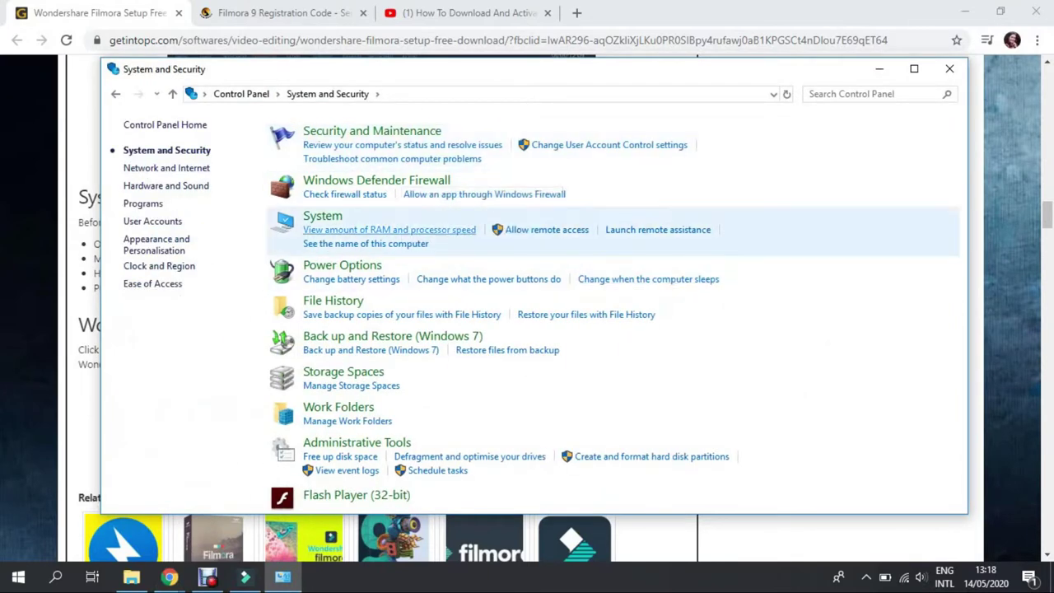
click(322, 216)
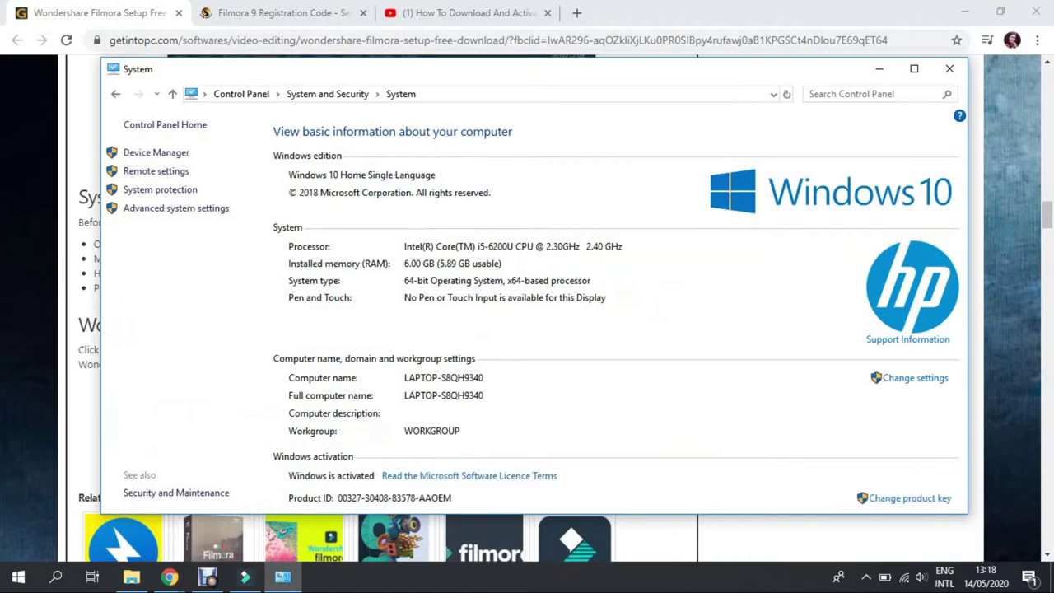
click(949, 68)
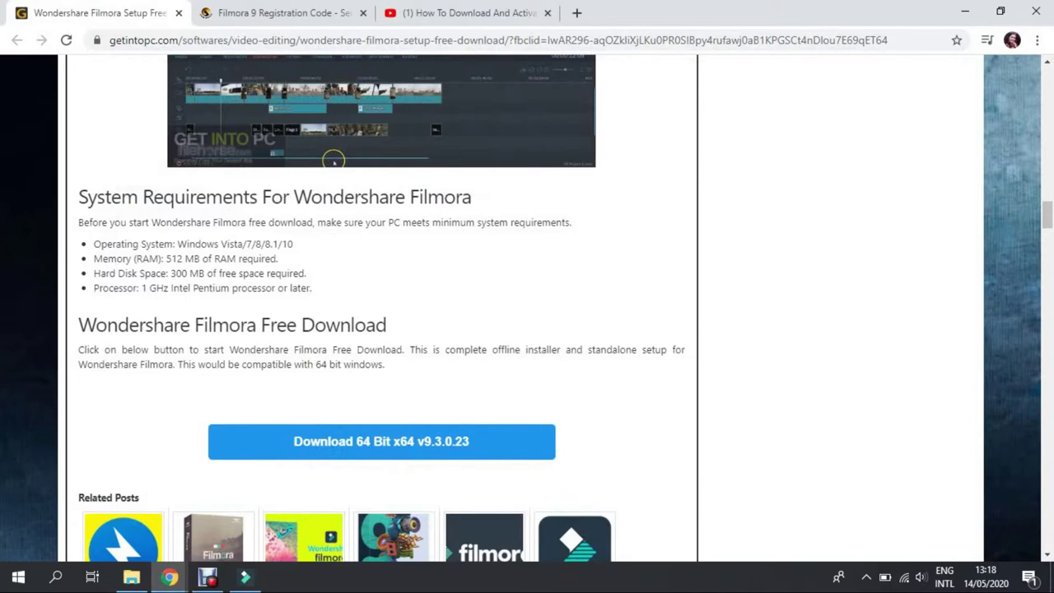
Step: View the contents of the Crack folder inside Wondershare_Filmora_9.3.0.23x64_Multilingual in the desktop's tin folder
click(965, 12)
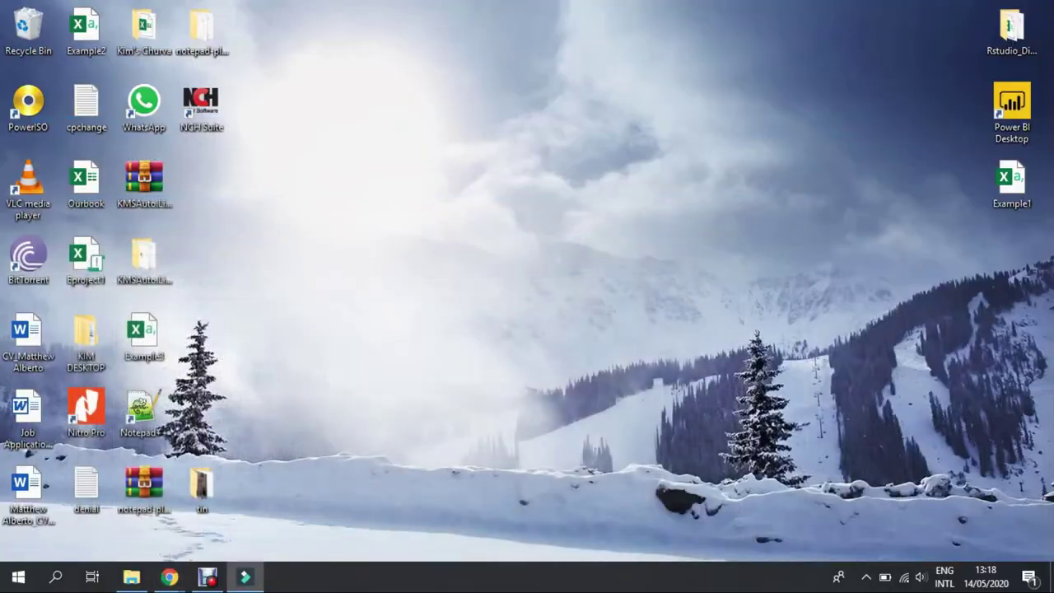
click(132, 514)
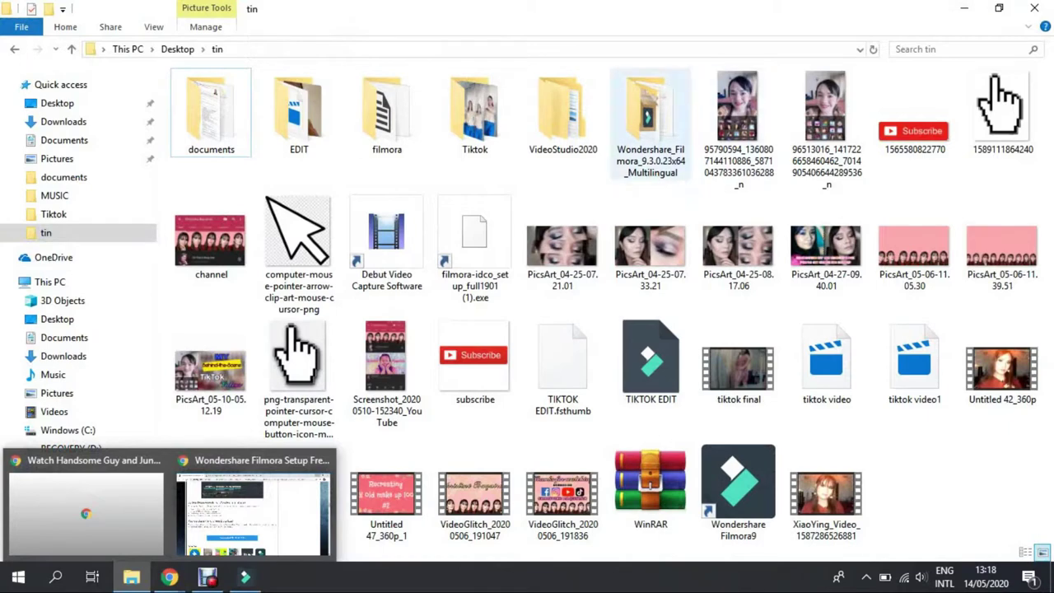
click(641, 117)
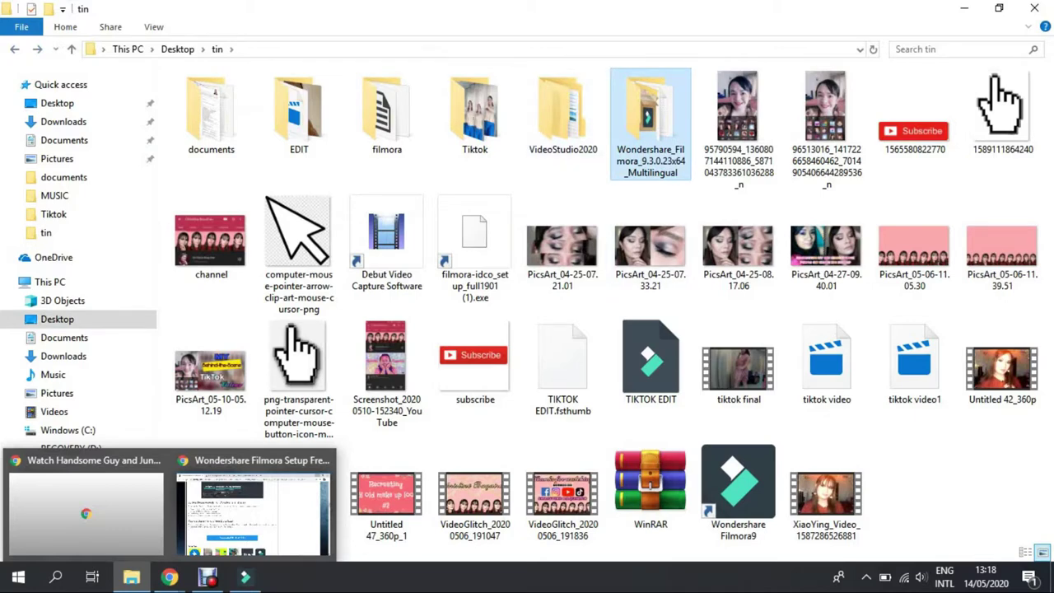
double_click(650, 124)
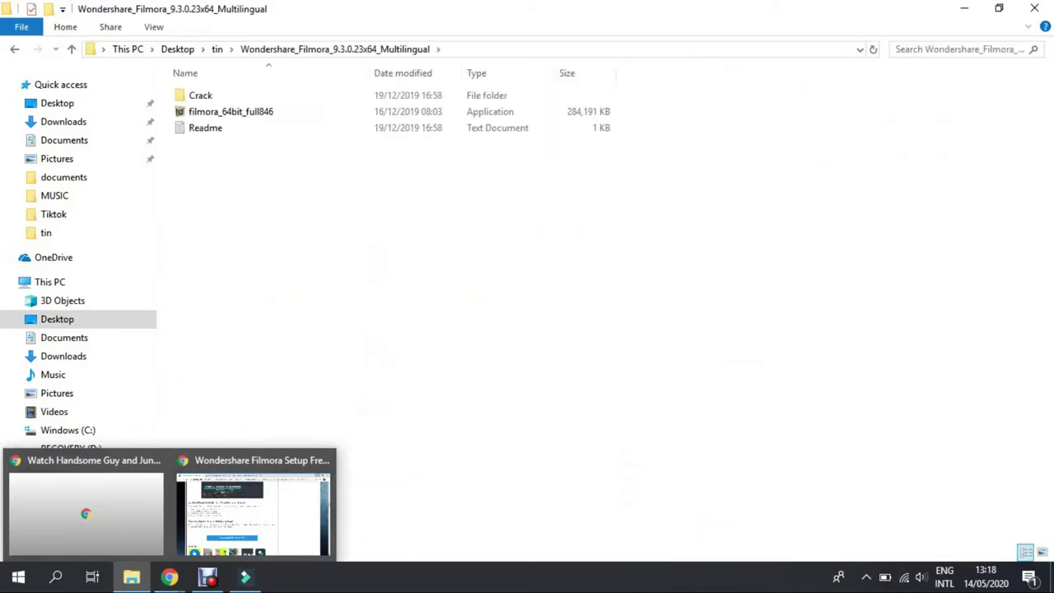
key(Return)
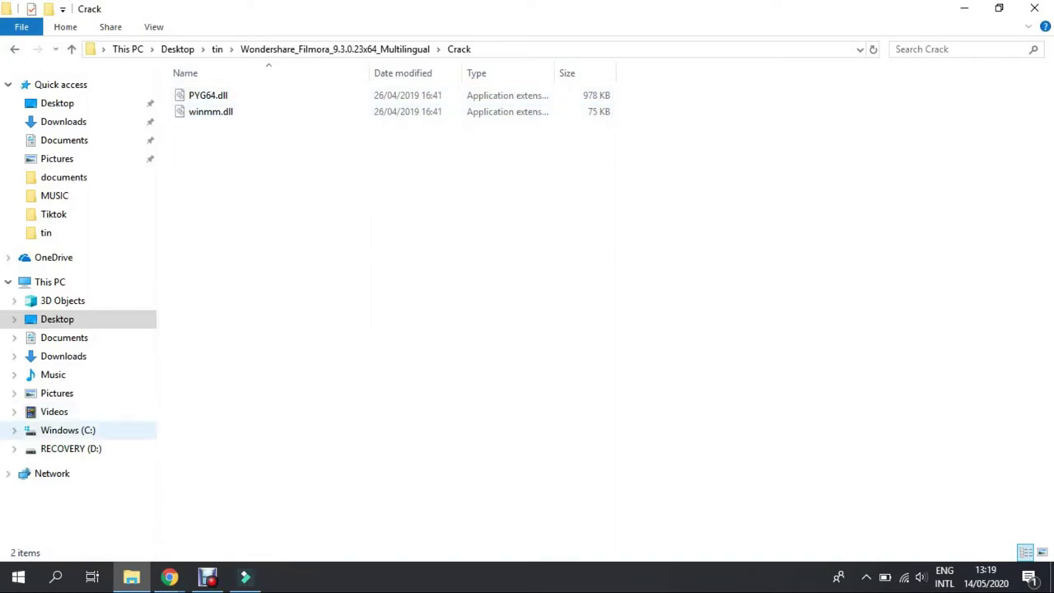
Step: View the Wondershare folder under Program Files on the Windows (C:) drive, and return to the desktop
click(68, 430)
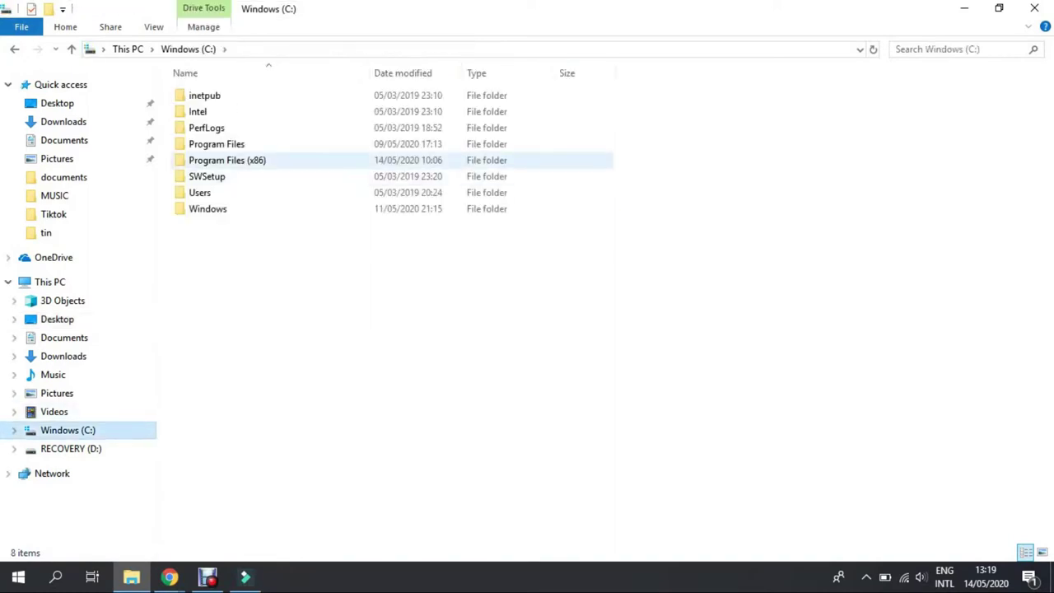
double_click(216, 144)
scroll(222, 527, down, 5)
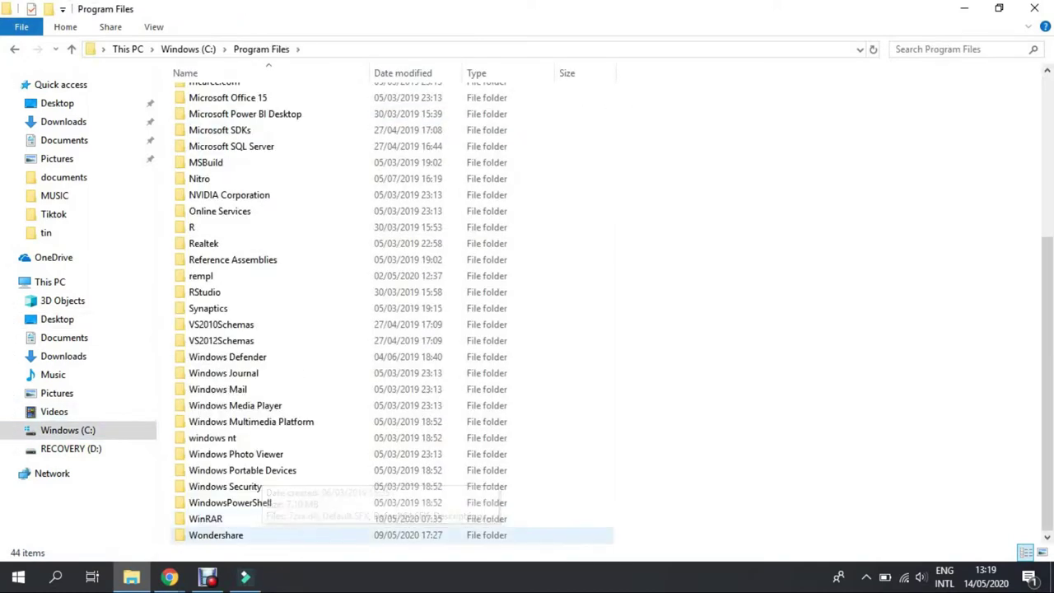
double_click(216, 536)
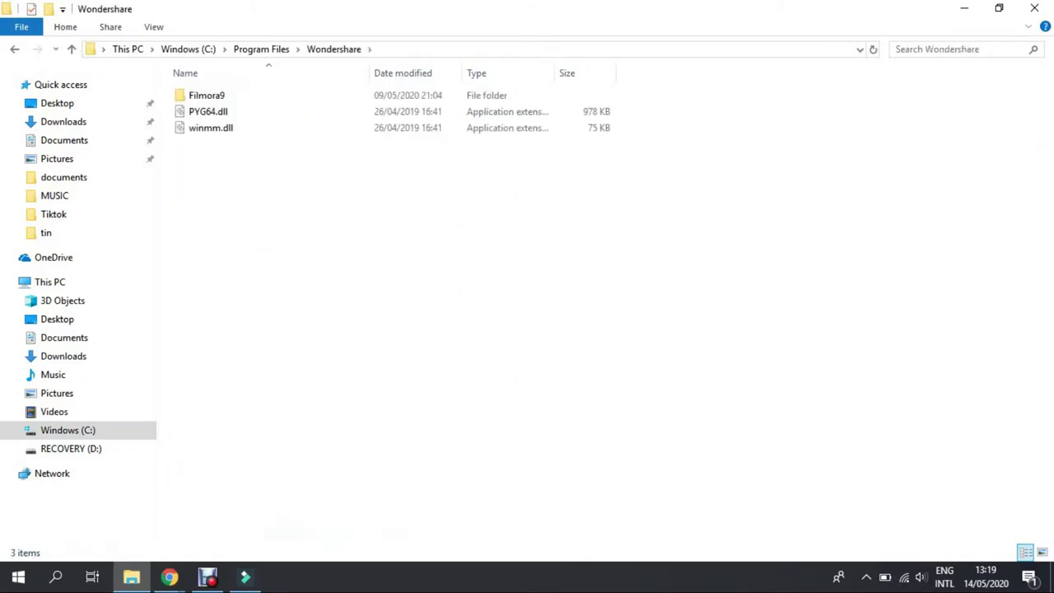
click(211, 128)
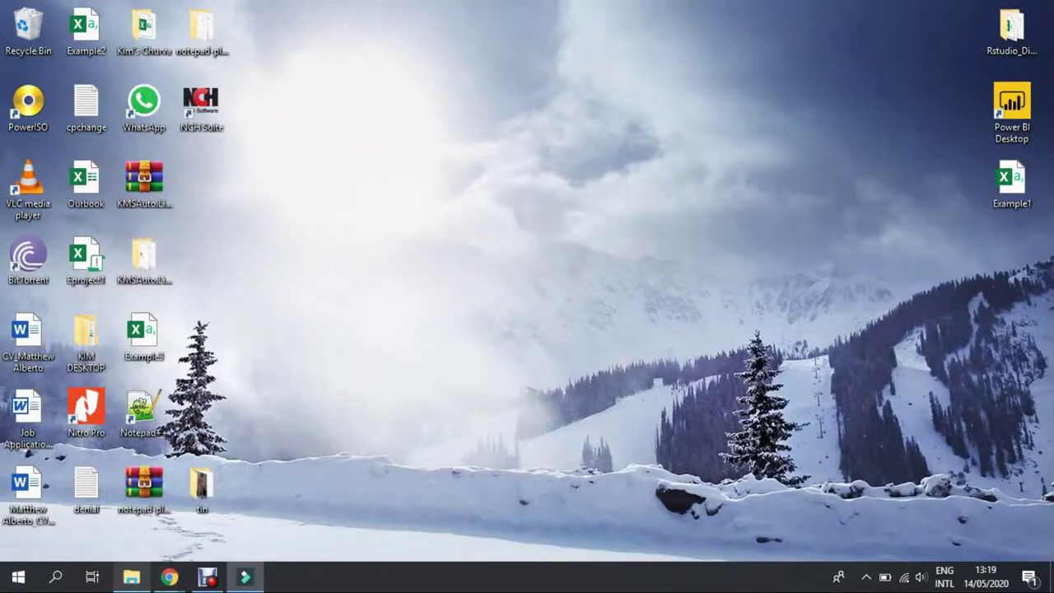
Step: Switch to Filmora 9 and create a new project with the 16:9 (Widescreen) aspect ratio
click(246, 578)
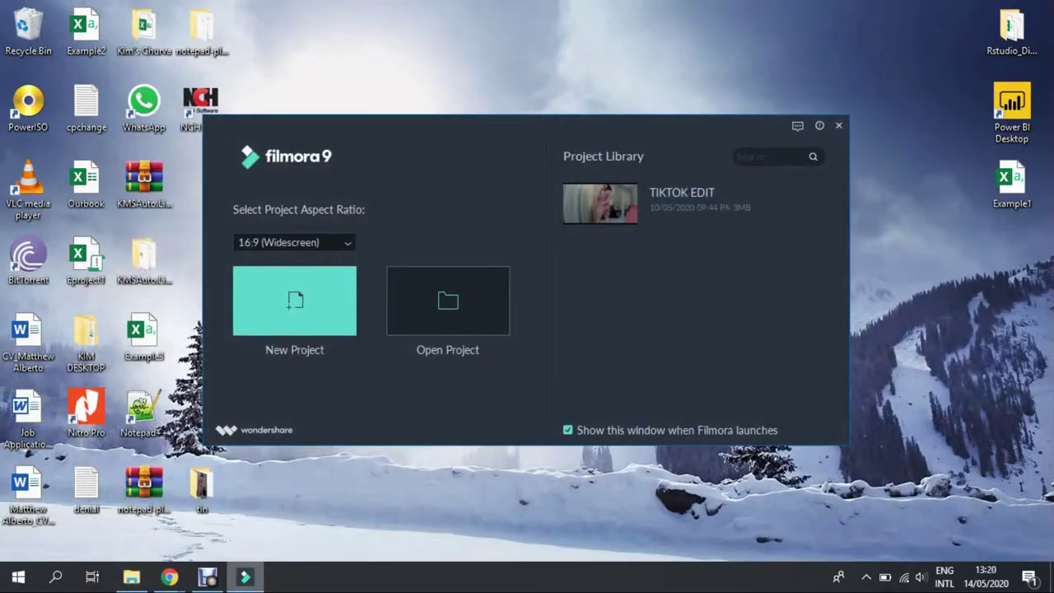
click(347, 243)
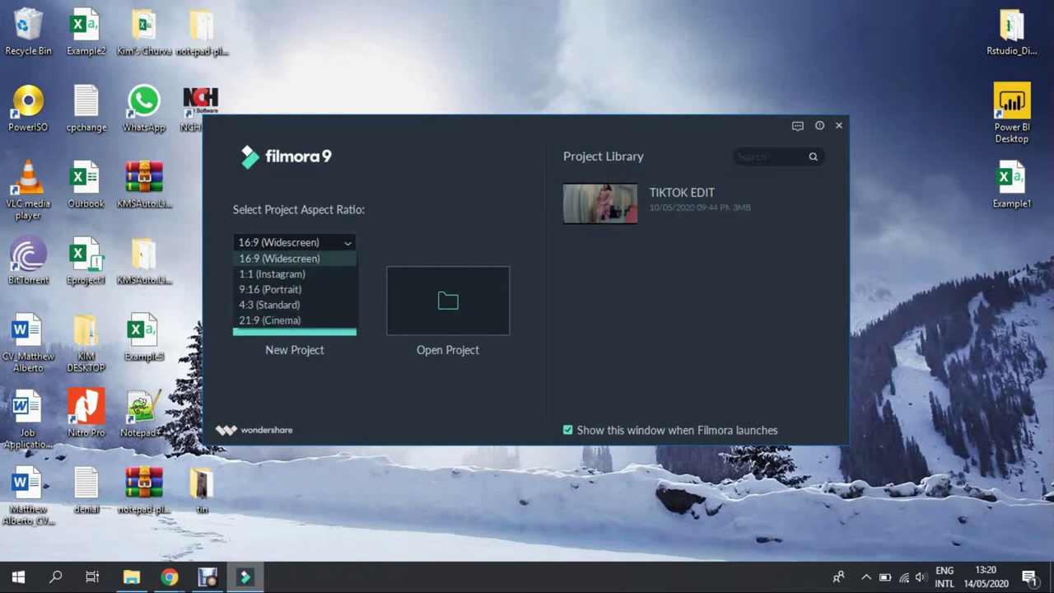
click(279, 257)
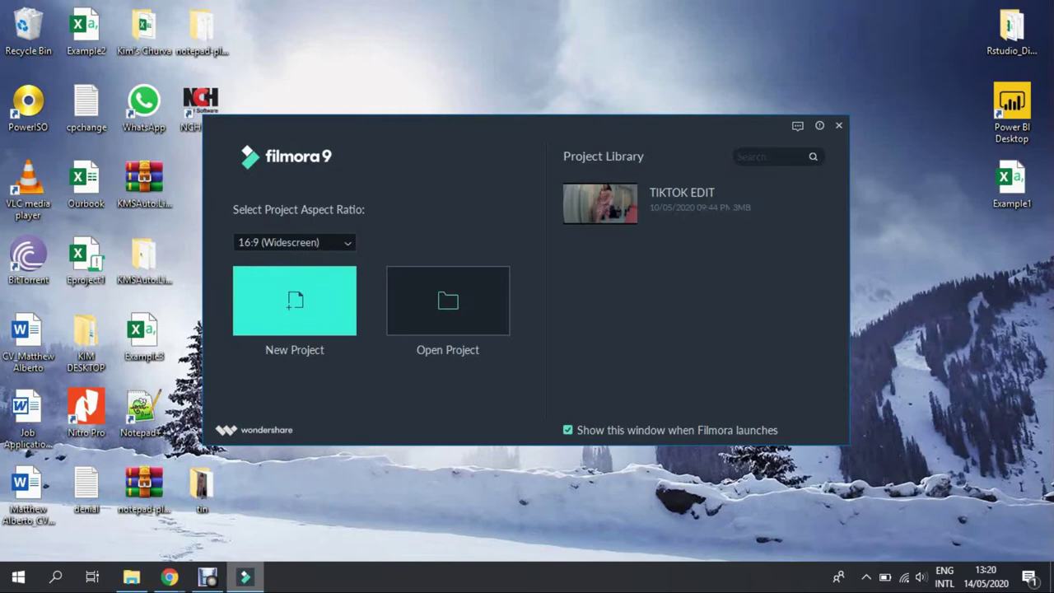
click(295, 300)
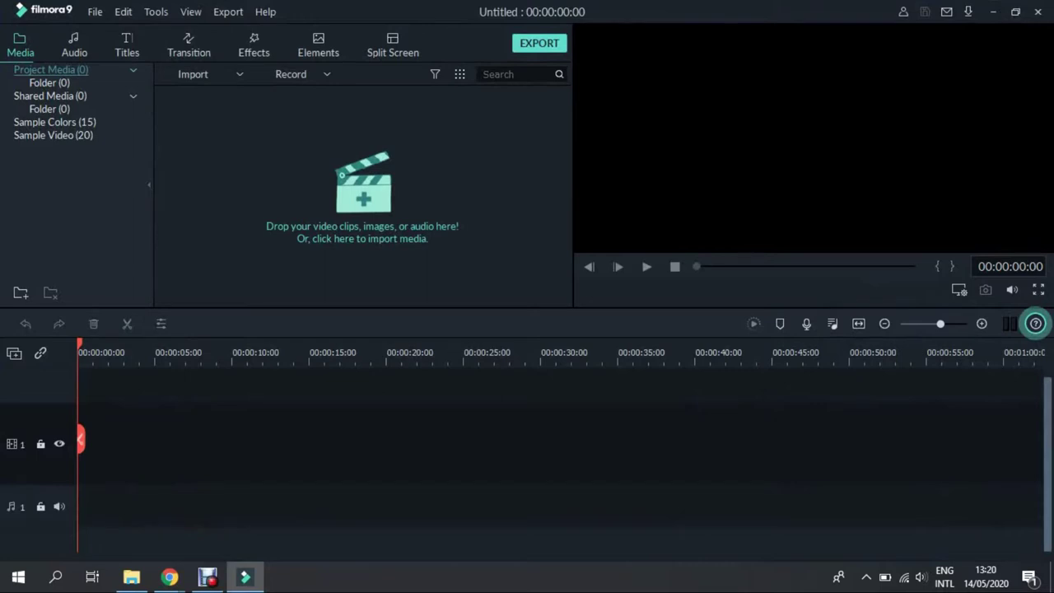
Step: View the Offline Activation details with the licensed e-mail and registration code, and close the dialog
click(265, 13)
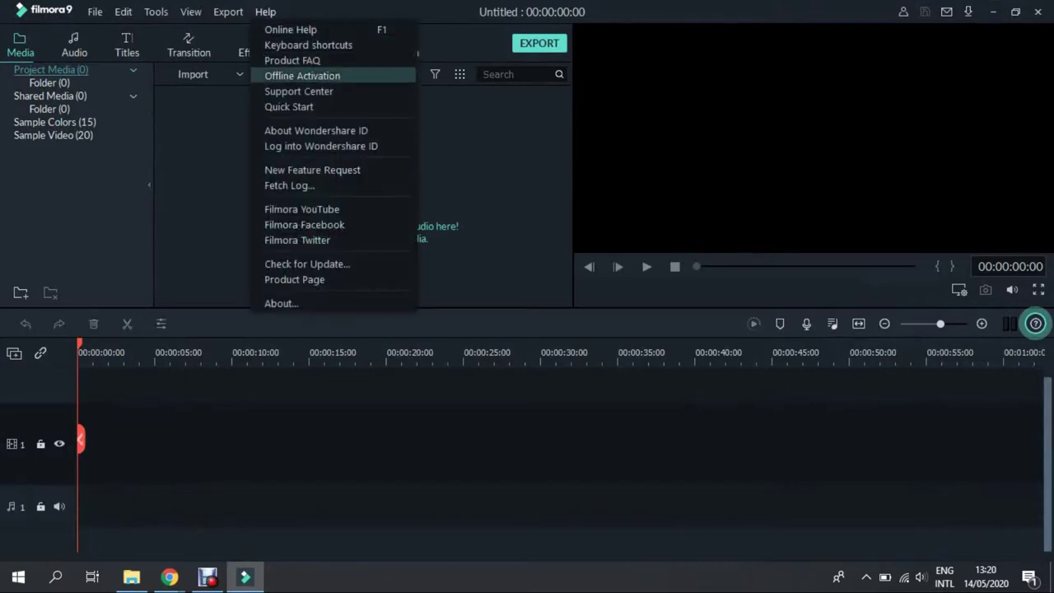
click(302, 76)
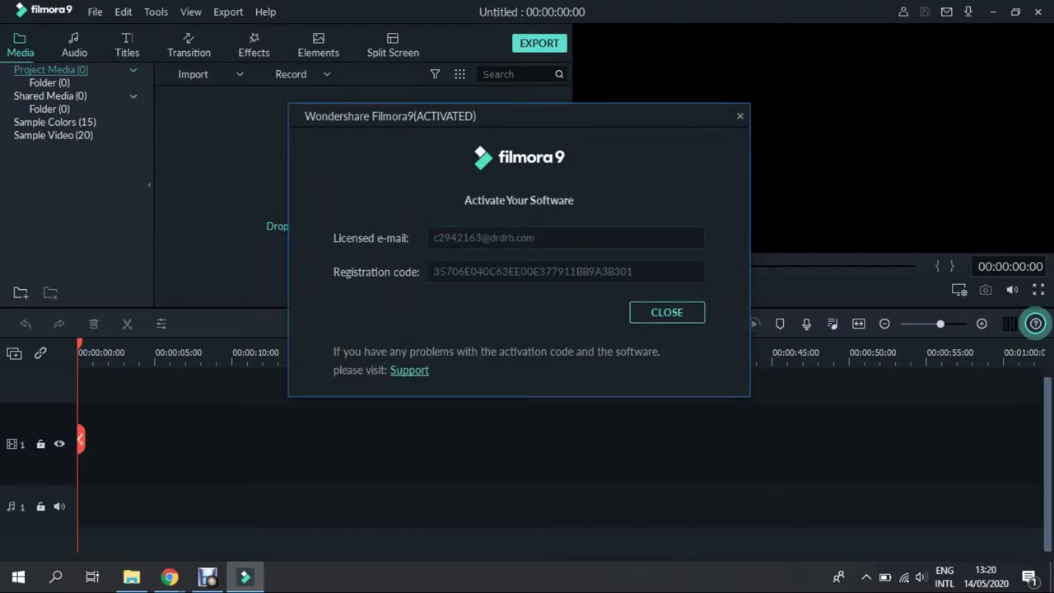
click(667, 312)
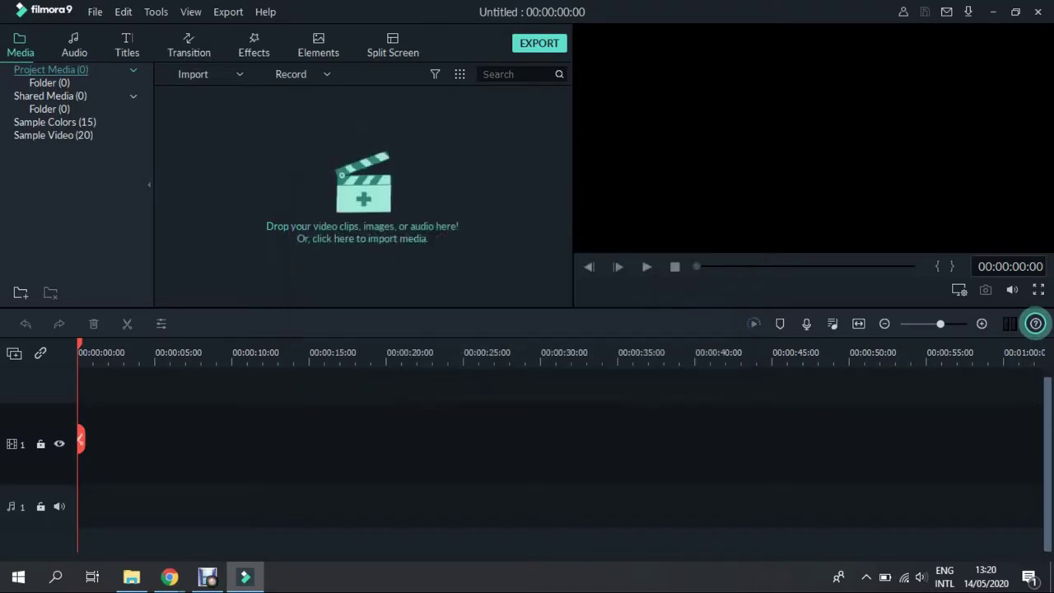
Step: Switch to Chrome and examine the licensed e-mails and registration codes listed on the Filmora 9 Registration Code page
mouse_move(168, 576)
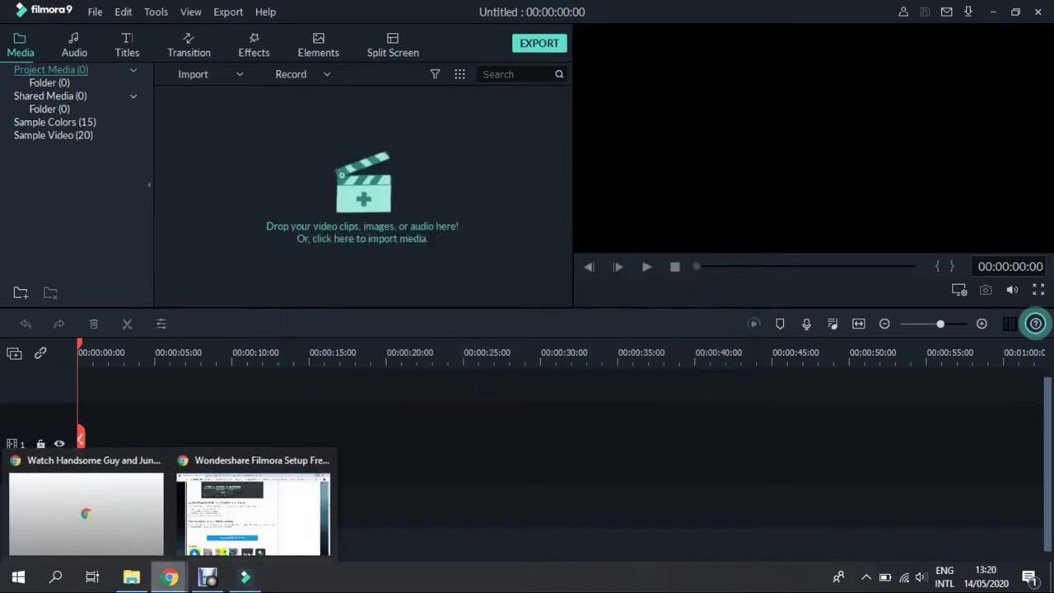
click(253, 510)
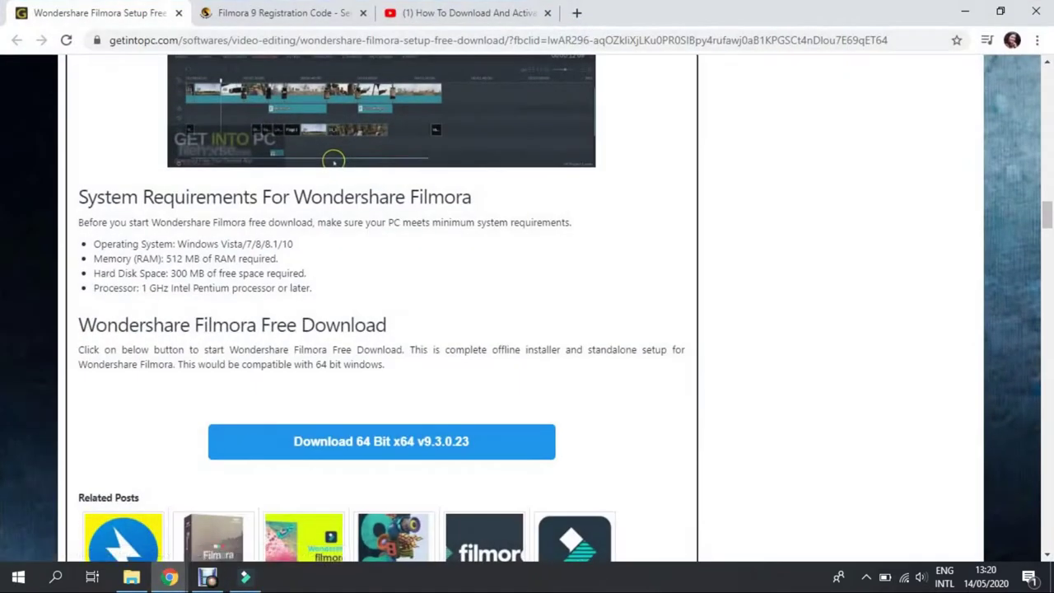
key(ctrl+Tab)
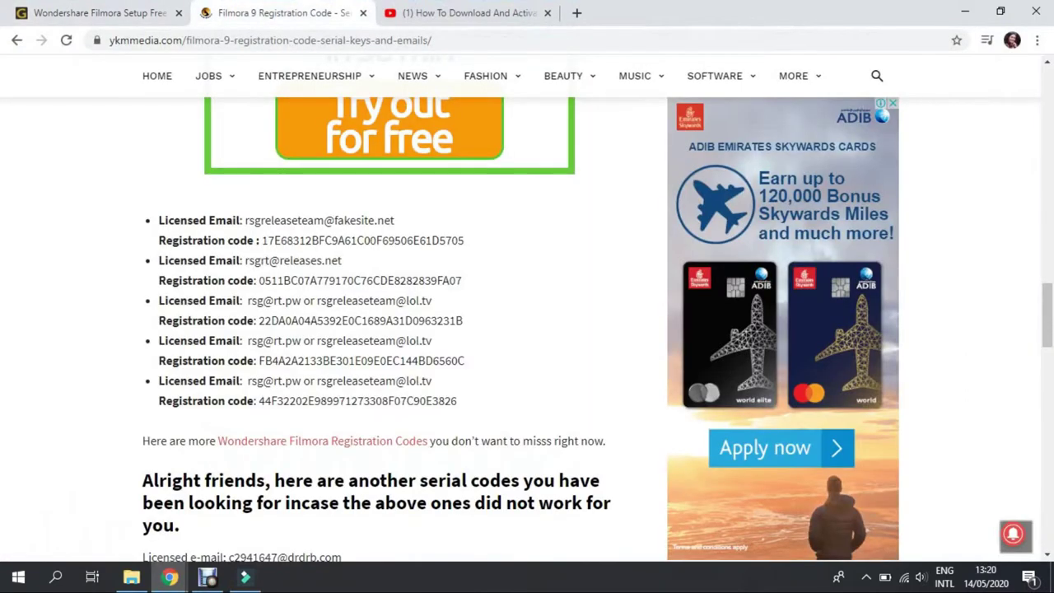
drag(1048, 315, 1048, 312)
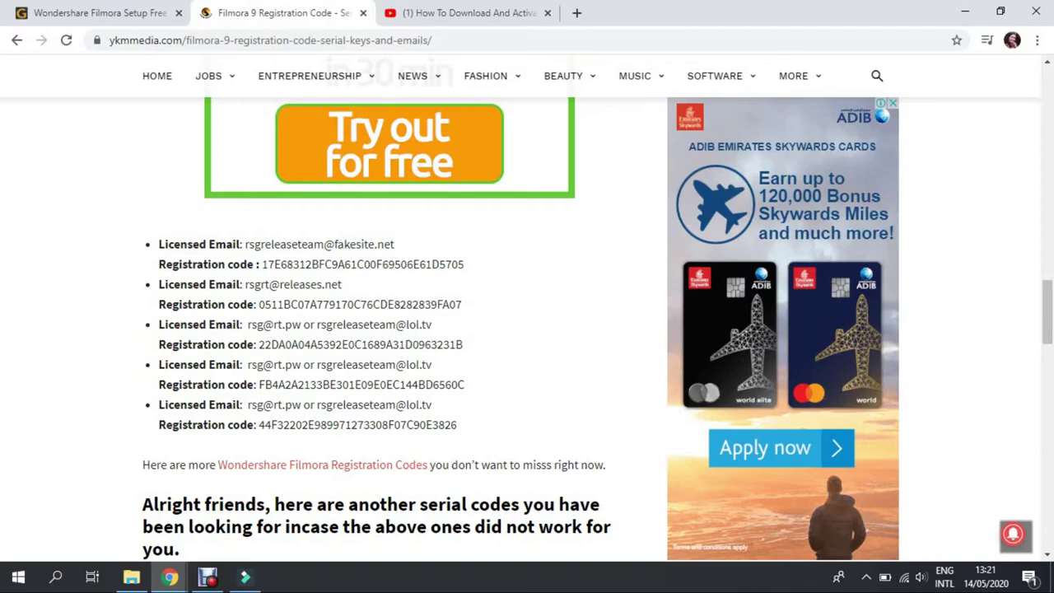
Step: Return to Filmora 9, review the Offline Activation fields once more, and close the activation dialog
click(245, 577)
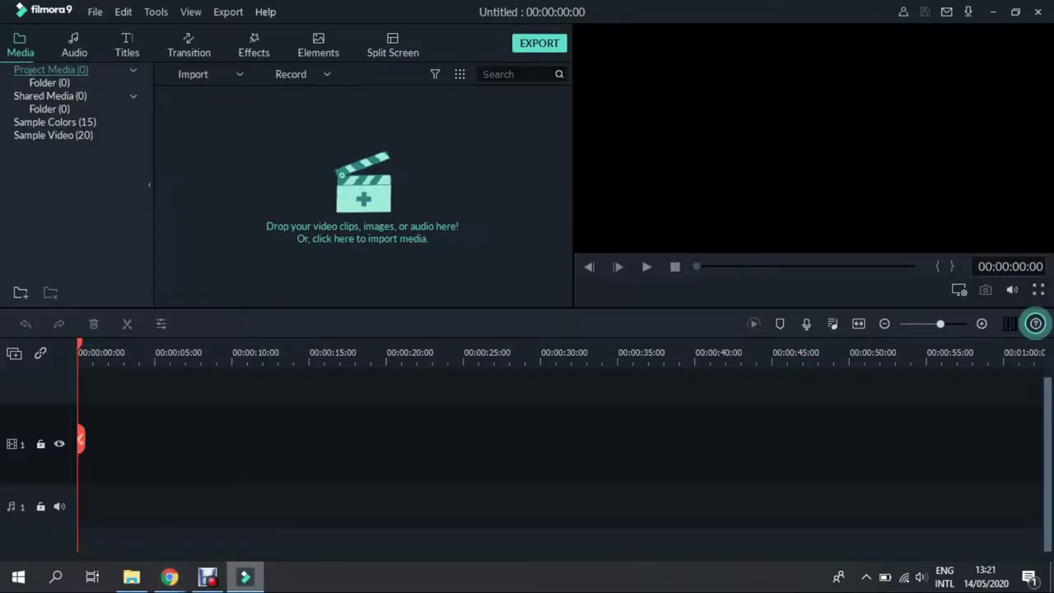
click(266, 12)
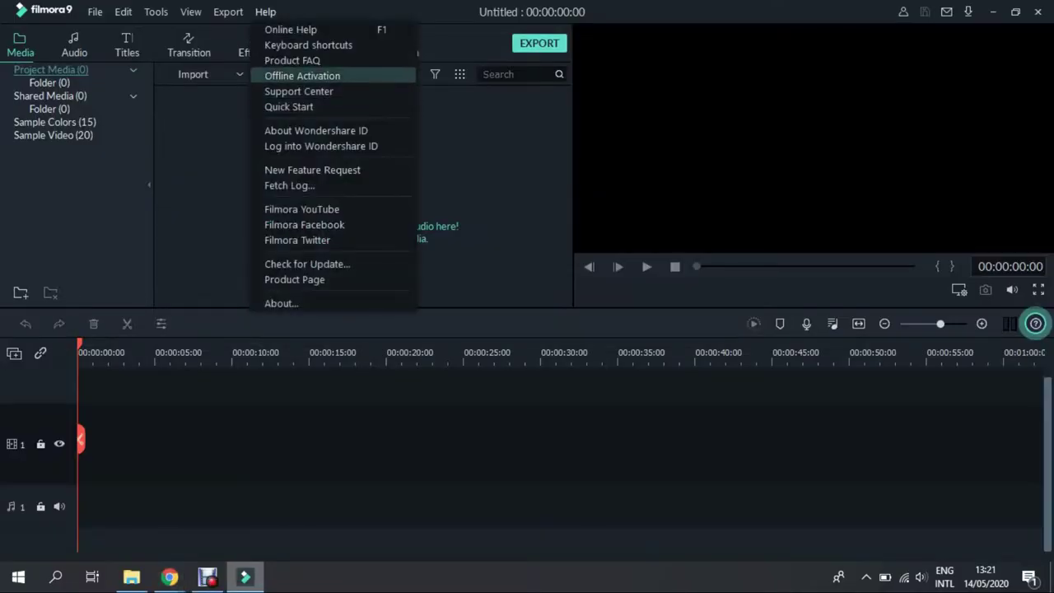
key(Return)
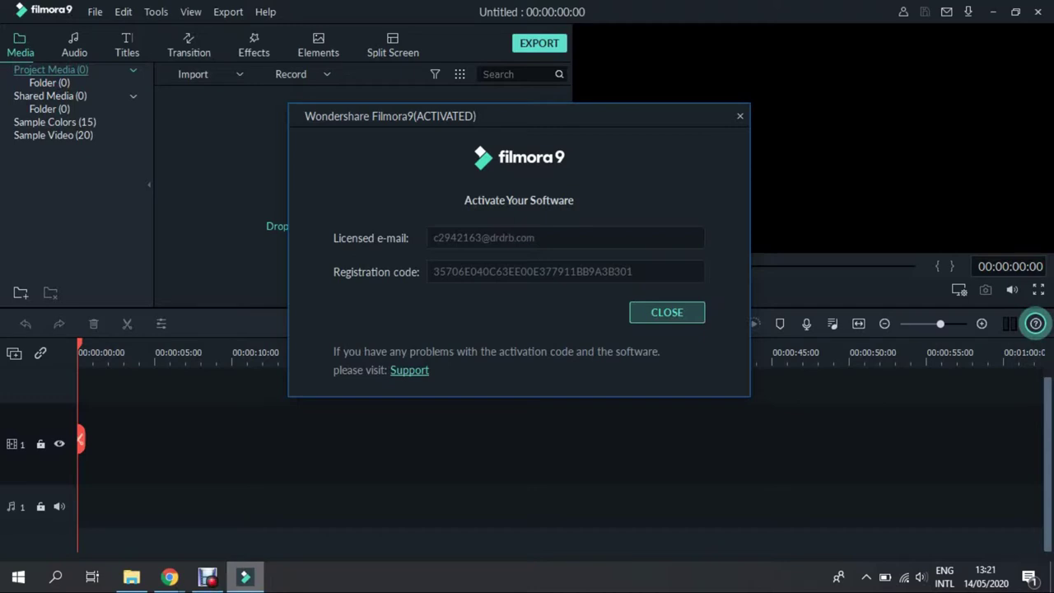
click(668, 312)
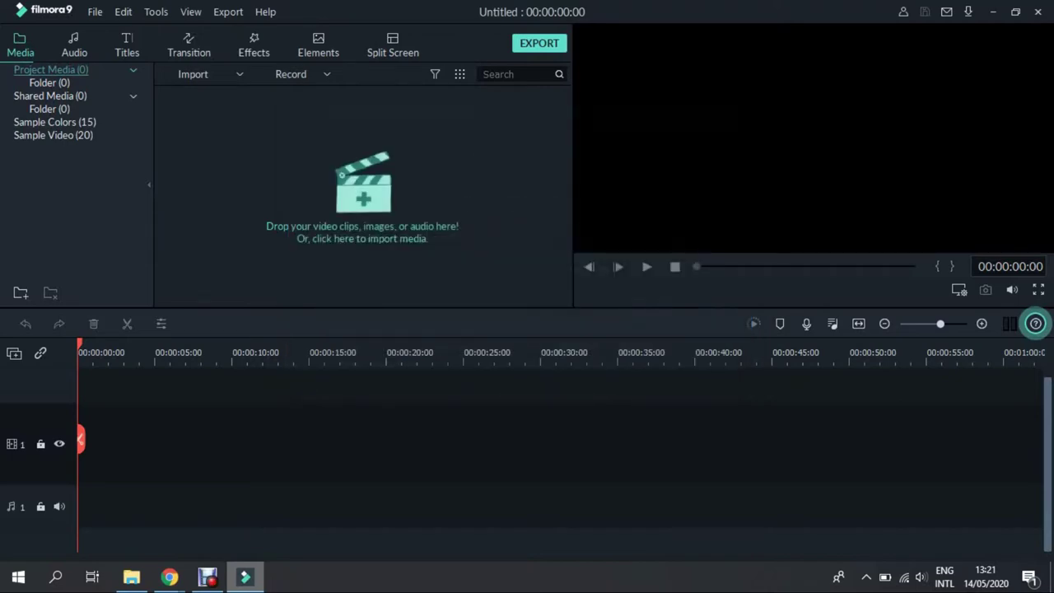
Step: Import the video clip 20200507_145912 from the EDIT folder into the project media
click(363, 198)
click(507, 11)
click(383, 260)
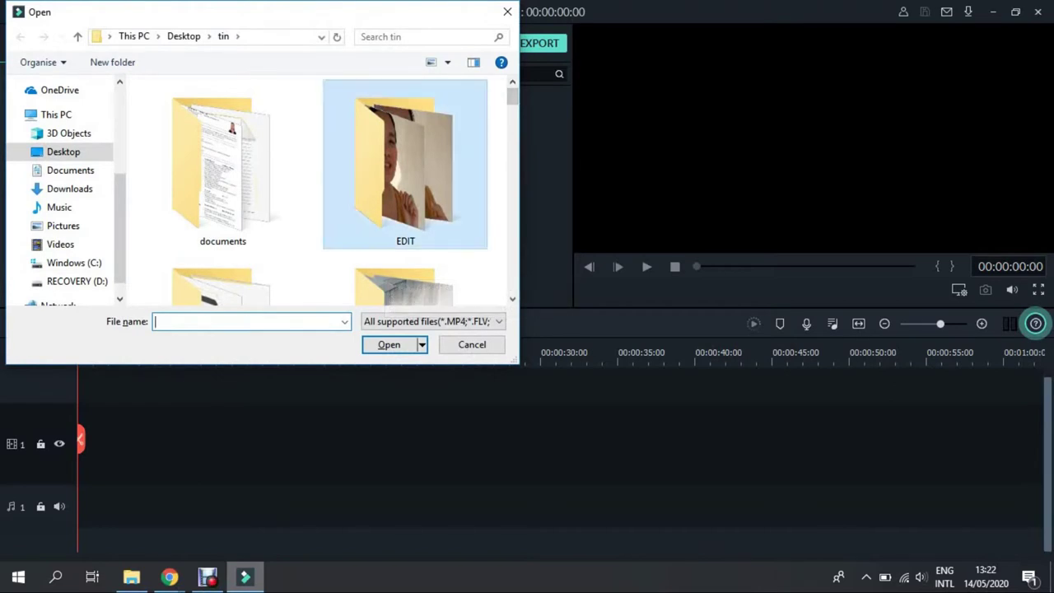
double_click(449, 136)
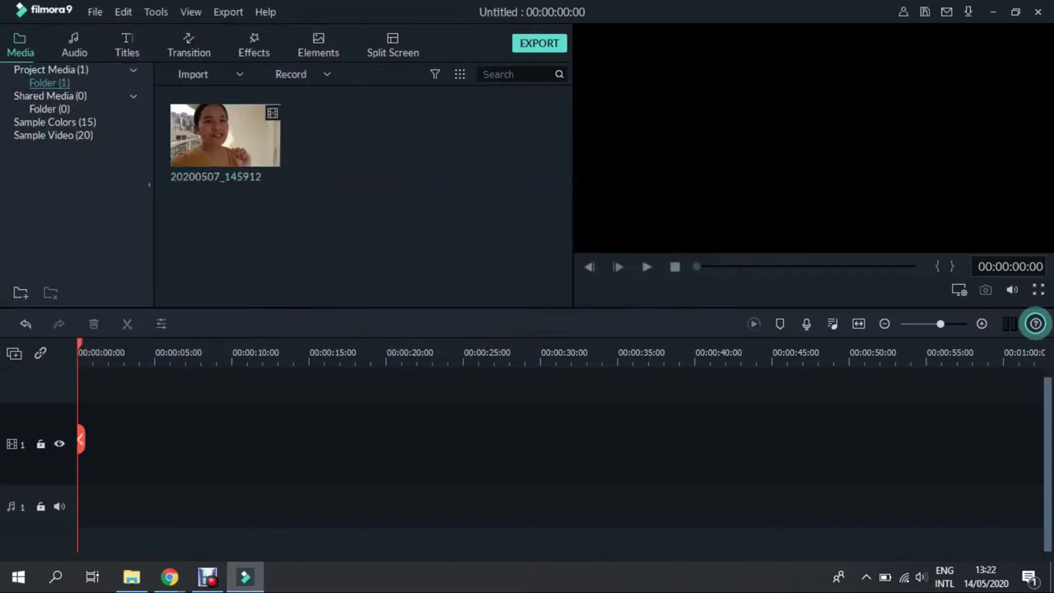
Step: Import the video clip 2016_1020_120823_003 from the for tiktok folder inside EDIT into the project media
double_click(454, 265)
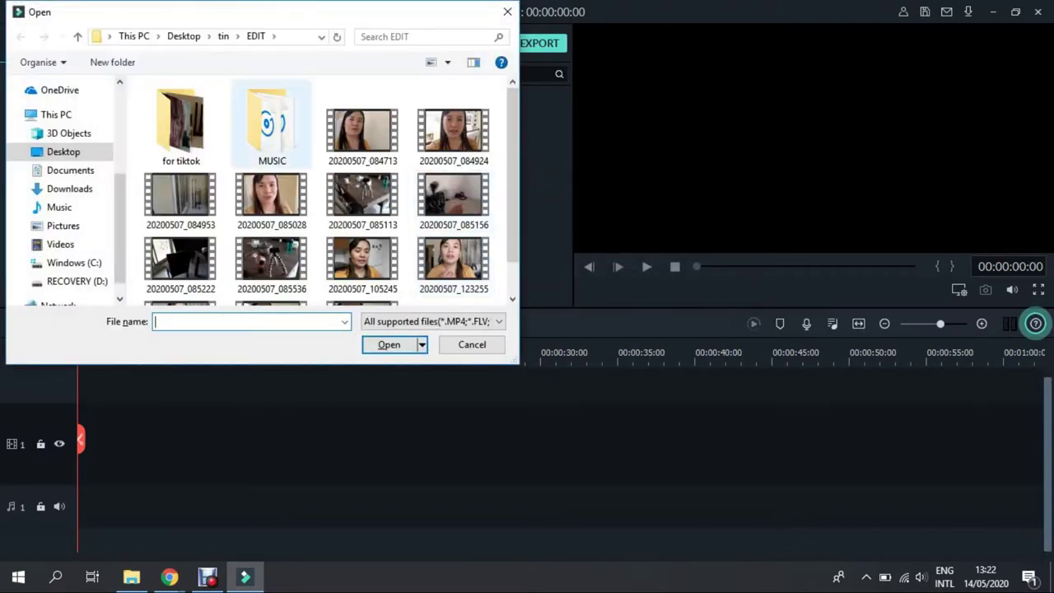
double_click(180, 123)
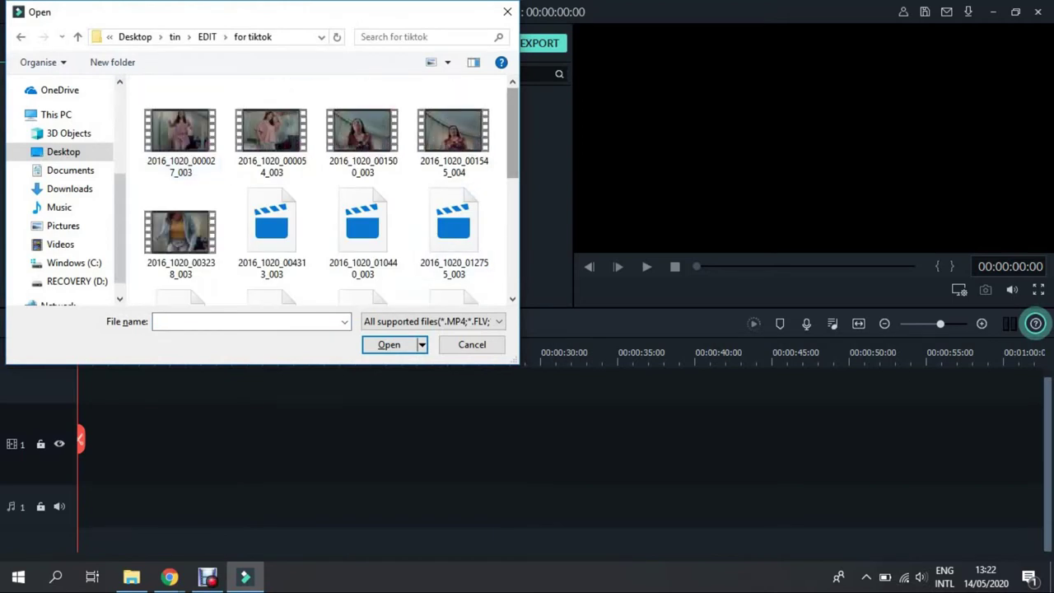
scroll(354, 140, down, 3)
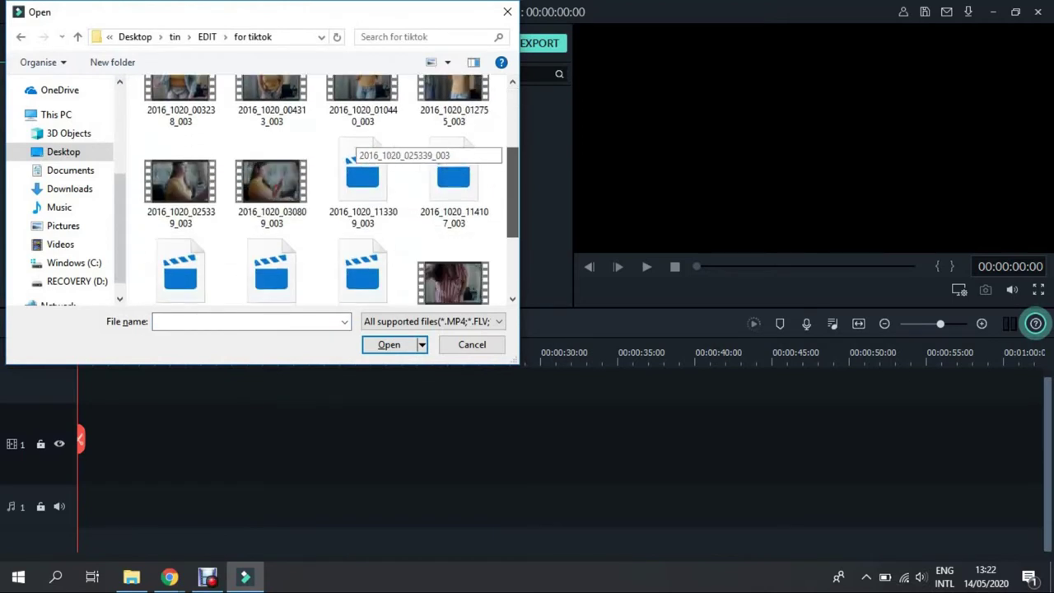
scroll(354, 140, down, 3)
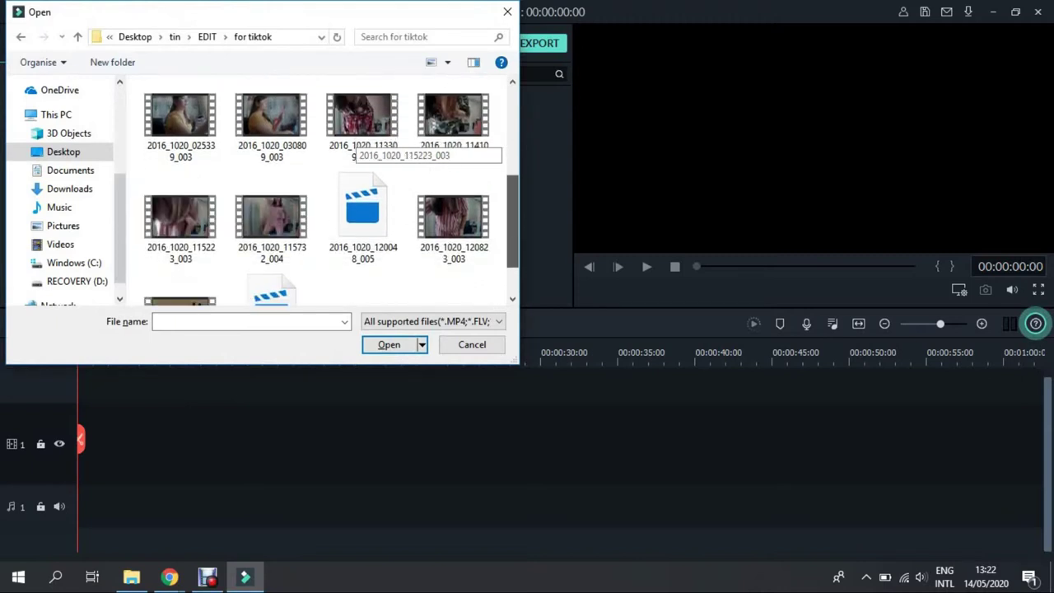
scroll(362, 156, down, 2)
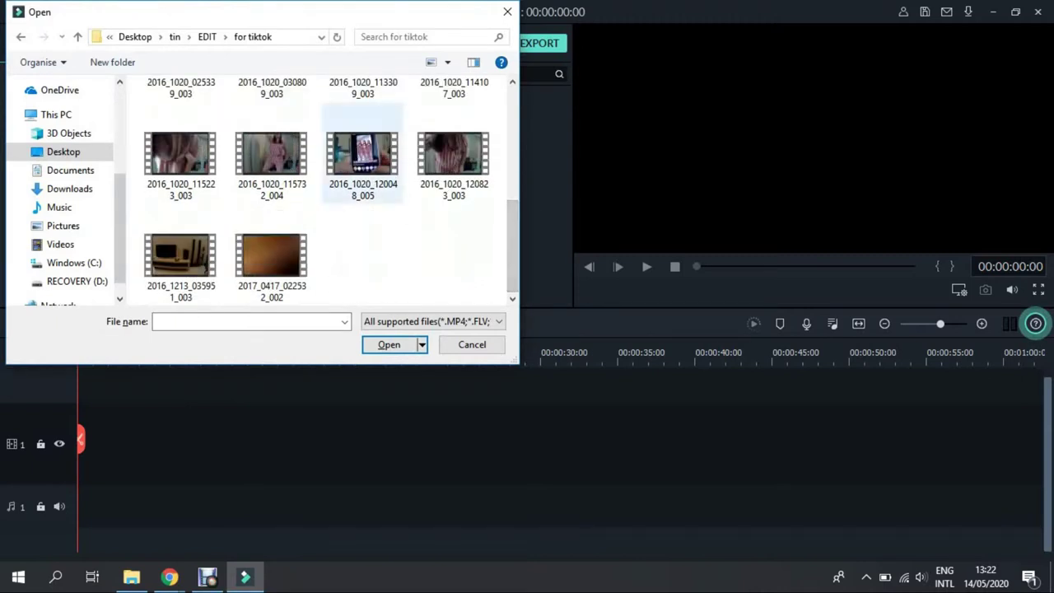
double_click(453, 156)
key(Return)
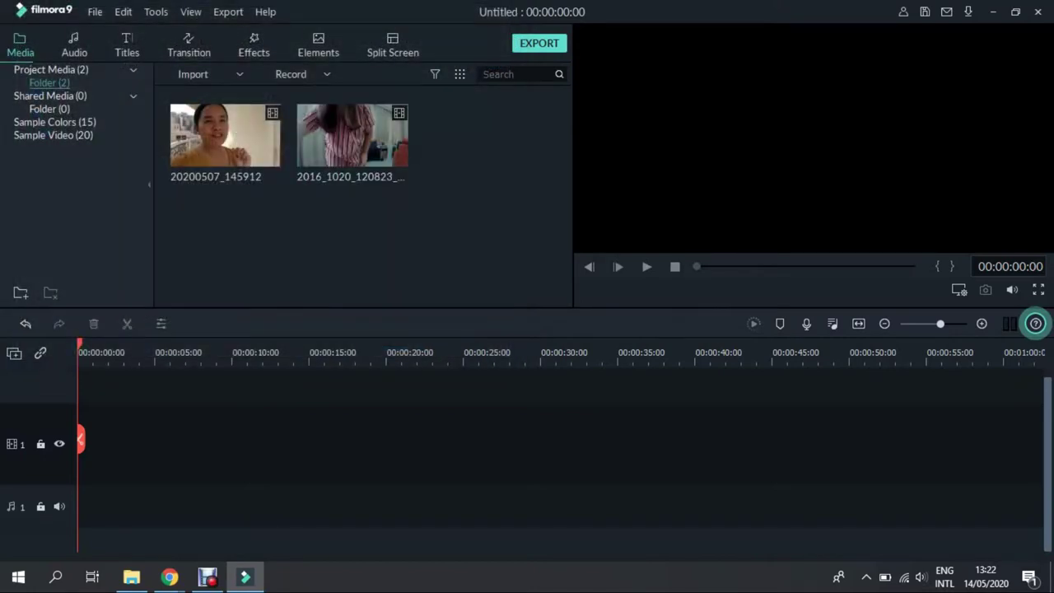
Step: Import the Ikson - Sunkissed music track into the project media
double_click(454, 193)
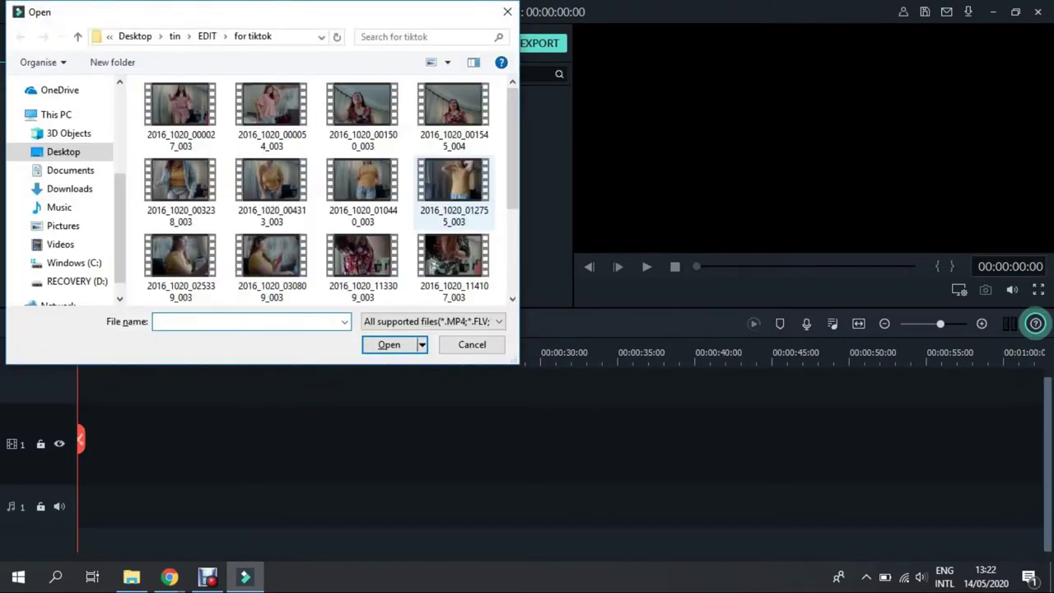
key(Escape)
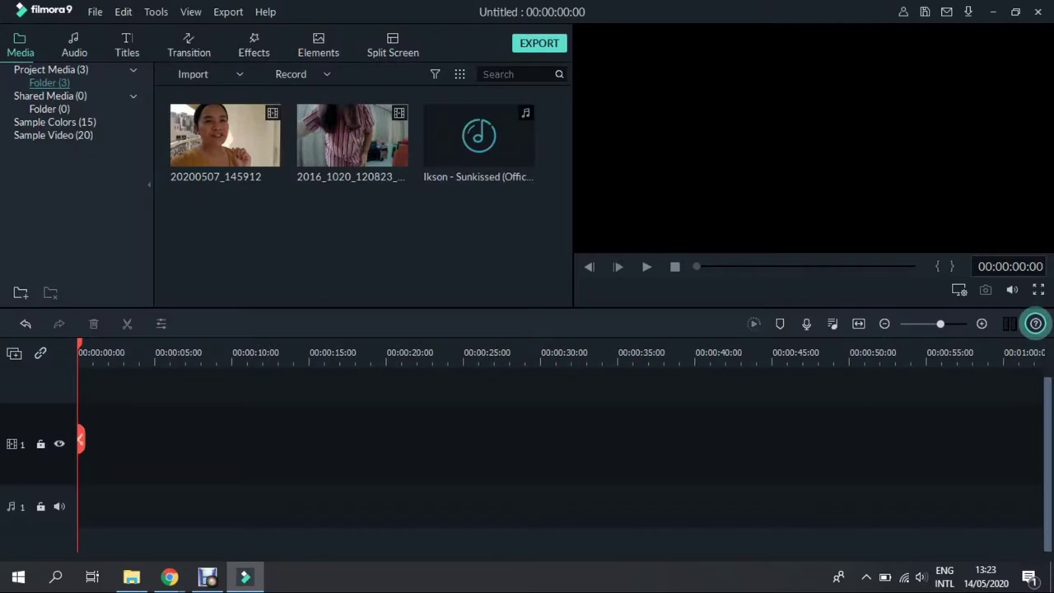
Step: Add the 20200507_145912 clip to the timeline, matching the project settings to the media at 1920 x 1080 30fps
mouse_move(225, 136)
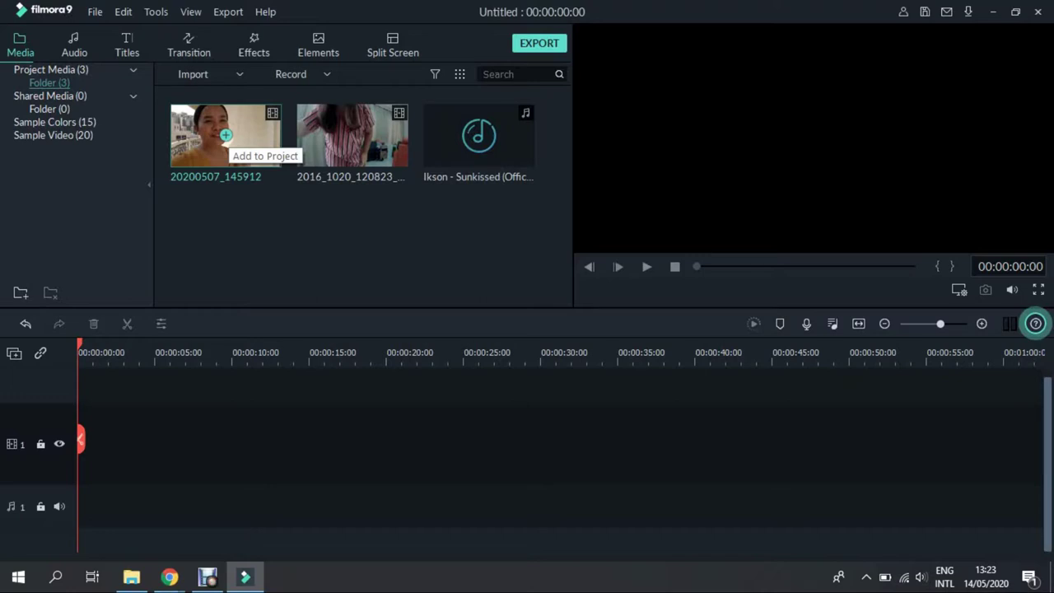
click(226, 134)
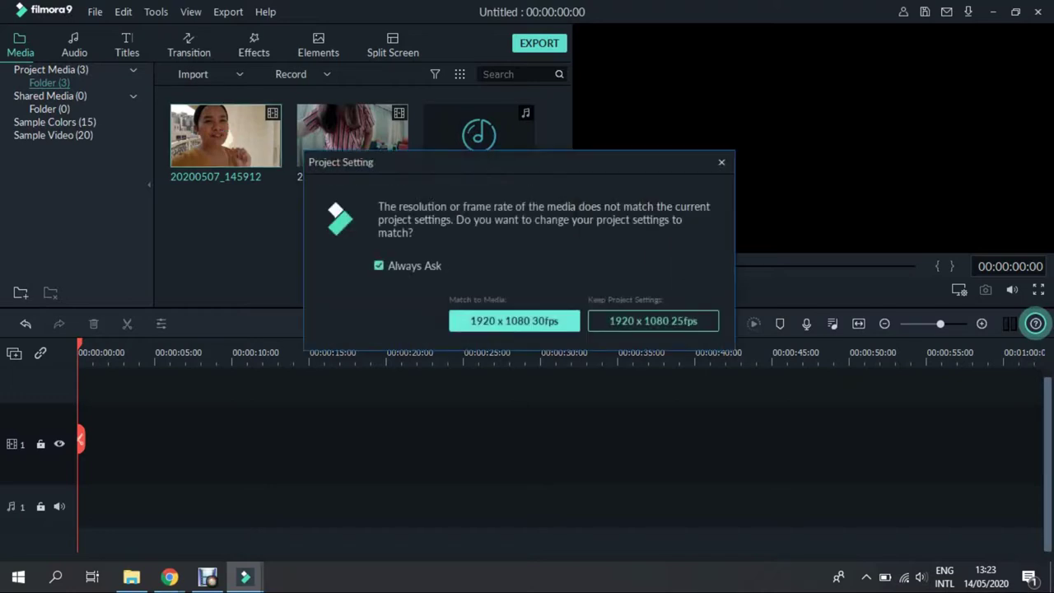
click(514, 322)
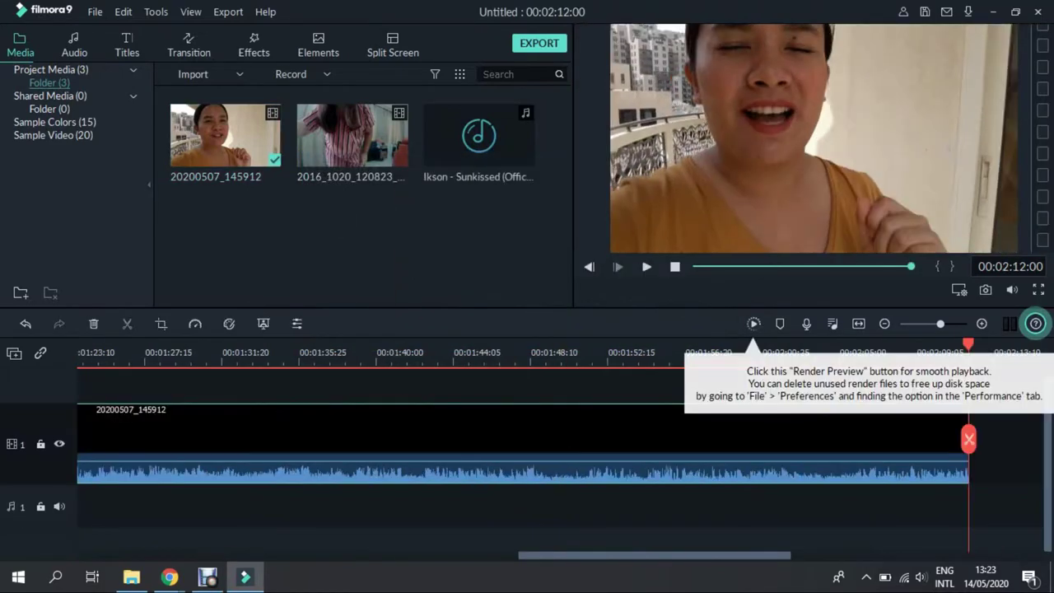
drag(655, 555, 214, 555)
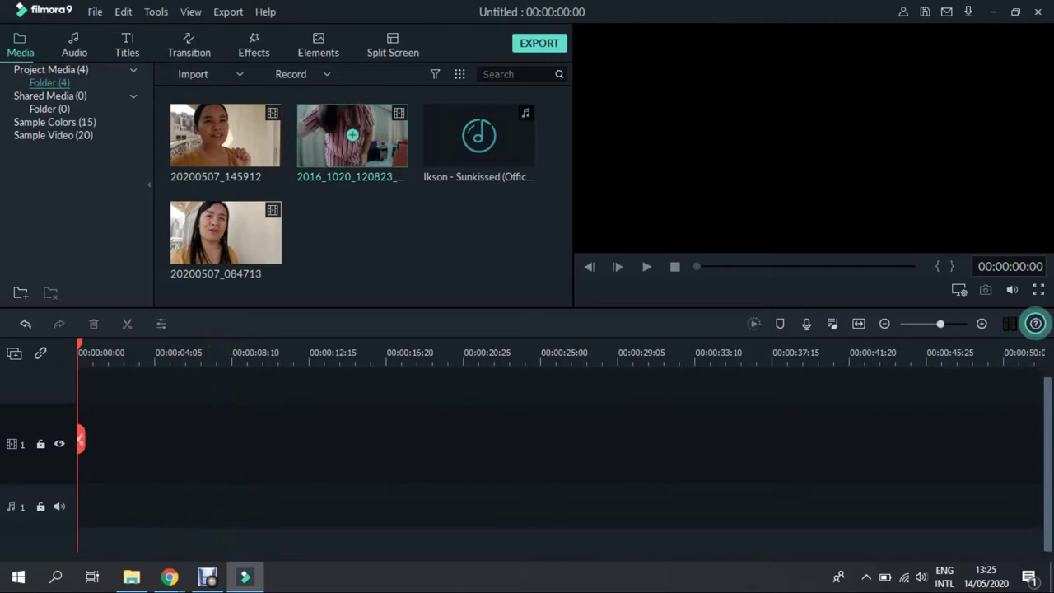
Step: Add the 2016_1020_120823_003 clip to the empty timeline, matching the project settings to the media
click(352, 134)
click(515, 321)
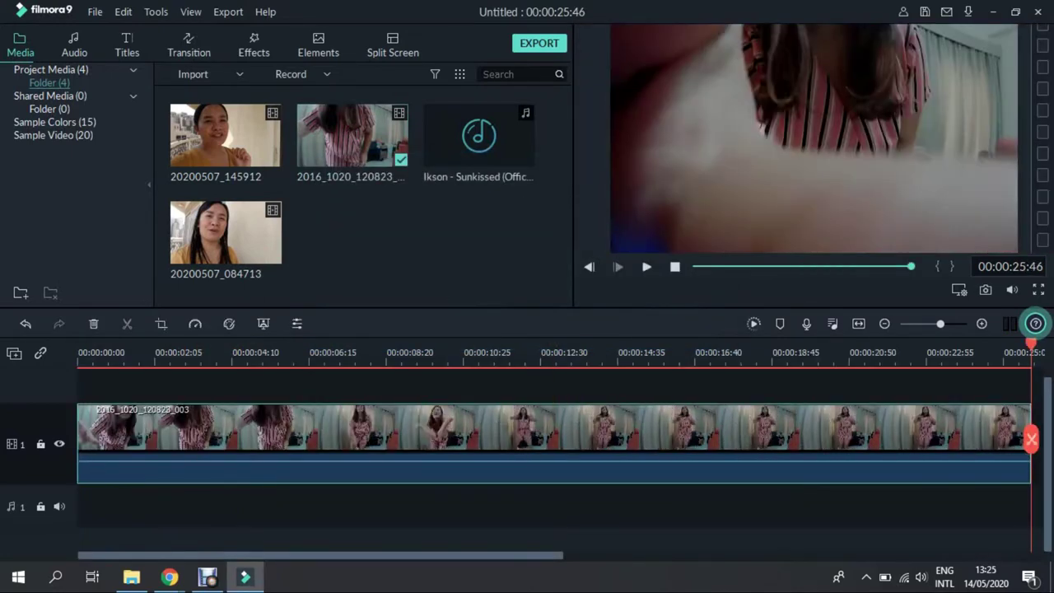
scroll(553, 445, right, 1)
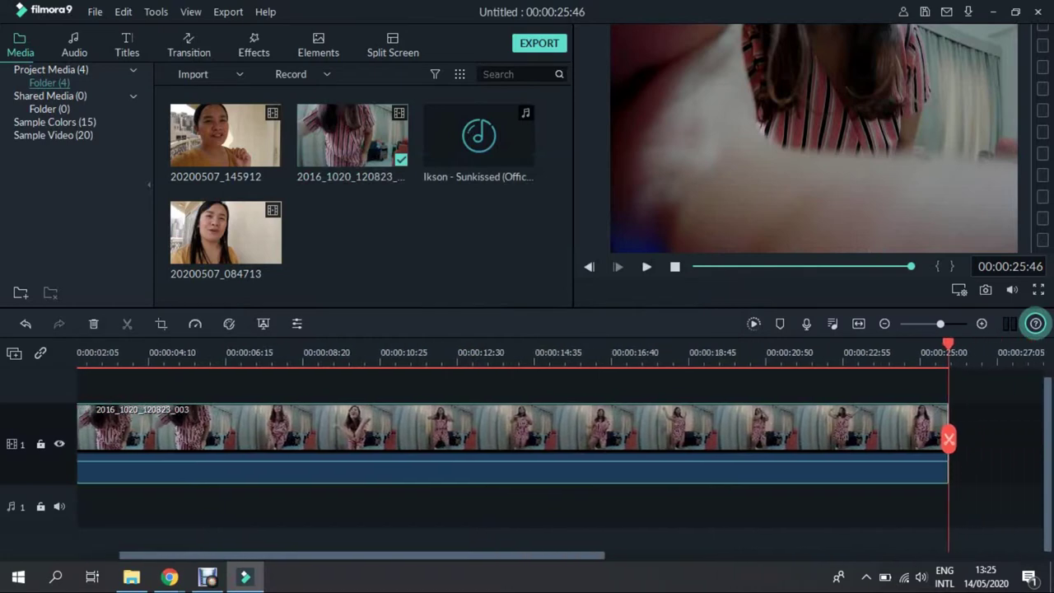
Step: Split the timeline clip at 00:00:17:26 and delete the part before the cut
click(593, 353)
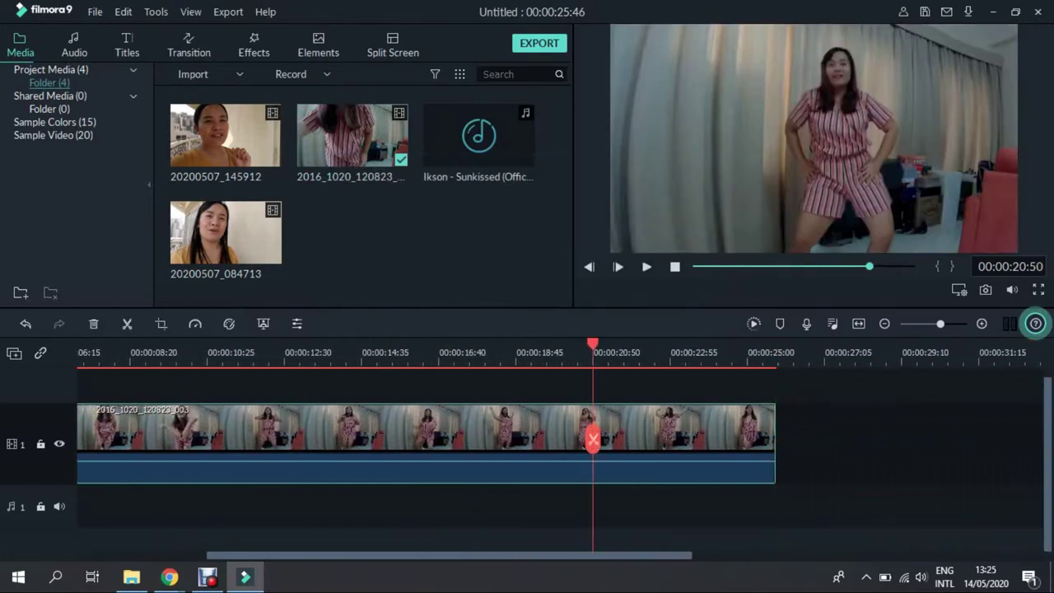
click(620, 353)
click(467, 353)
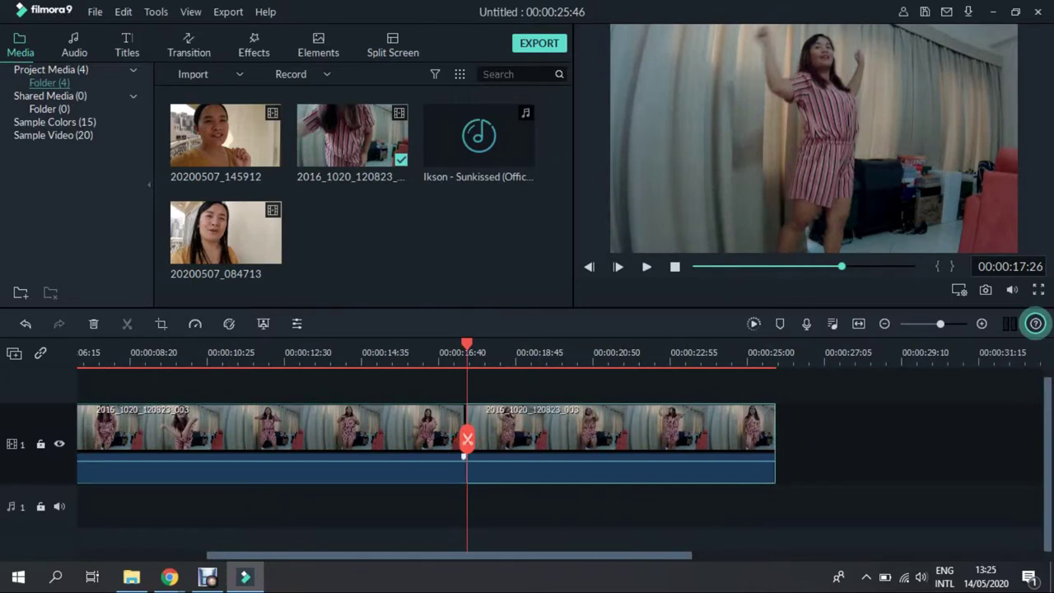
click(467, 439)
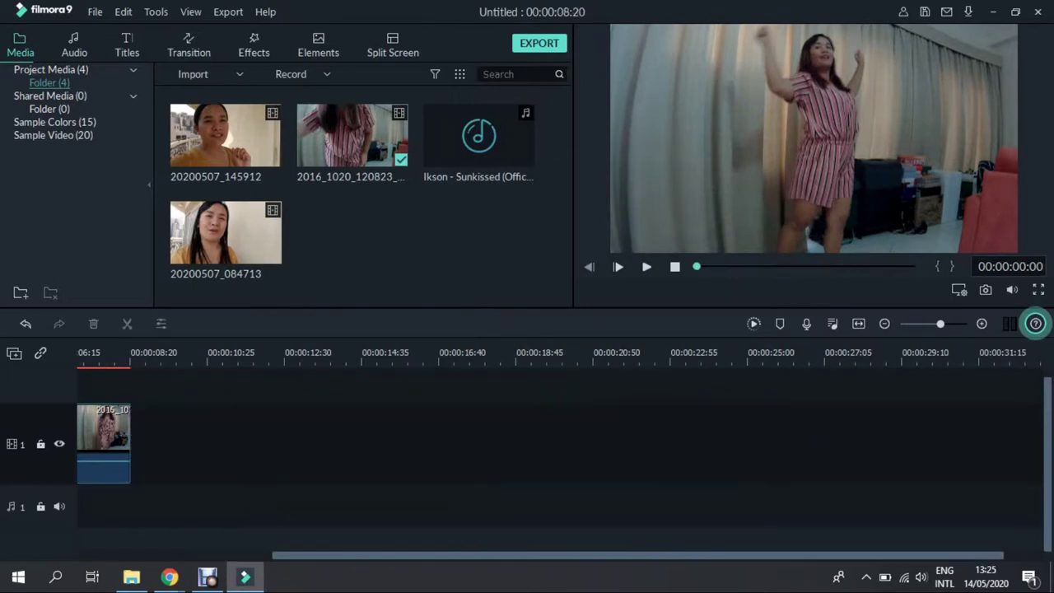
Step: Play back the start of the remaining clip, pause it, and mute the clip's audio
scroll(560, 445, left, 3)
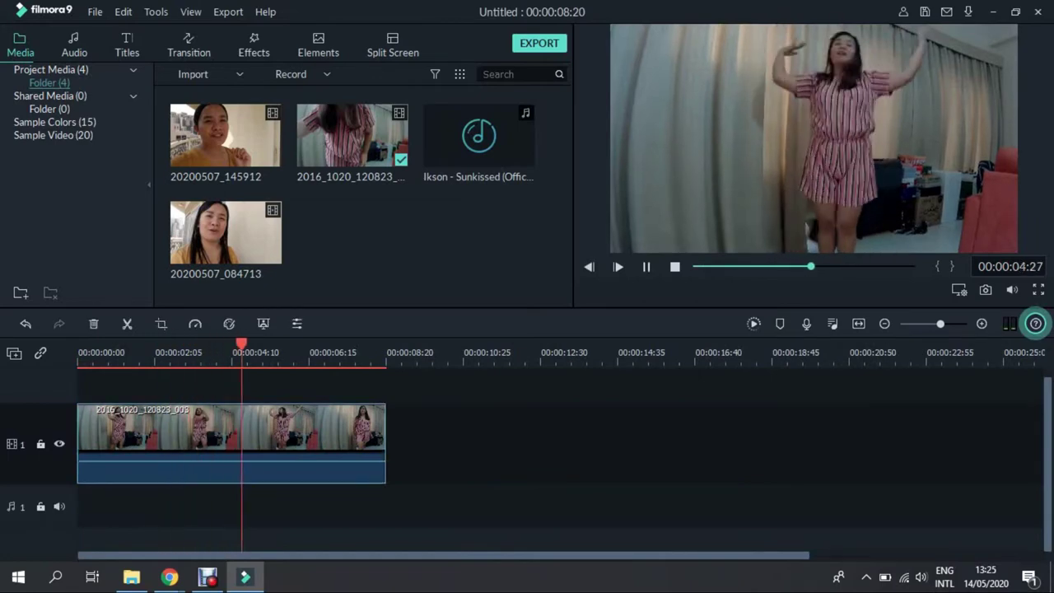
key(space)
right_click(295, 454)
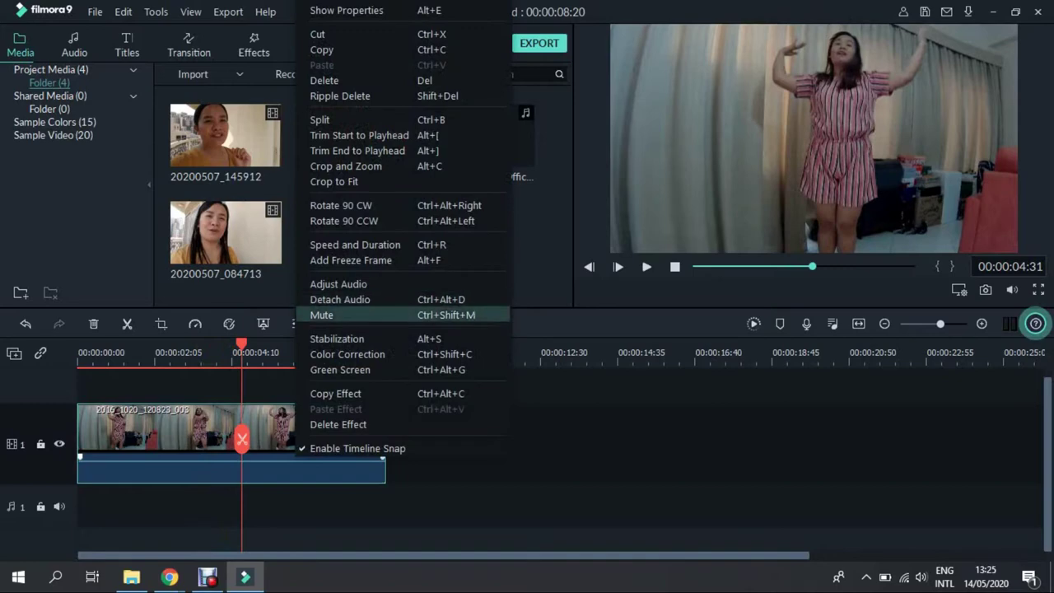
click(321, 315)
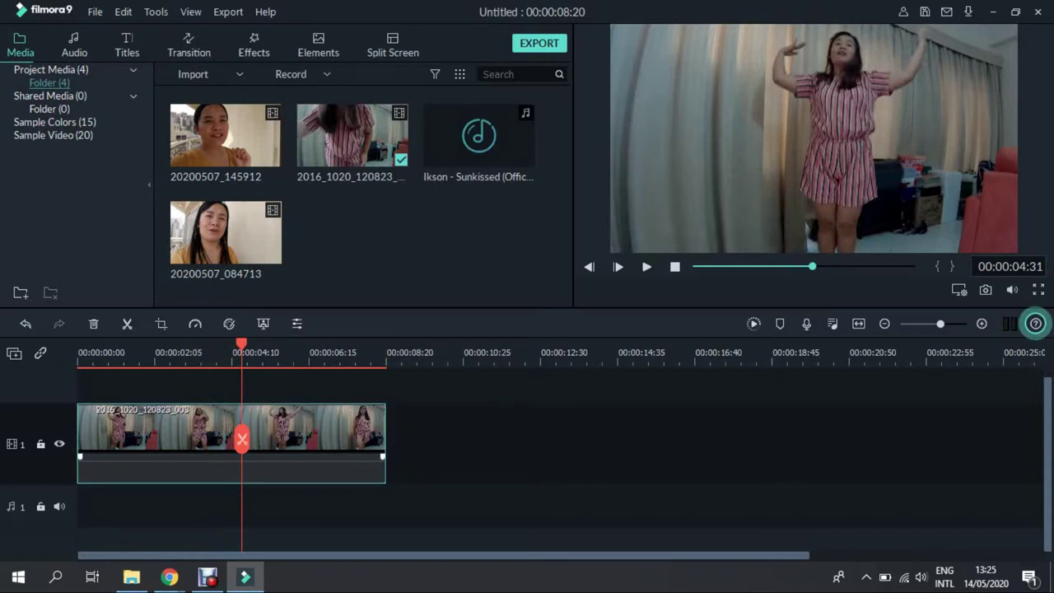
Step: Split the muted clip at 00:00:03:38 and delete the part after the cut
mouse_move(241, 439)
mouse_down()
mouse_move(144, 439)
mouse_move(212, 439)
mouse_up()
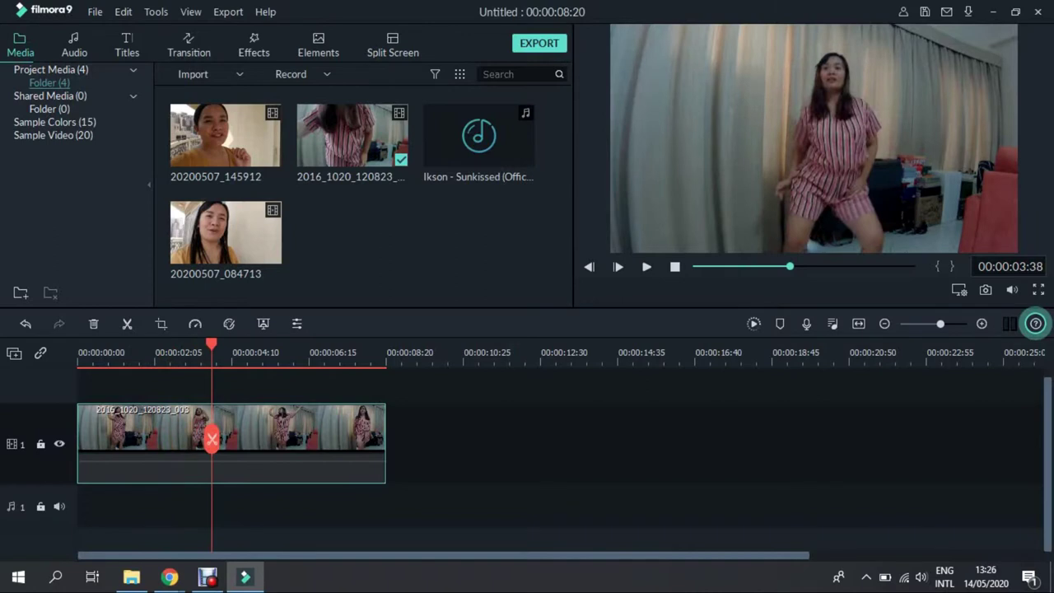
click(212, 439)
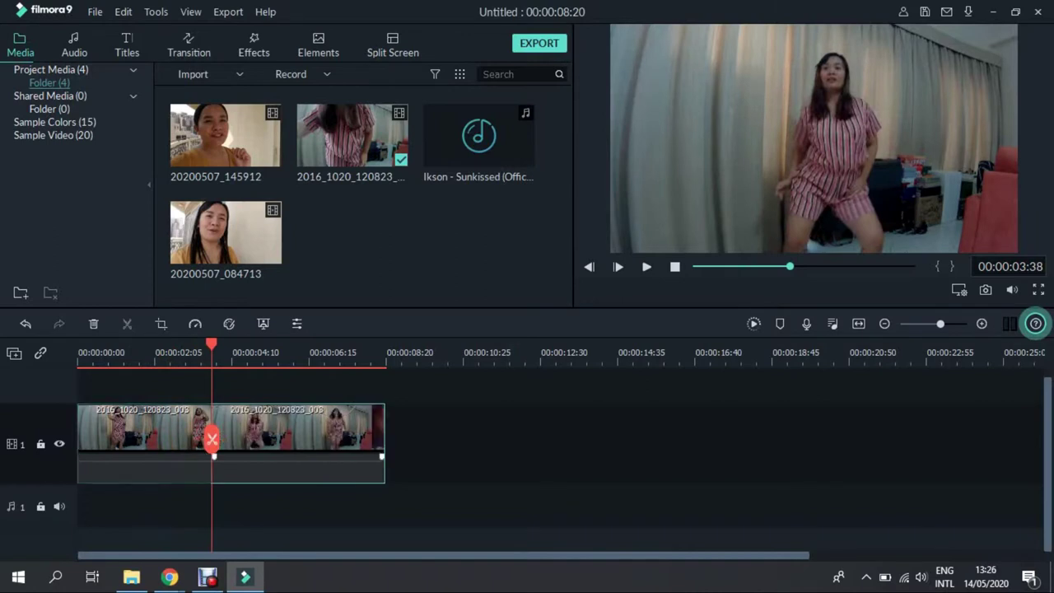
key(Delete)
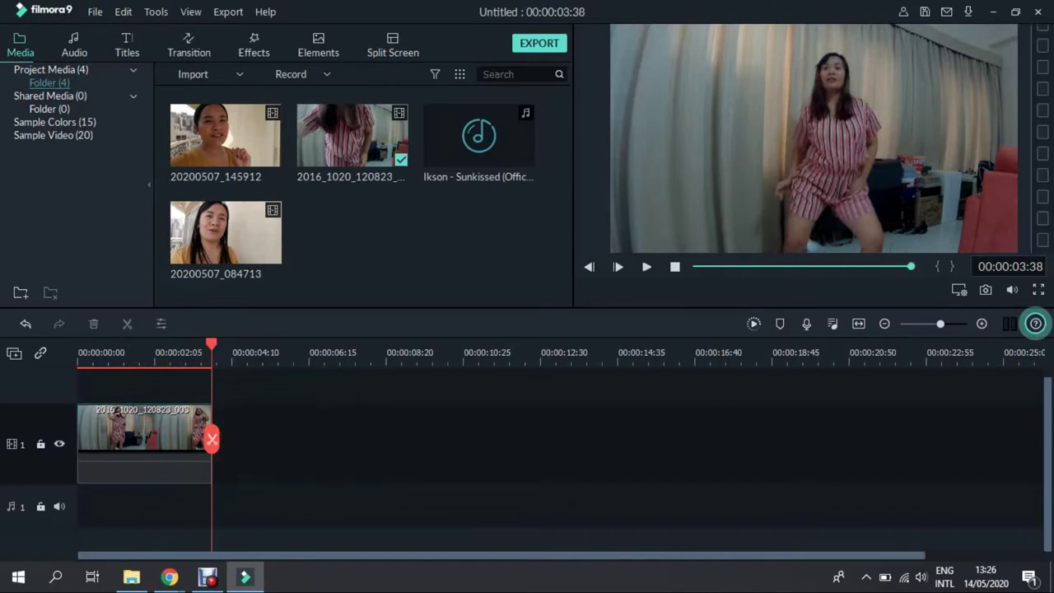
Step: Import 2016_1020_004313_003, 2016_1020_010440_003 and 2016_1020_012755_003 from the for tiktok folder, and place 2016_1020_012755_003 after the first timeline clip
double_click(366, 252)
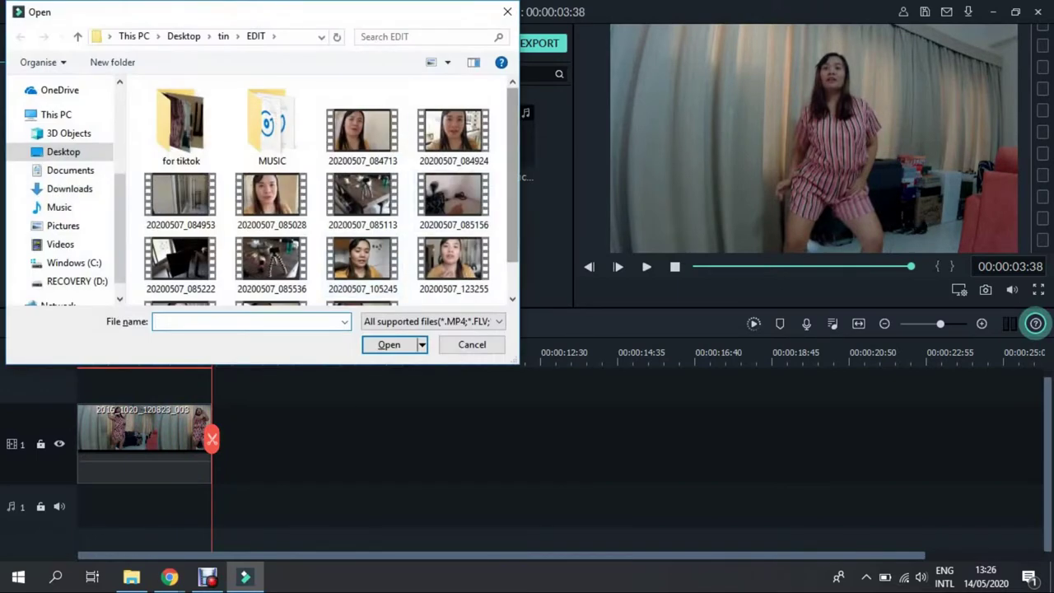
double_click(182, 124)
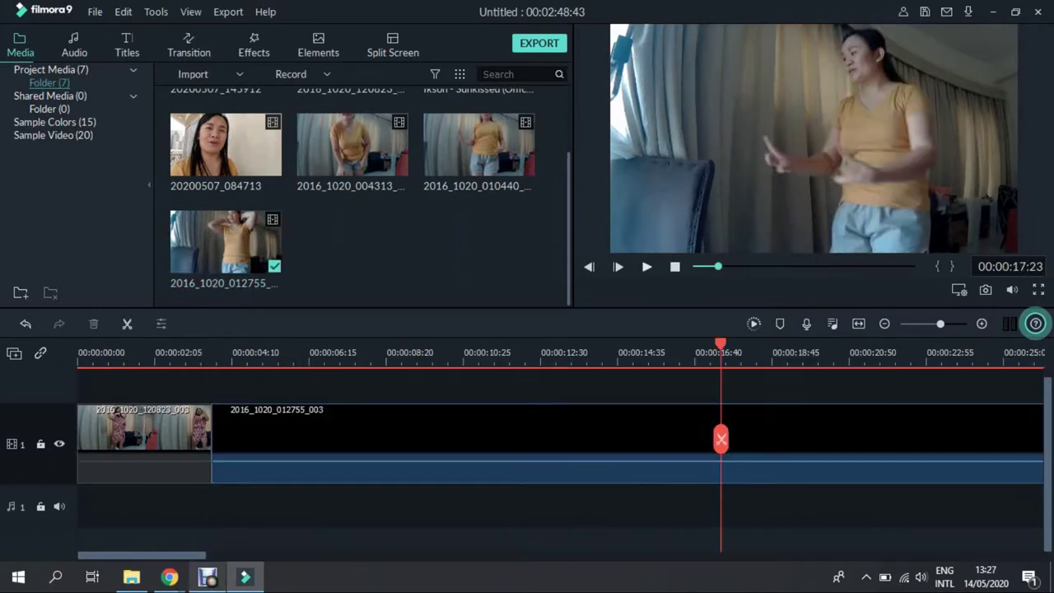
Step: Play through the 2016_1020_012755_003 clip, split it at 00:01:03:23 and delete the part before the cut
click(647, 266)
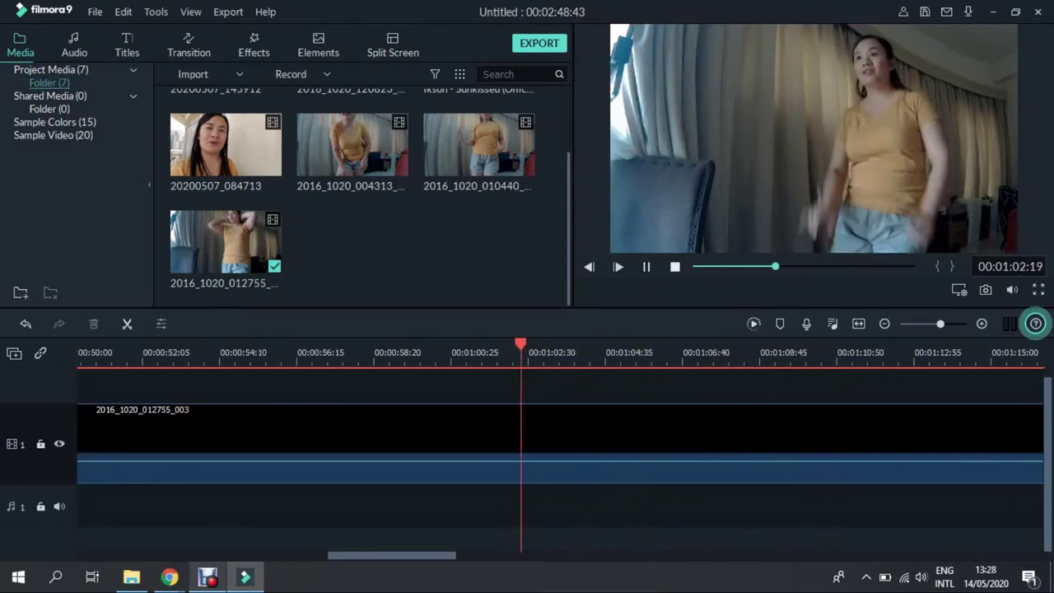
key(space)
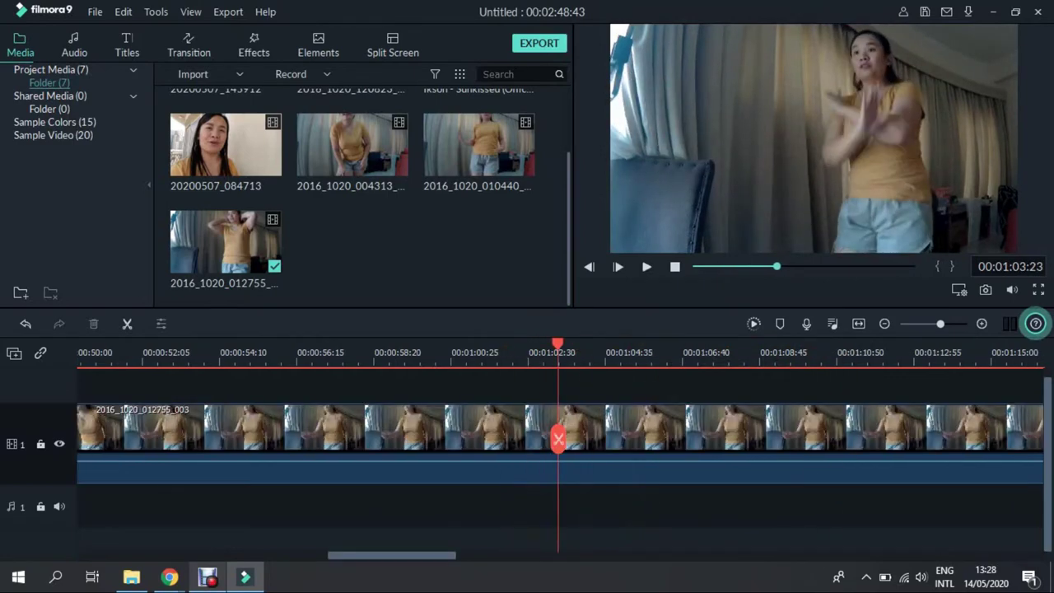
click(558, 443)
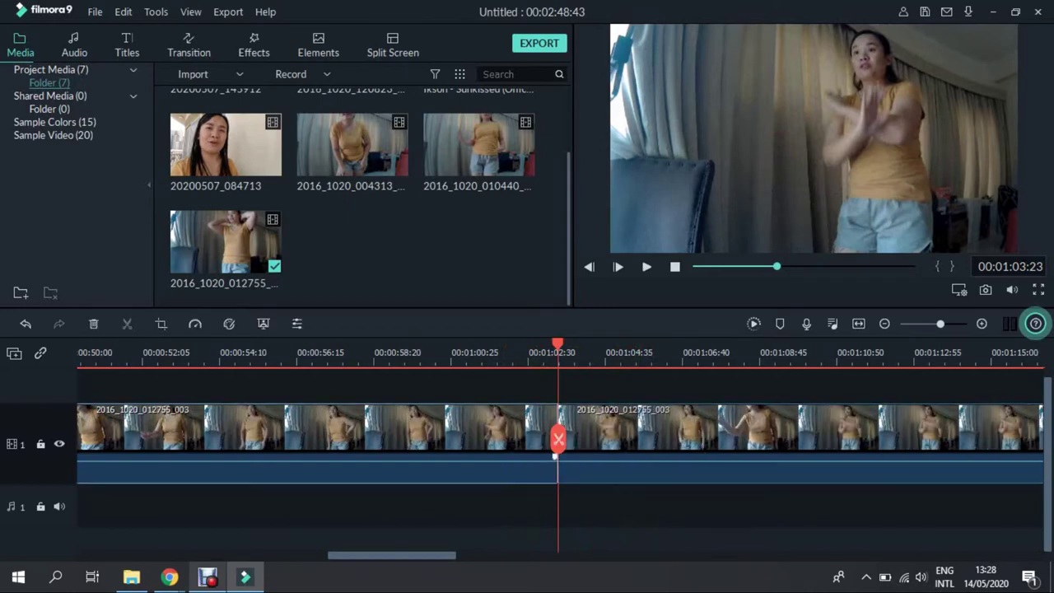
key(Delete)
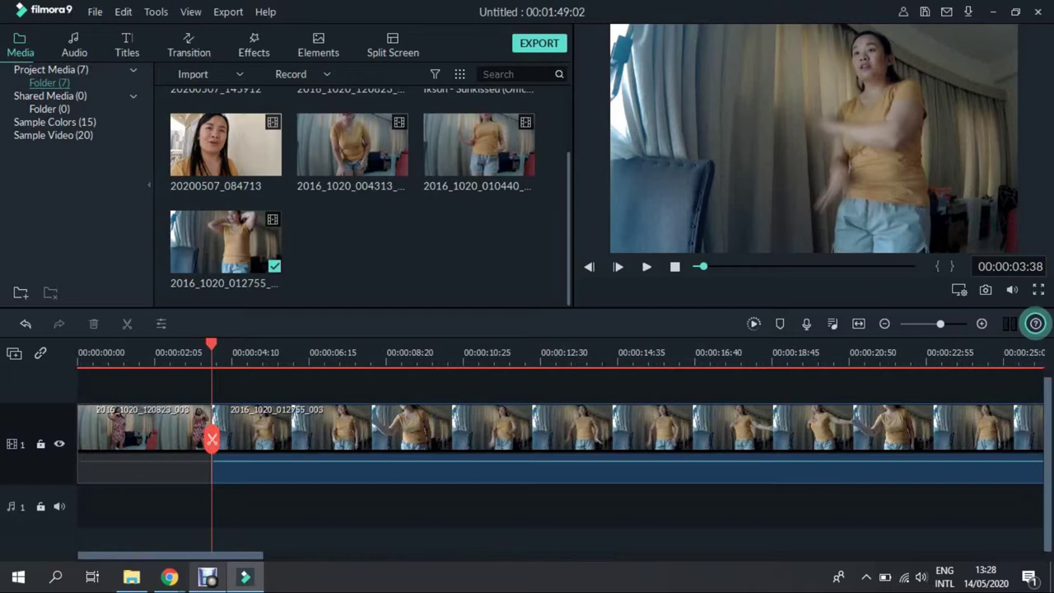
Step: Split the second timeline clip at 00:00:06:02 and delete the part after the cut
drag(211, 443, 300, 442)
click(300, 442)
double_click(308, 449)
key(Delete)
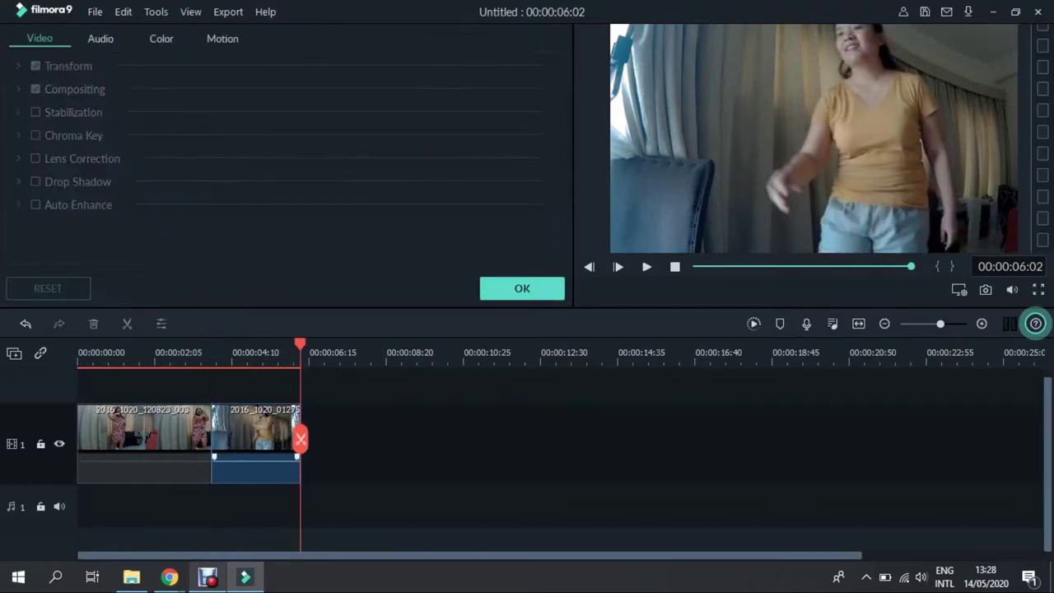
Step: Try to insert the trimmed second clip into the middle of the first clip, undo the move, and select the second clip again
drag(258, 449, 214, 449)
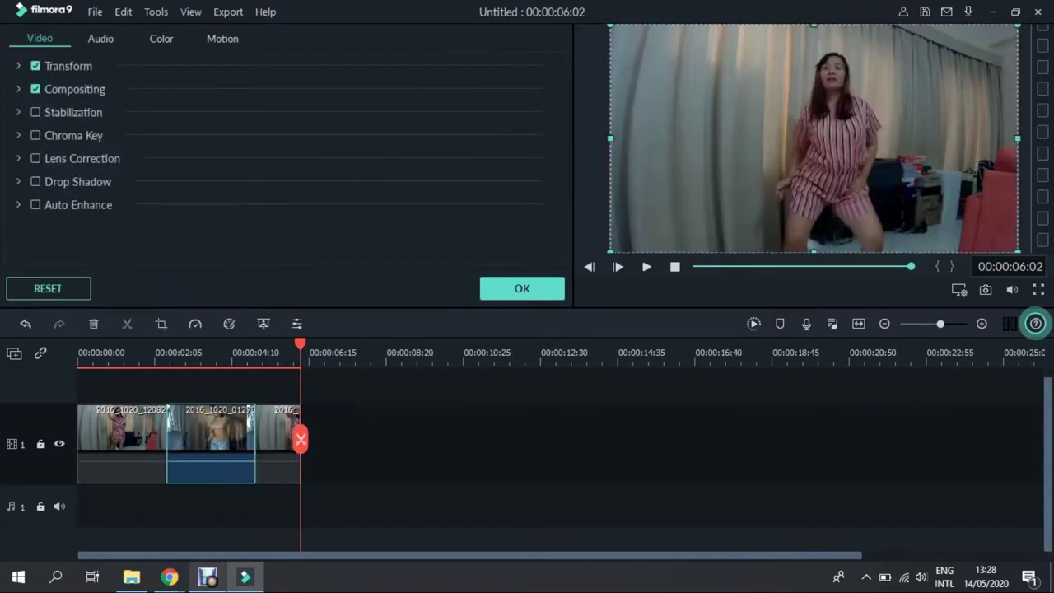
drag(301, 345, 339, 344)
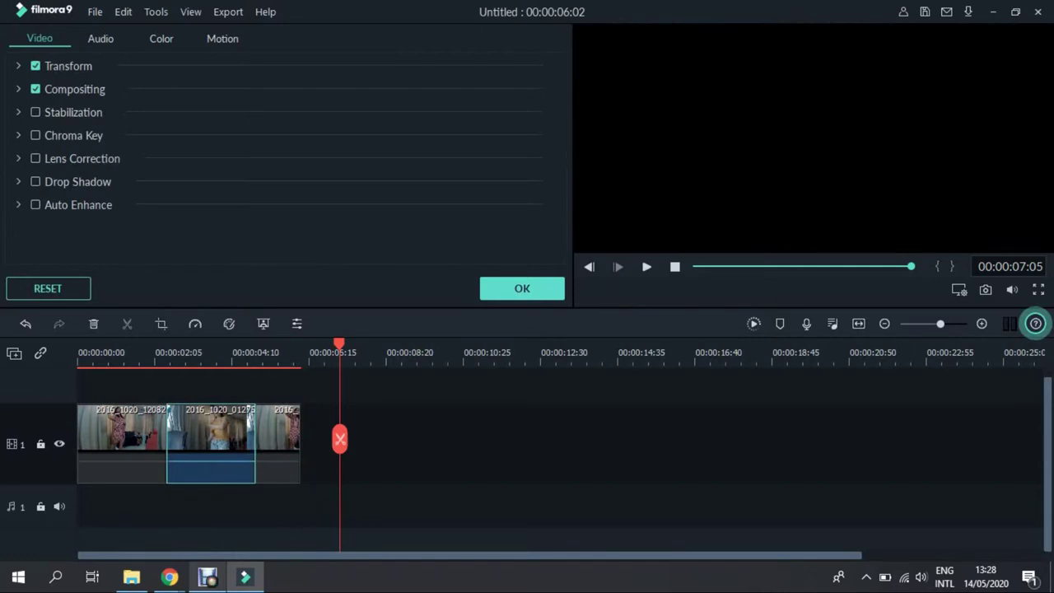
click(229, 509)
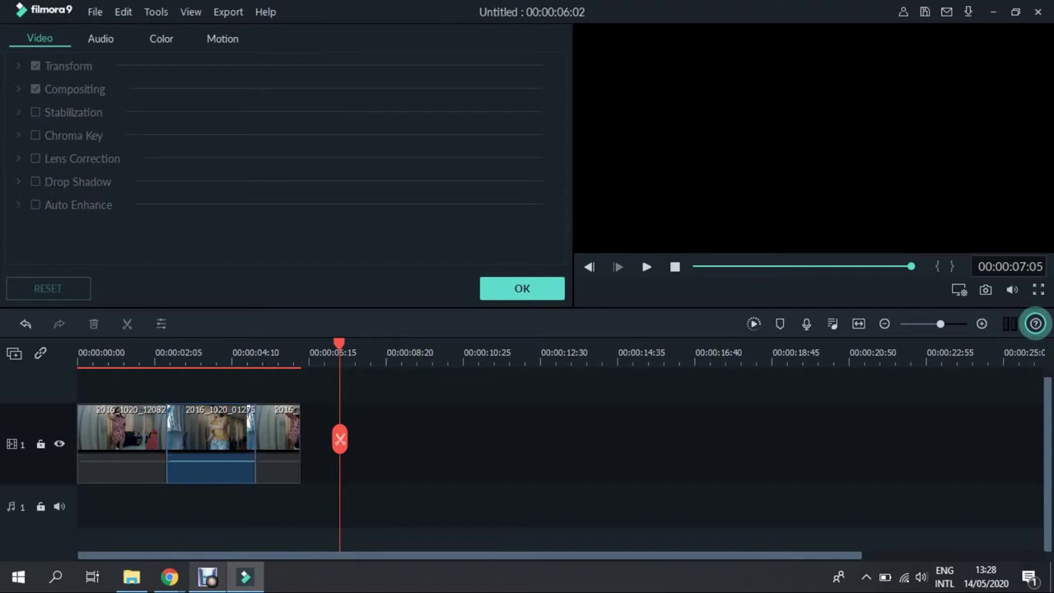
key(ctrl+z)
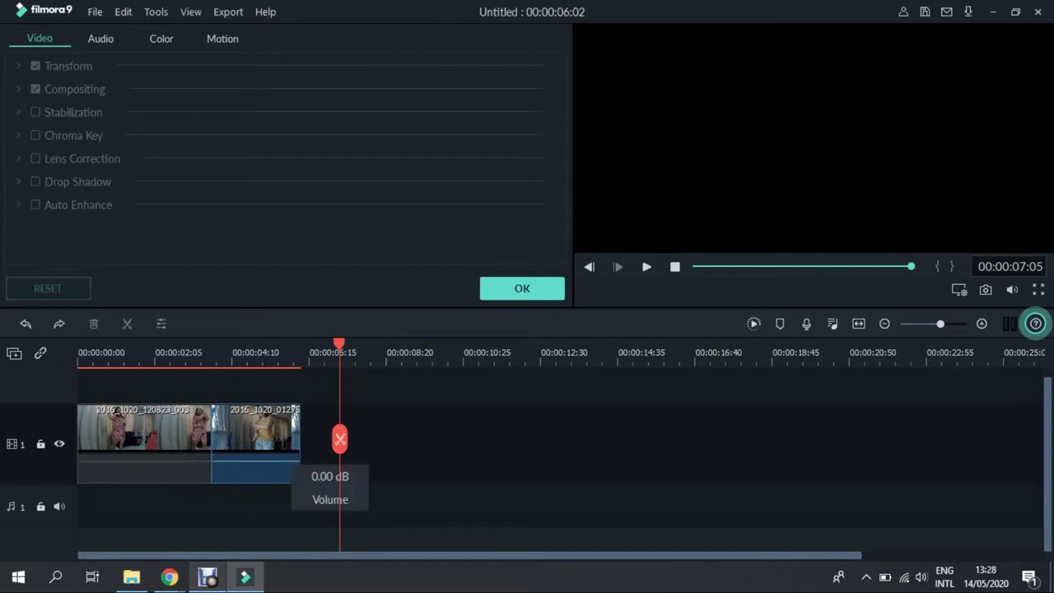
click(256, 449)
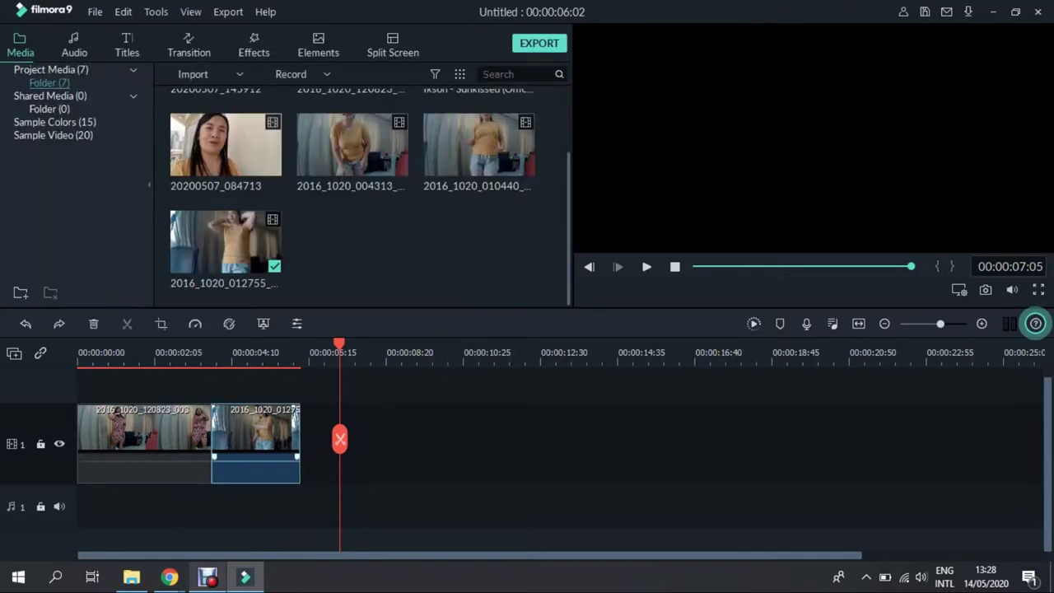
Step: Apply a Pan & Zoom to the second timeline clip, going from the full frame to a close-up of the upper body
drag(299, 445, 275, 461)
double_click(276, 439)
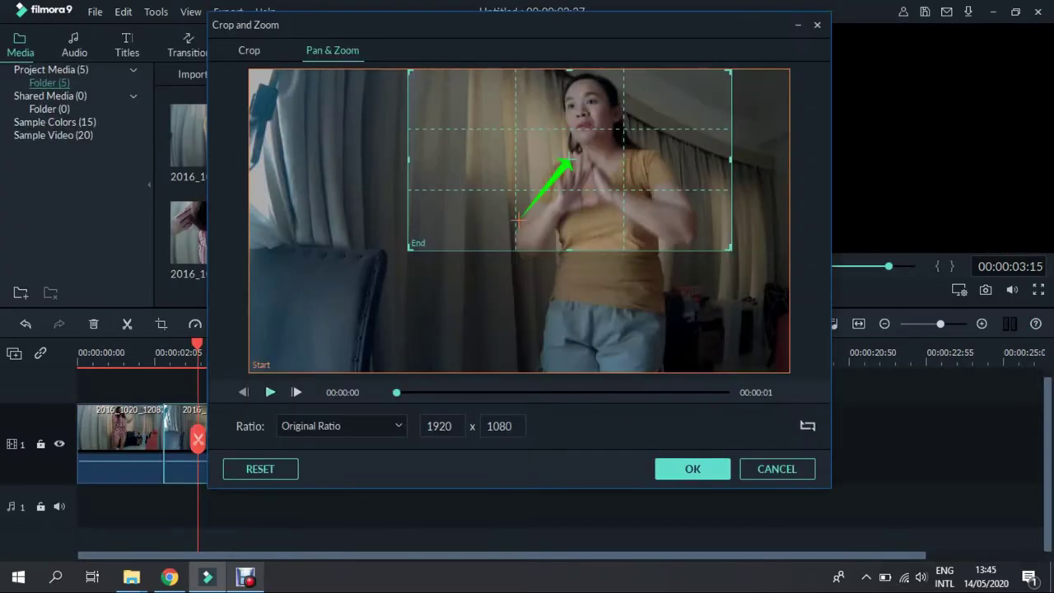
click(269, 392)
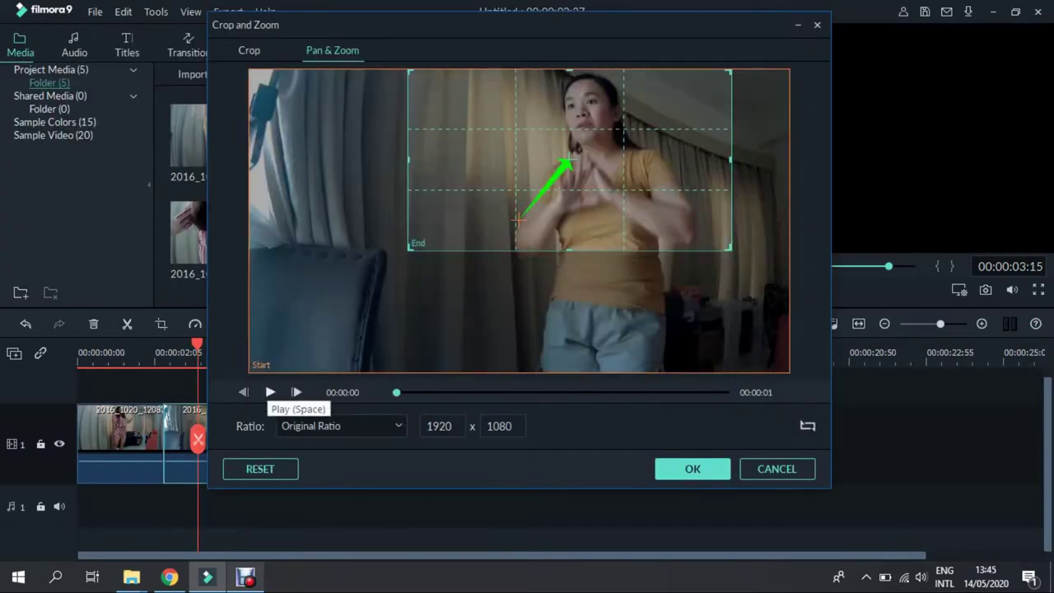
click(693, 469)
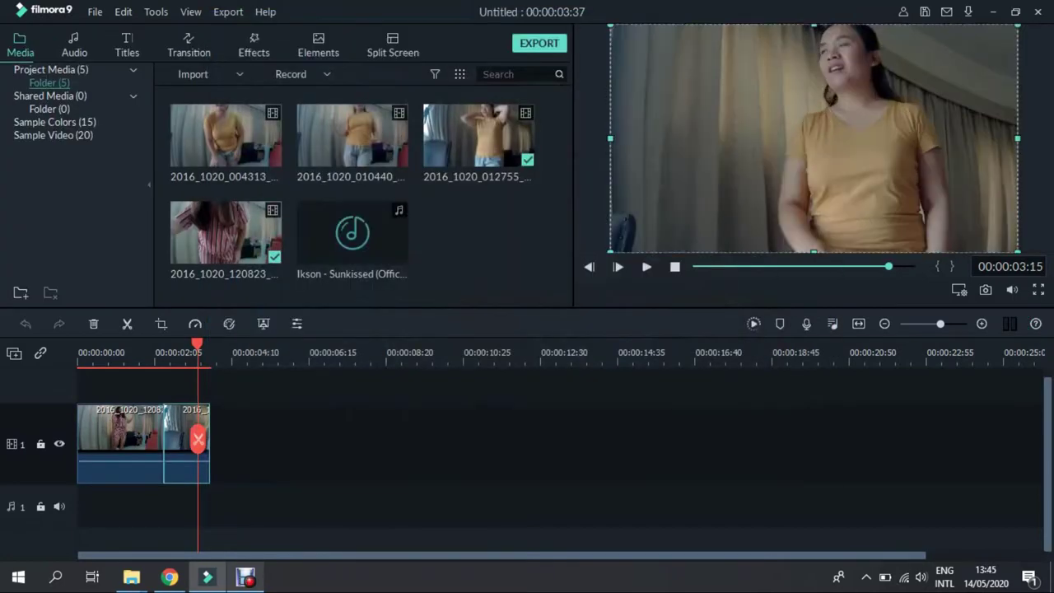
Step: Play the zoomed clip back from 00:00:01:38 and move the playhead to 00:00:03:18
click(137, 355)
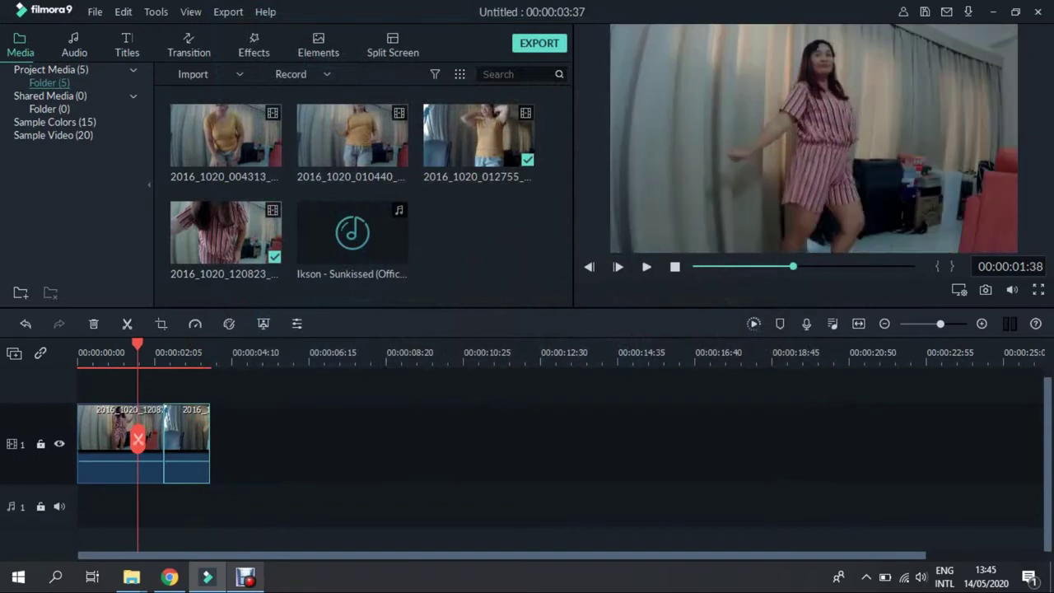
click(647, 267)
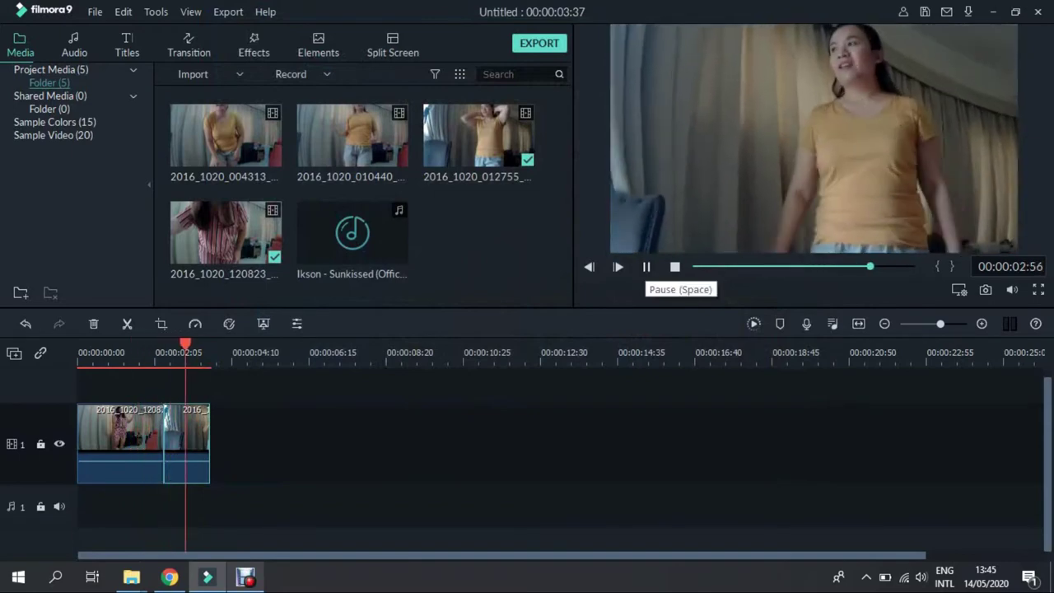
drag(212, 345, 201, 344)
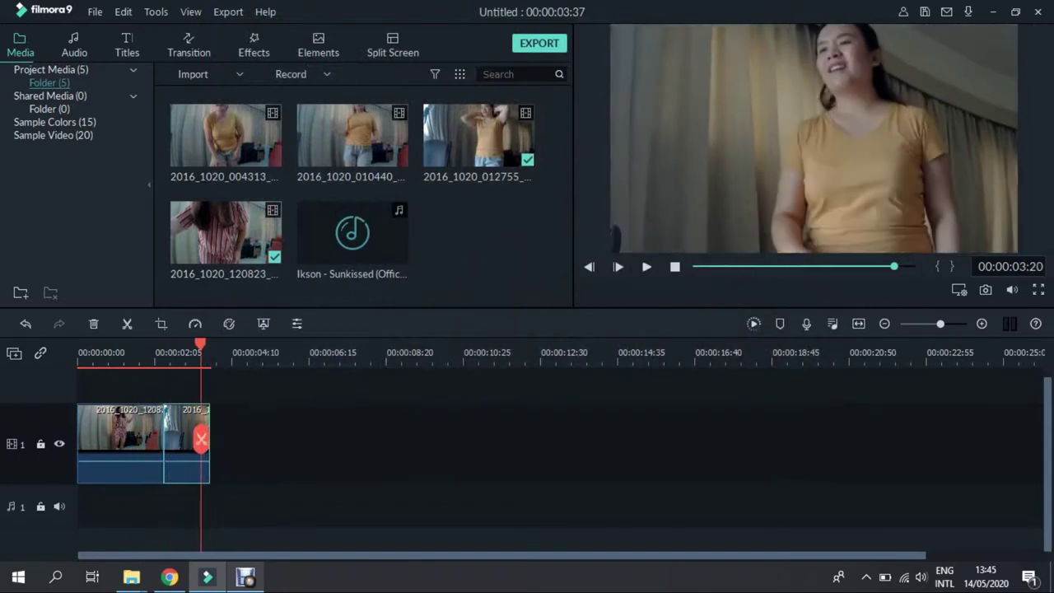
drag(201, 439, 200, 439)
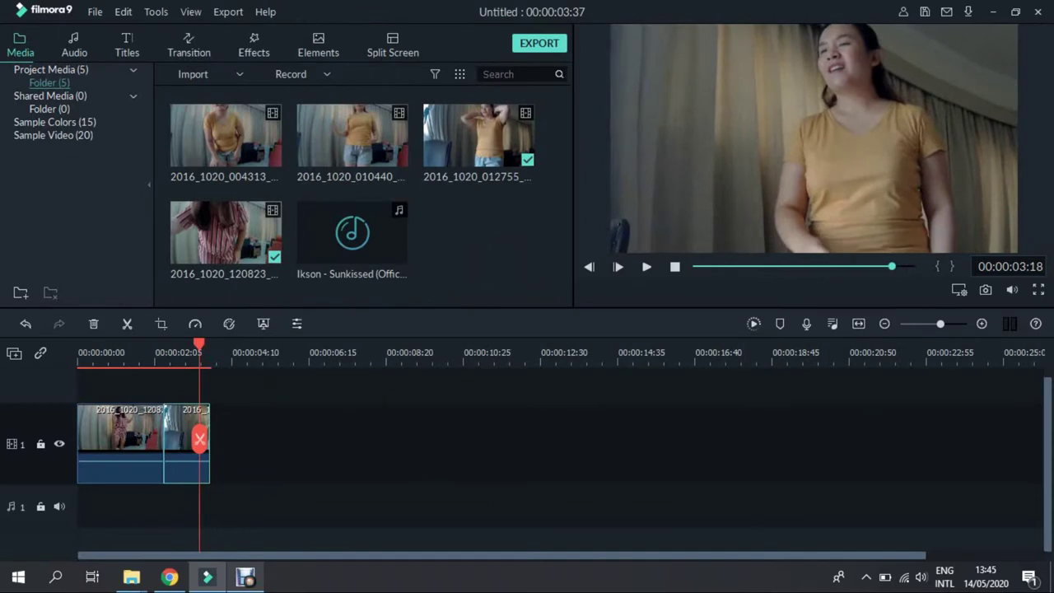
Step: Import S.E - OH NO from the MUSIC folder and place it on audio track 1, starting just before the second clip
key(ctrl+i)
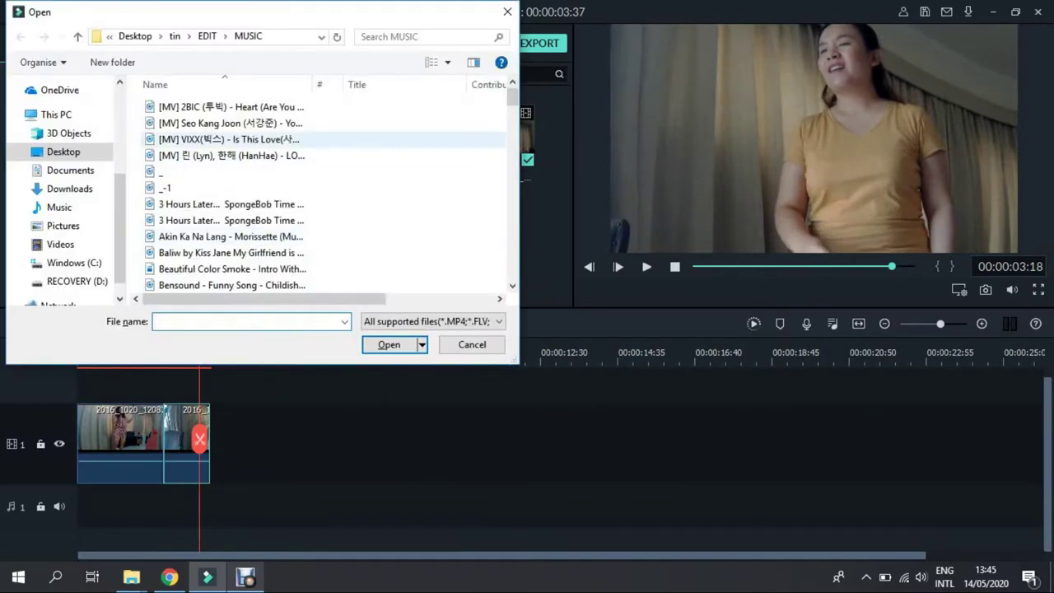
scroll(354, 107, down, 20)
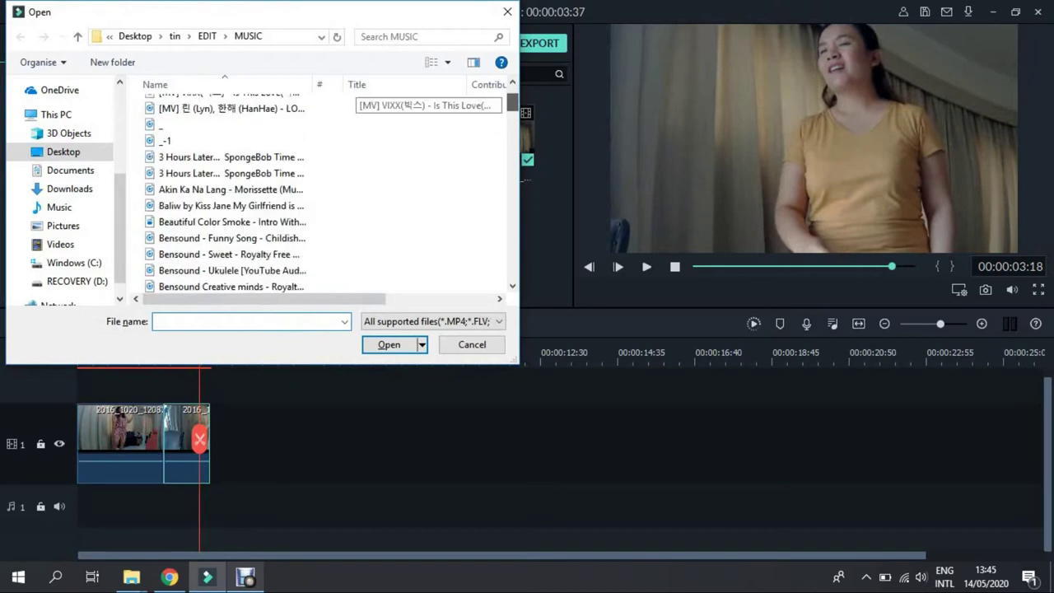
double_click(354, 213)
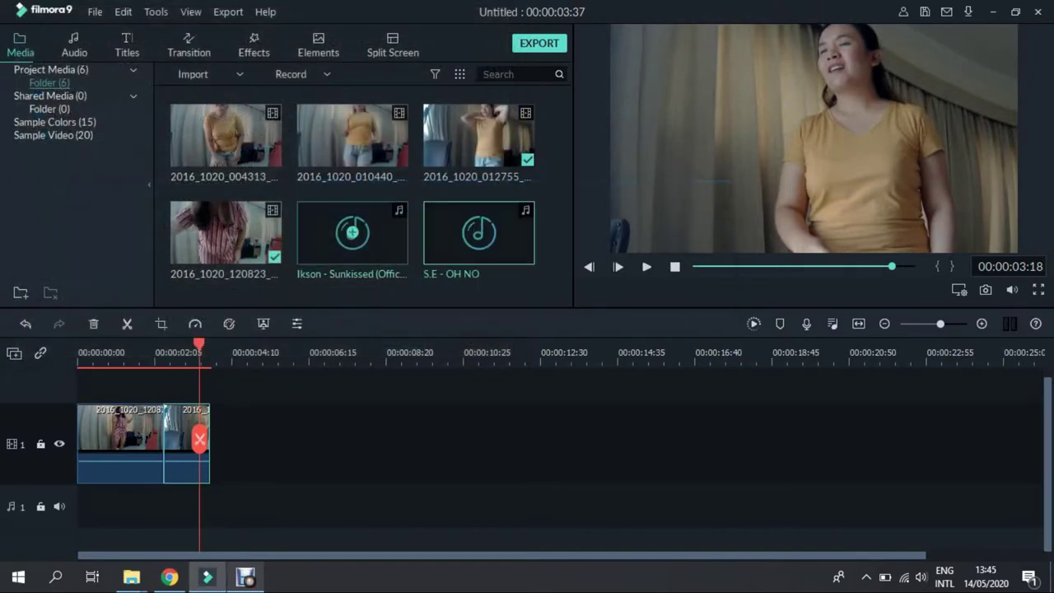
click(480, 233)
drag(254, 509, 196, 508)
Step: Play the timeline from 00:00:00:27 with the system volume raised to 48 to hear the sound effect
click(137, 354)
click(94, 355)
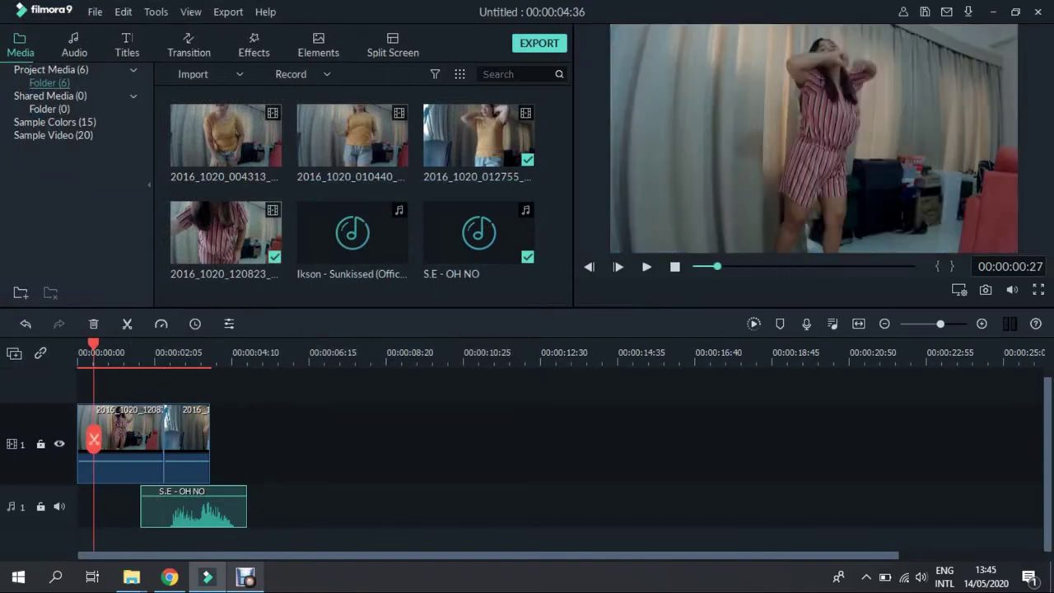
click(647, 267)
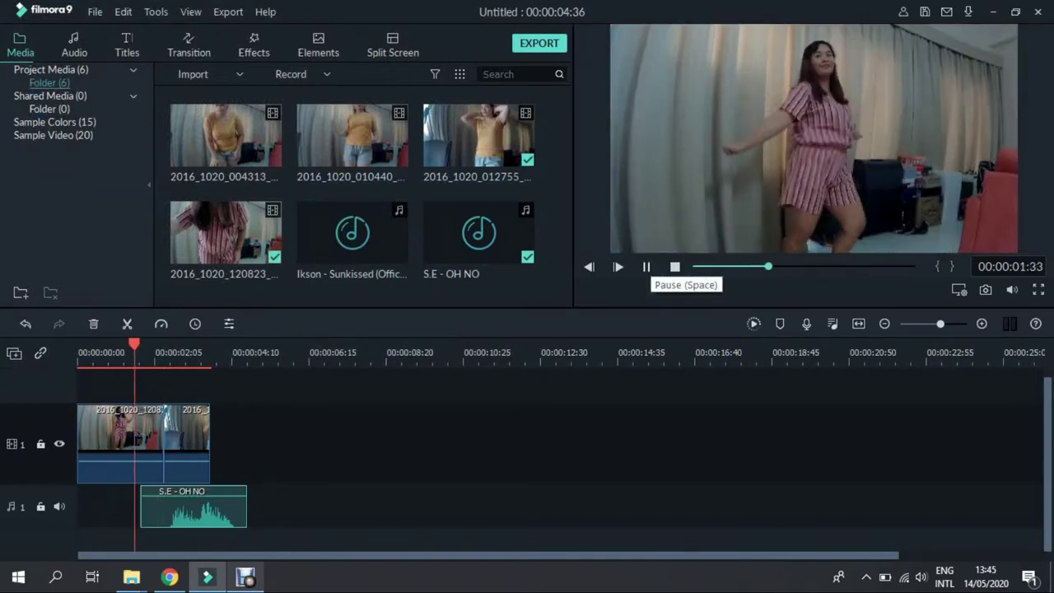
key(XF86AudioRaiseVolume)
key(XF86AudioRaiseVolume)
key(XF86AudioRaiseVolume)
key(XF86AudioRaiseVolume)
key(XF86AudioRaiseVolume)
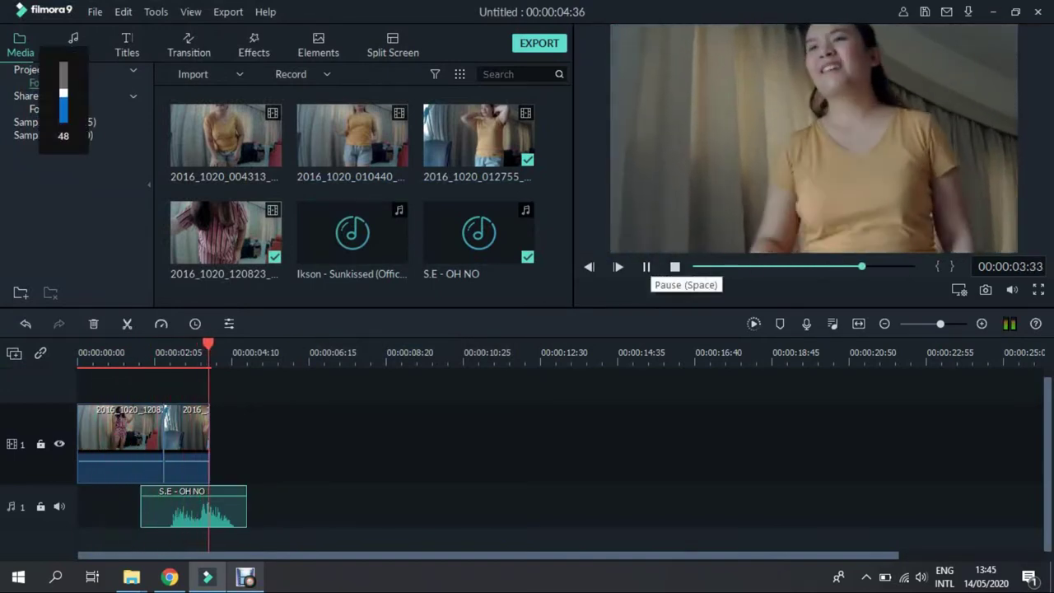
Step: Slow the second timeline clip down to 0.5x speed
double_click(164, 439)
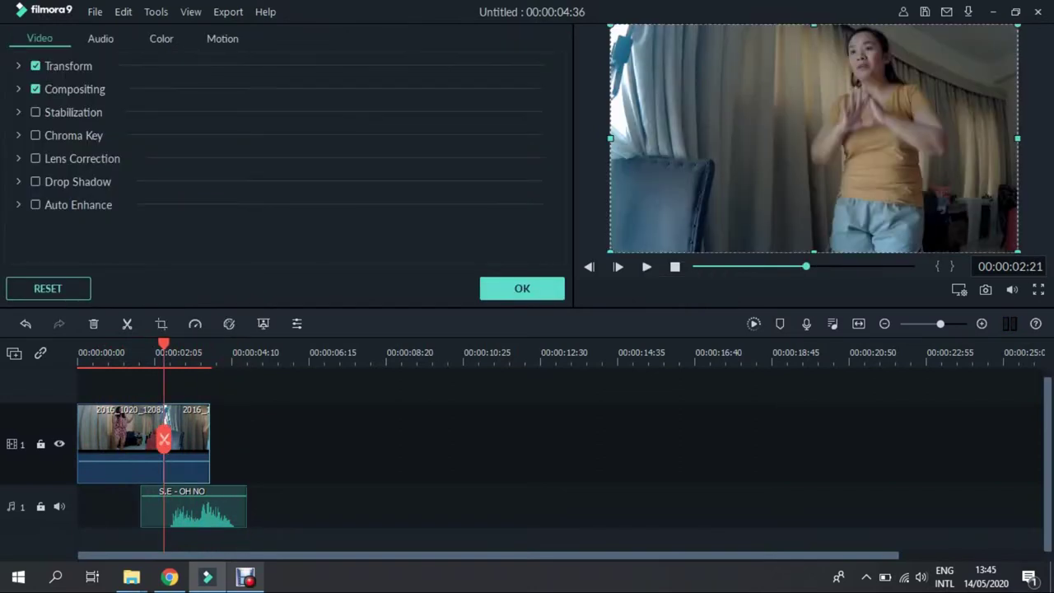
click(195, 323)
mouse_move(213, 367)
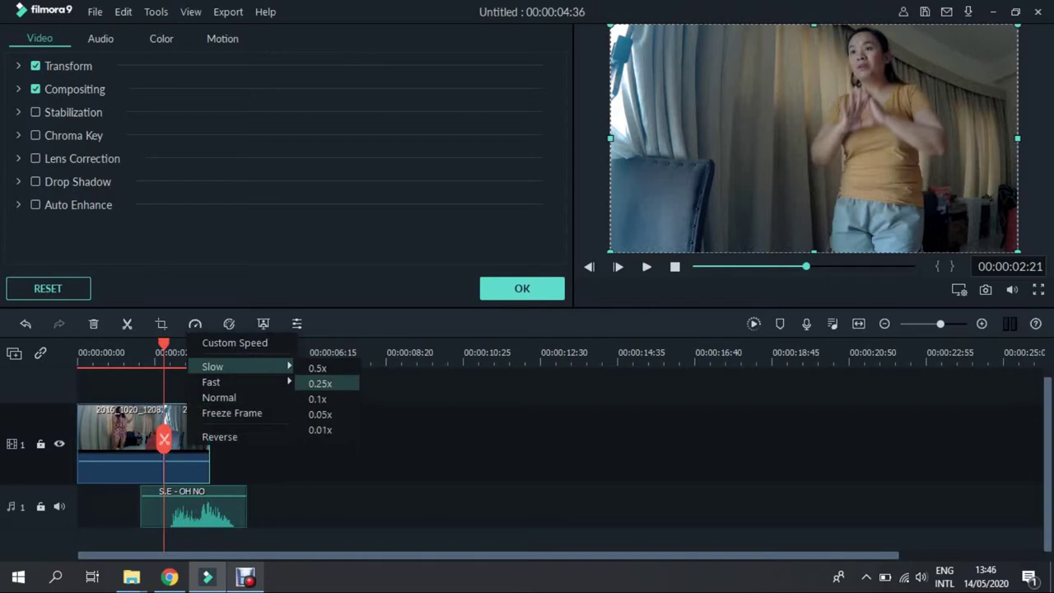
click(318, 369)
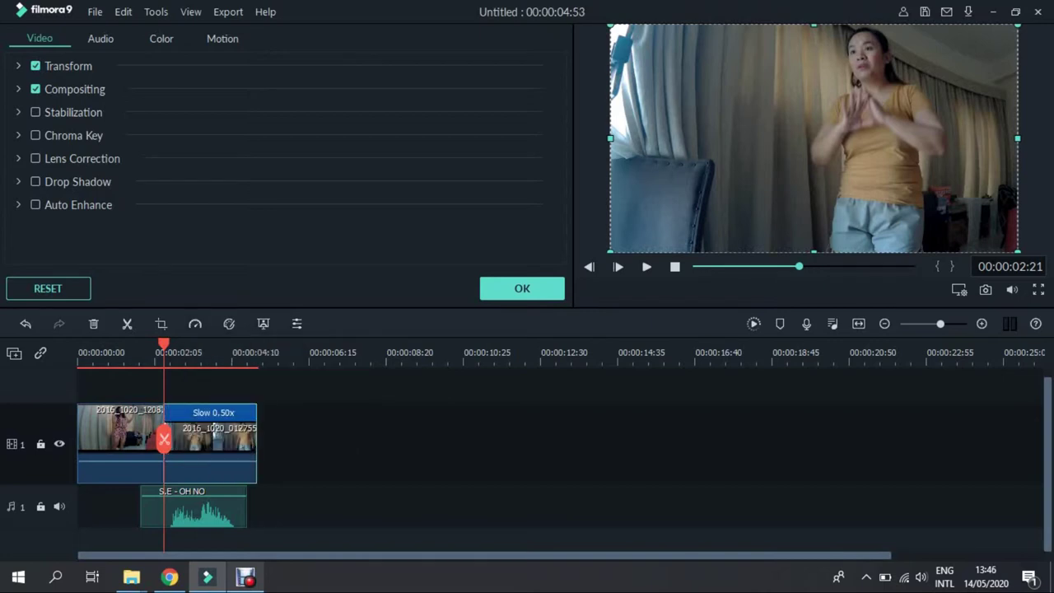
click(522, 288)
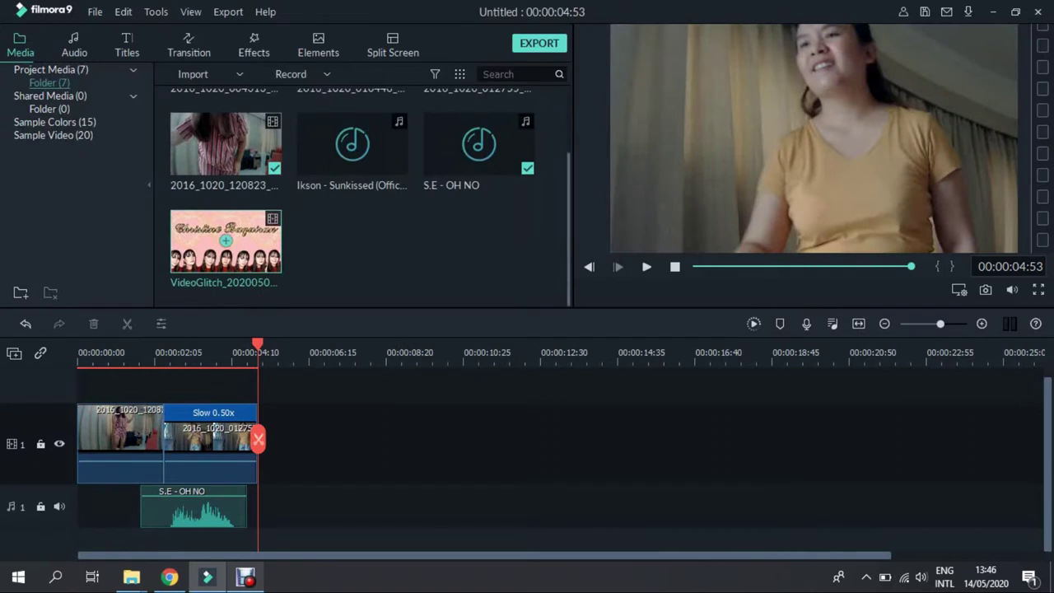
Step: Append VideoGlitch_20200506_191047 after the slowed clip and move the playhead to 00:00:08:01
click(226, 241)
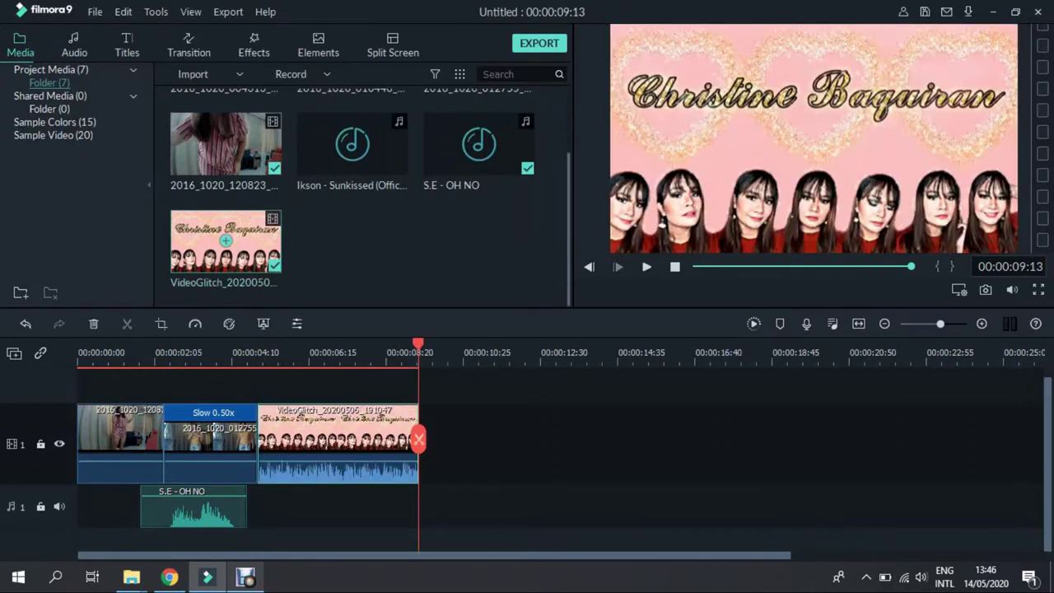
click(371, 354)
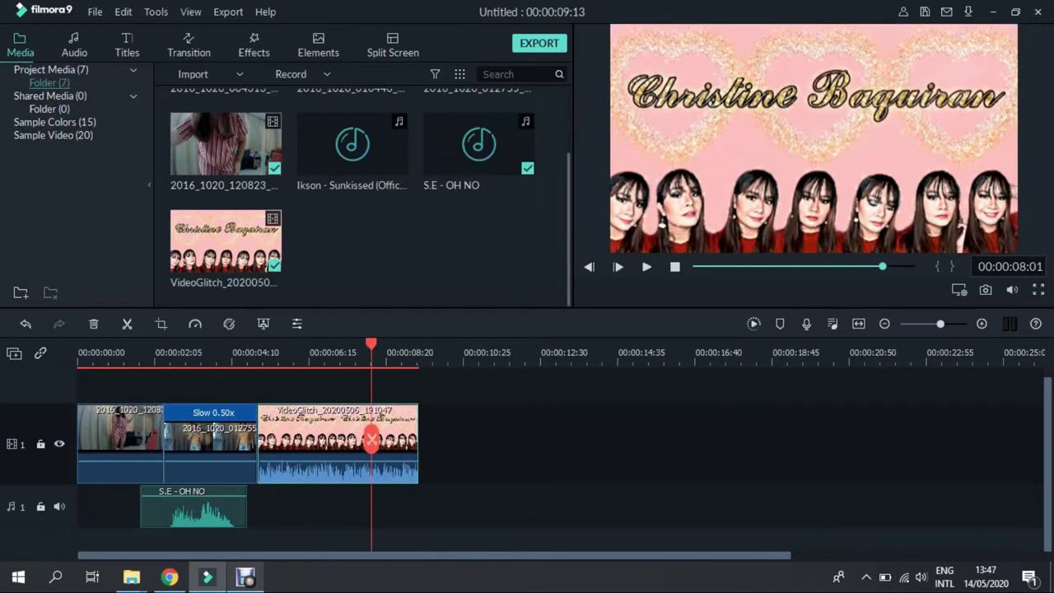
drag(631, 551, 466, 537)
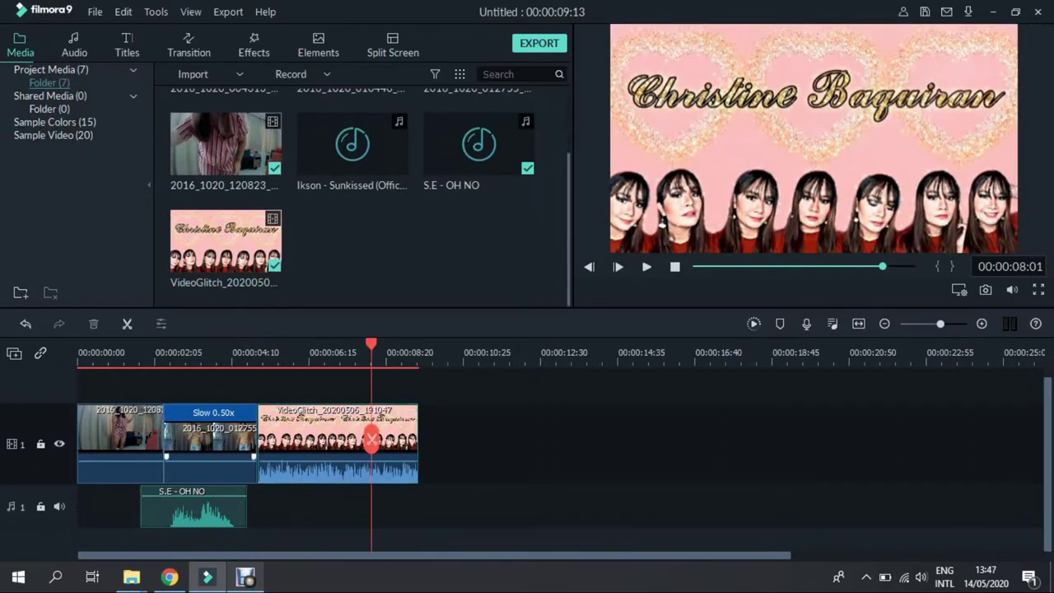
Step: Place Ikson - Sunkissed (Official) on audio track 2 from the timeline start and cut off everything after 00:00:04:53
click(352, 144)
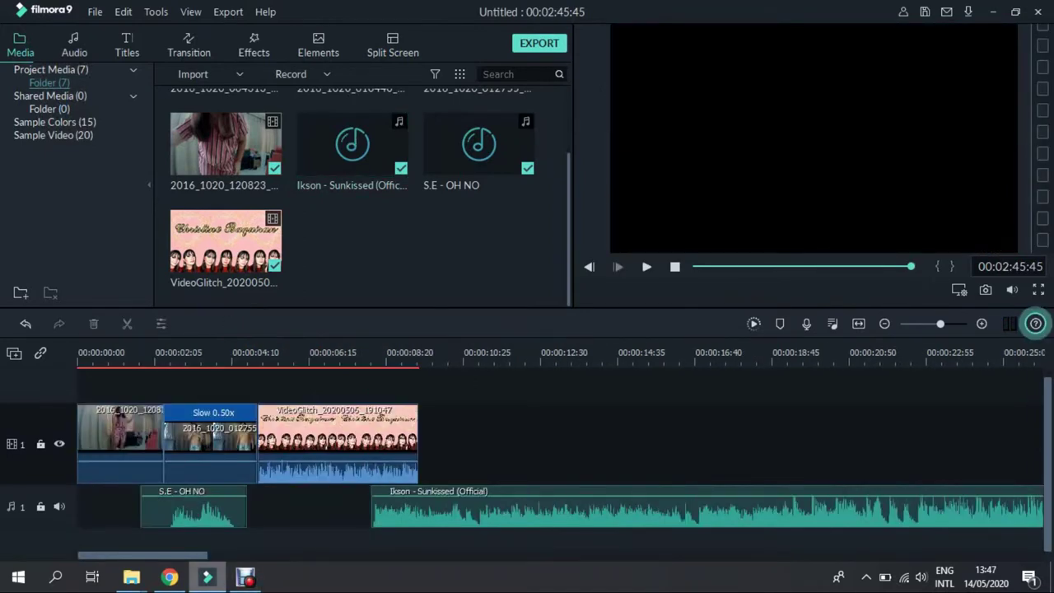
drag(494, 508, 494, 544)
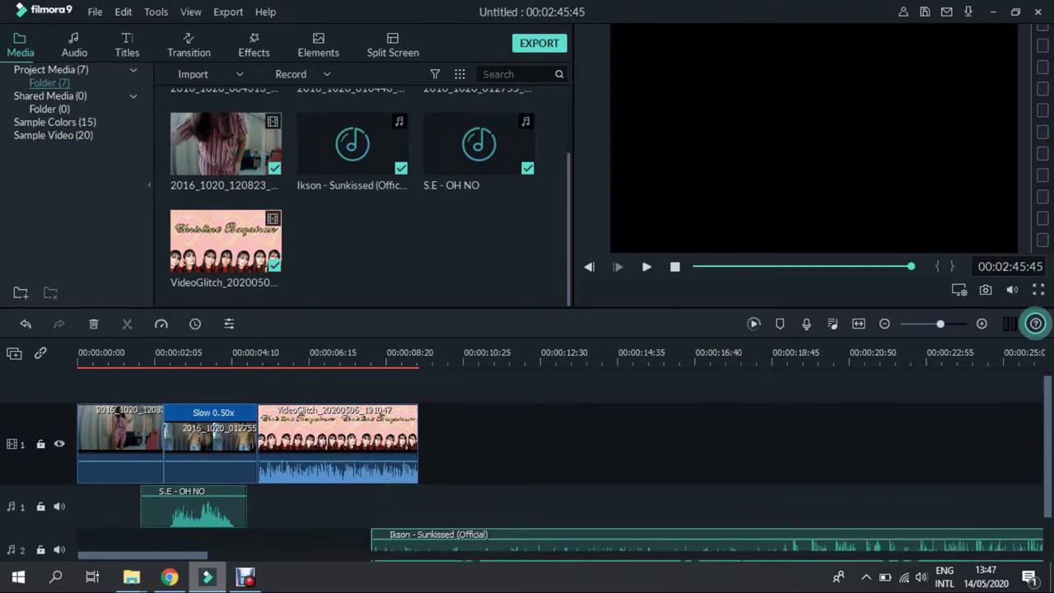
scroll(527, 478, down, 1)
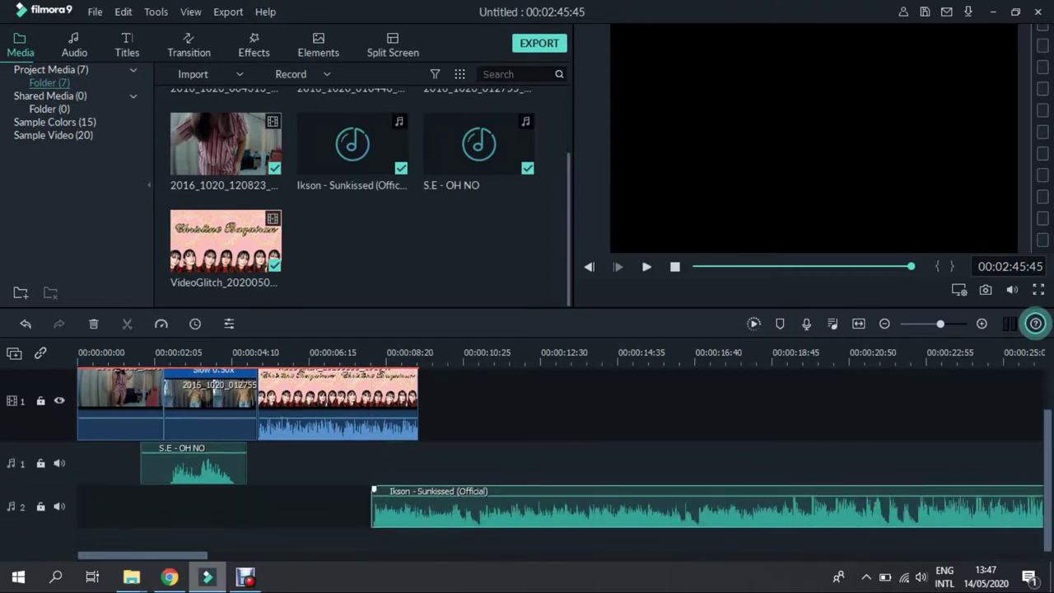
drag(374, 489, 80, 491)
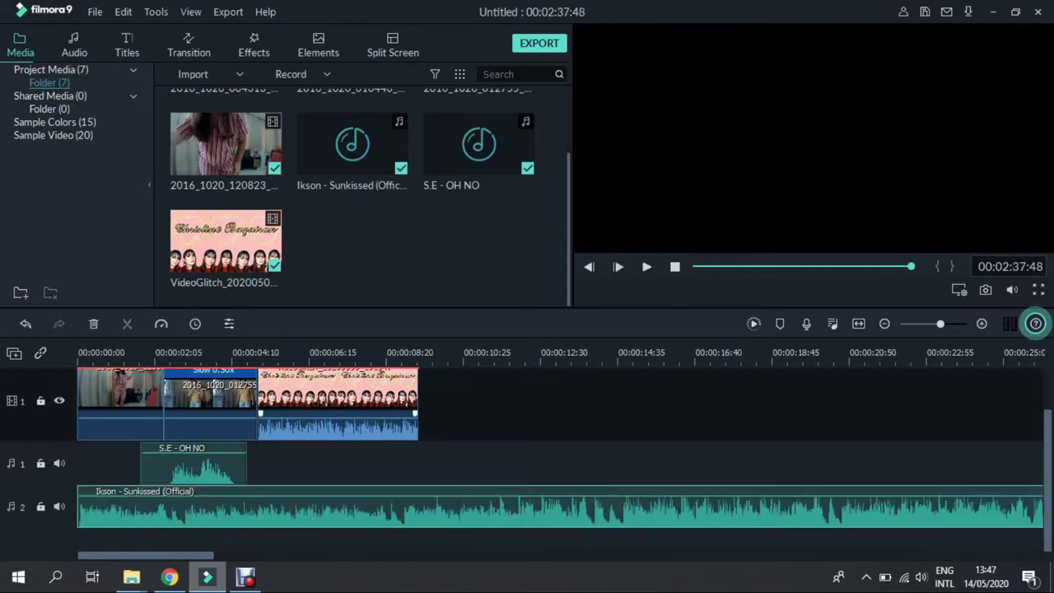
click(257, 352)
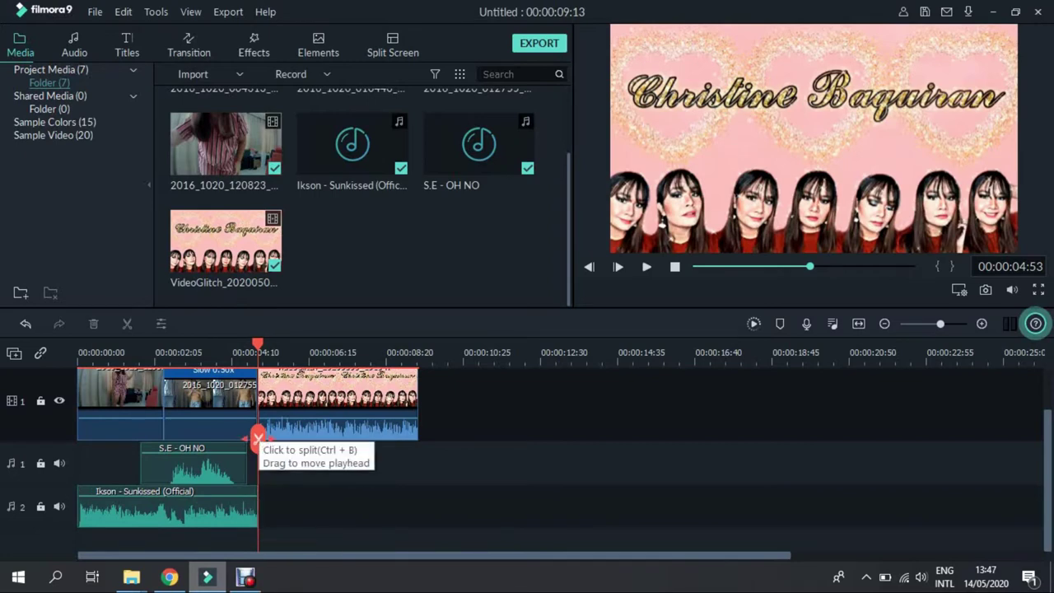
Step: Add a short fade-out to the Ikson - Sunkissed clip and play the timeline to check it
click(239, 507)
double_click(235, 507)
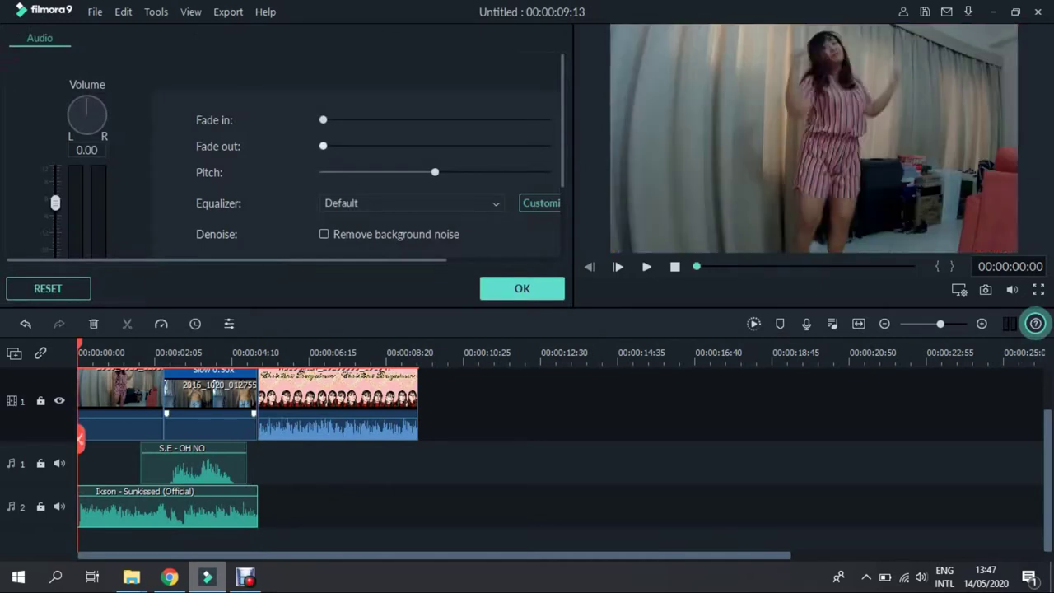
drag(322, 146, 333, 146)
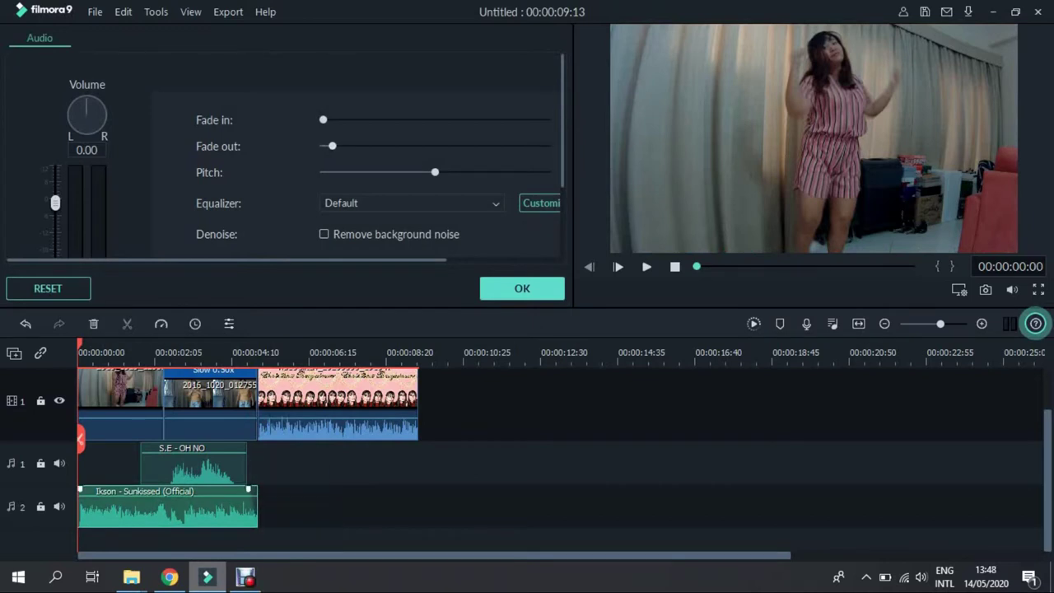
click(523, 288)
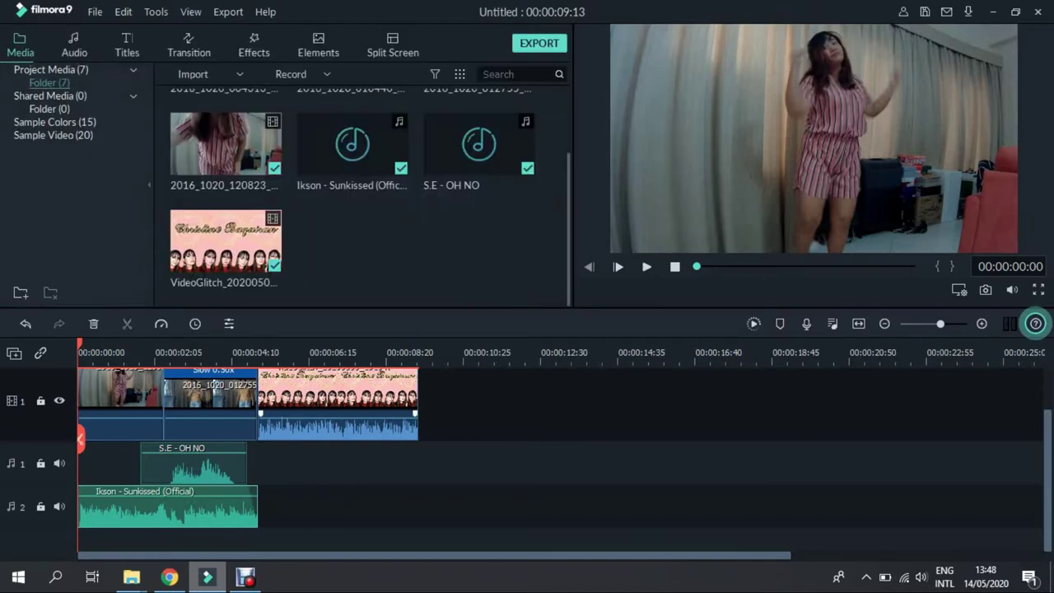
key(space)
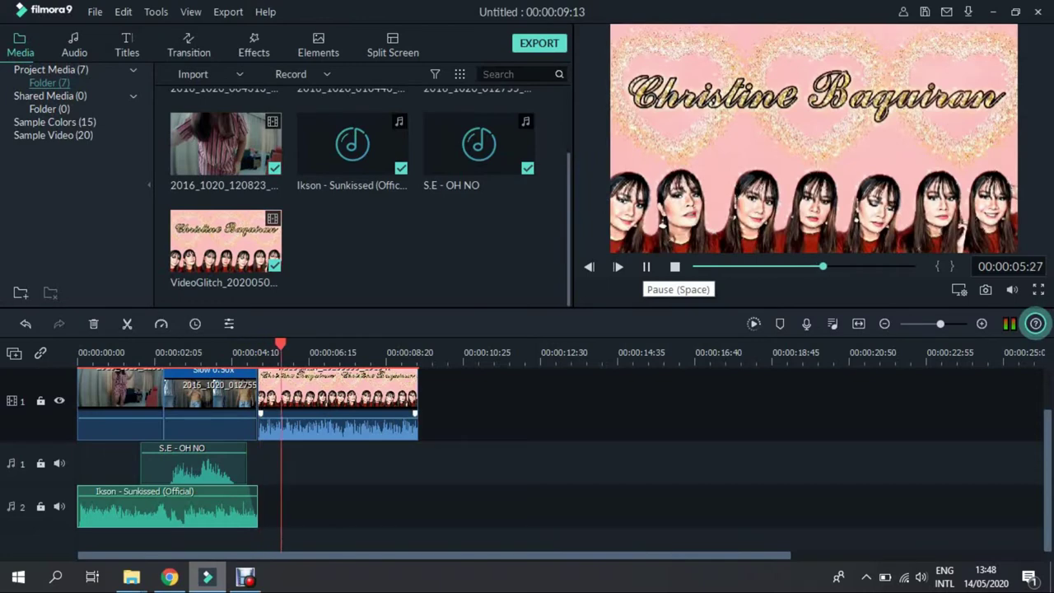
click(645, 266)
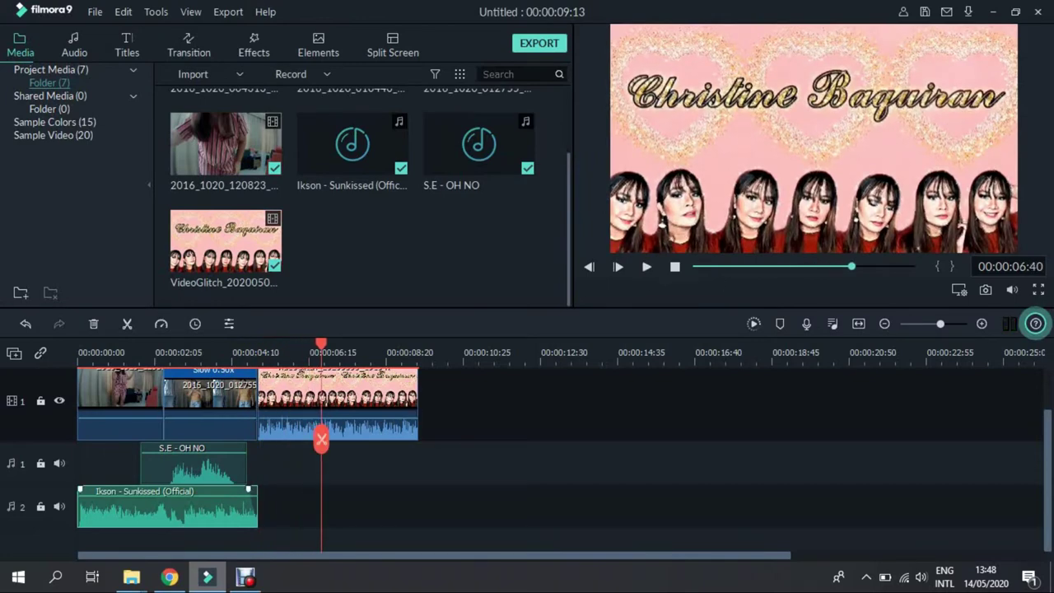
Step: Lower the volume of the Ikson - Sunkissed clip and play the timeline again from the start
double_click(207, 504)
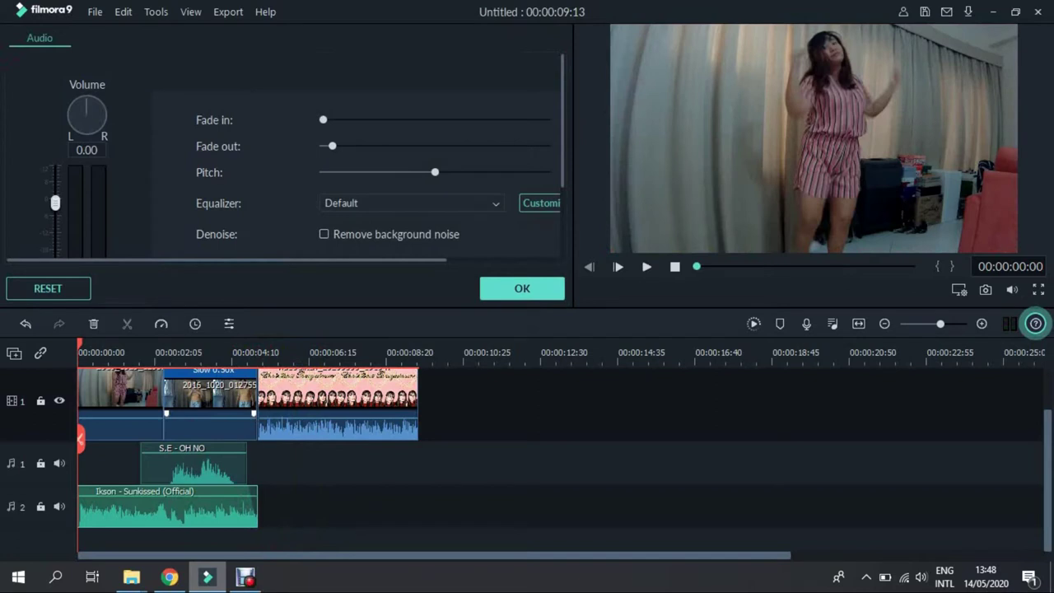
drag(55, 202, 55, 223)
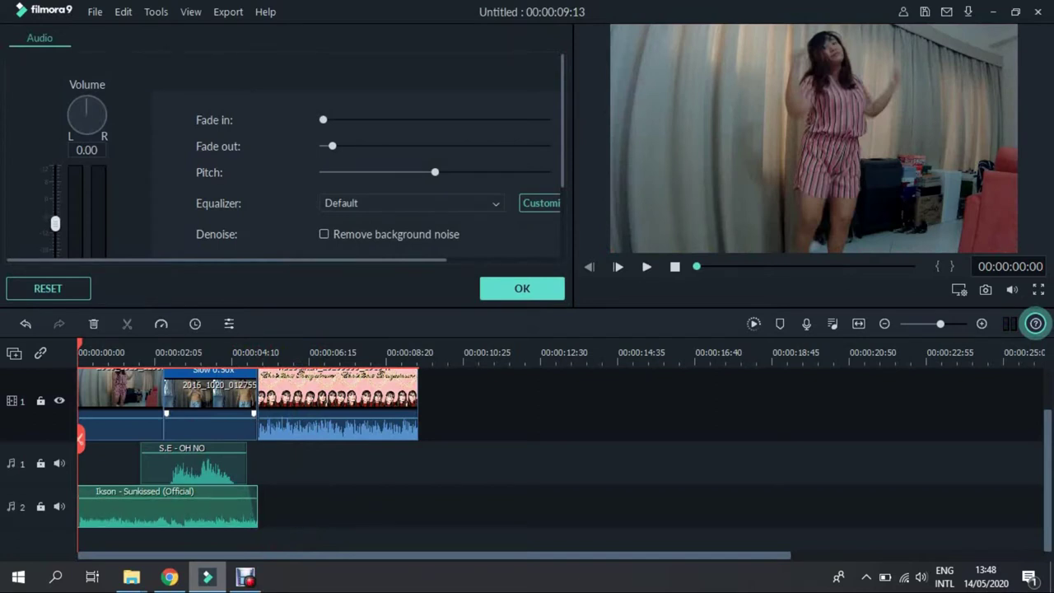
key(Down)
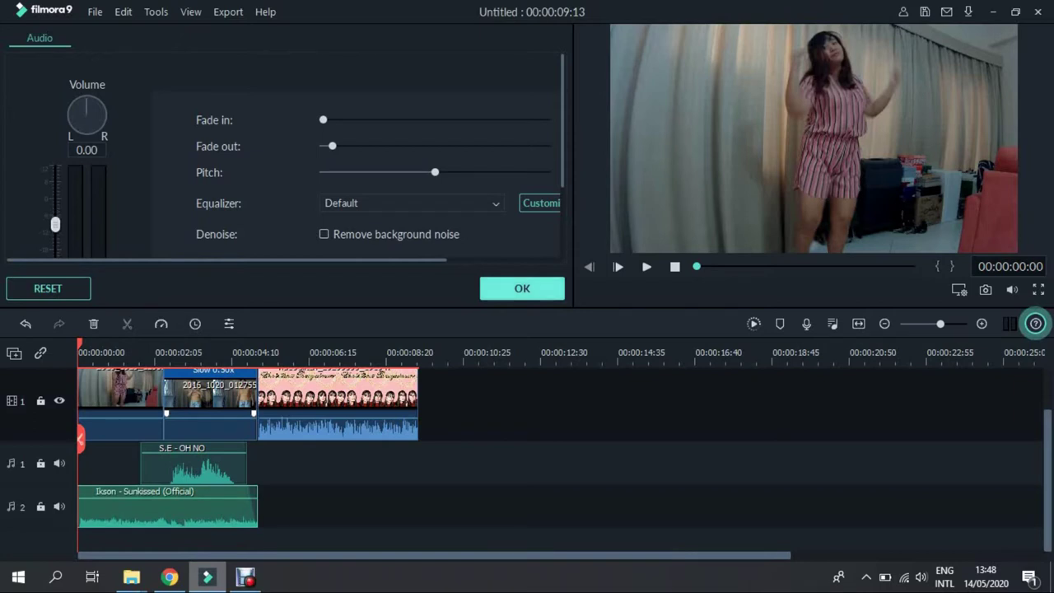
click(522, 288)
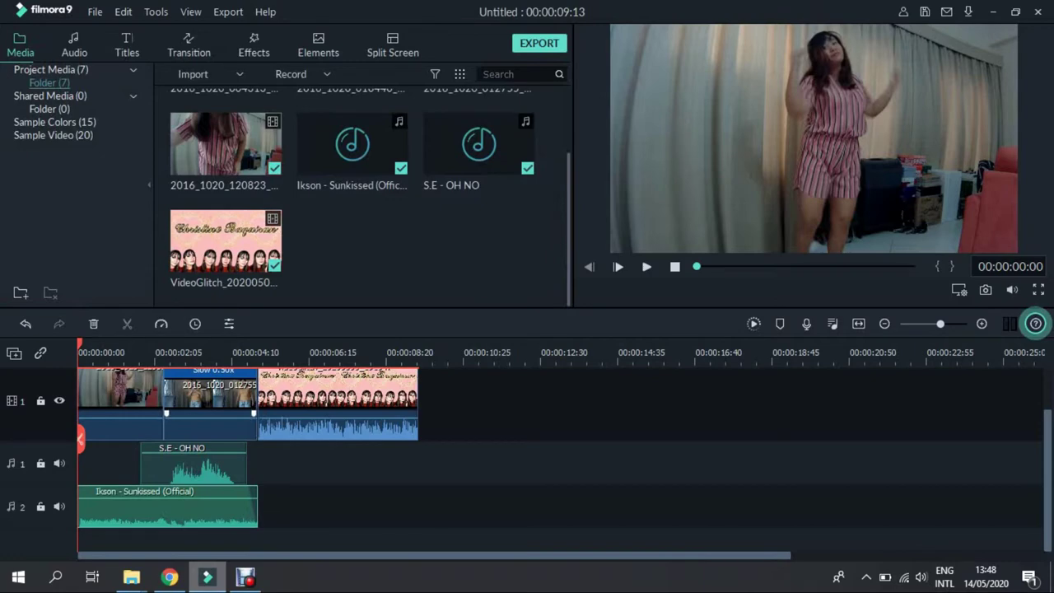
key(space)
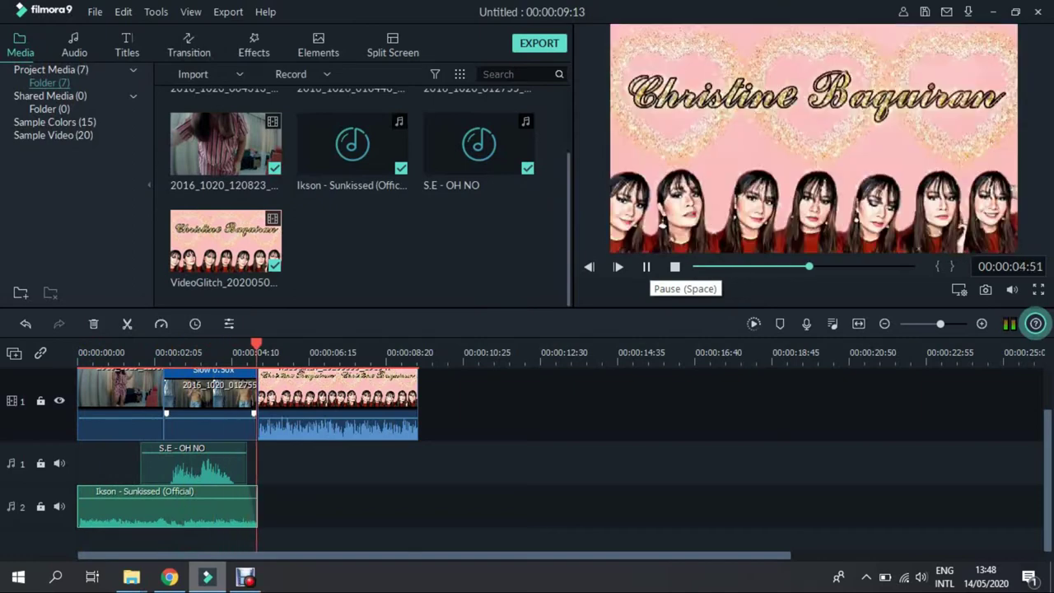
Step: Lower the volume of the S.E - OH NO clip on audio track 1 and play the timeline to check it
click(647, 266)
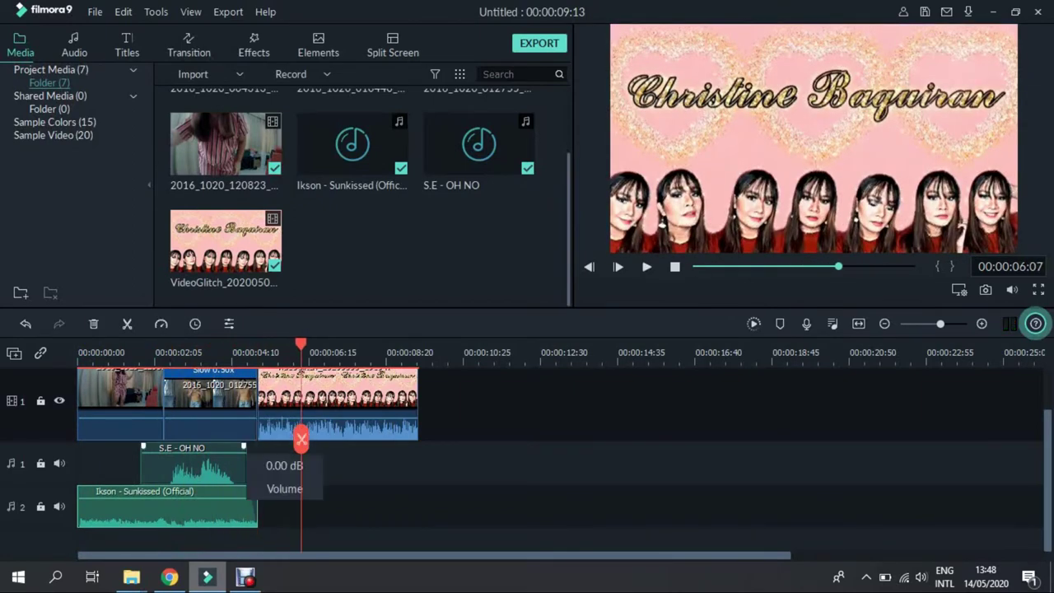
double_click(141, 451)
drag(55, 203, 56, 218)
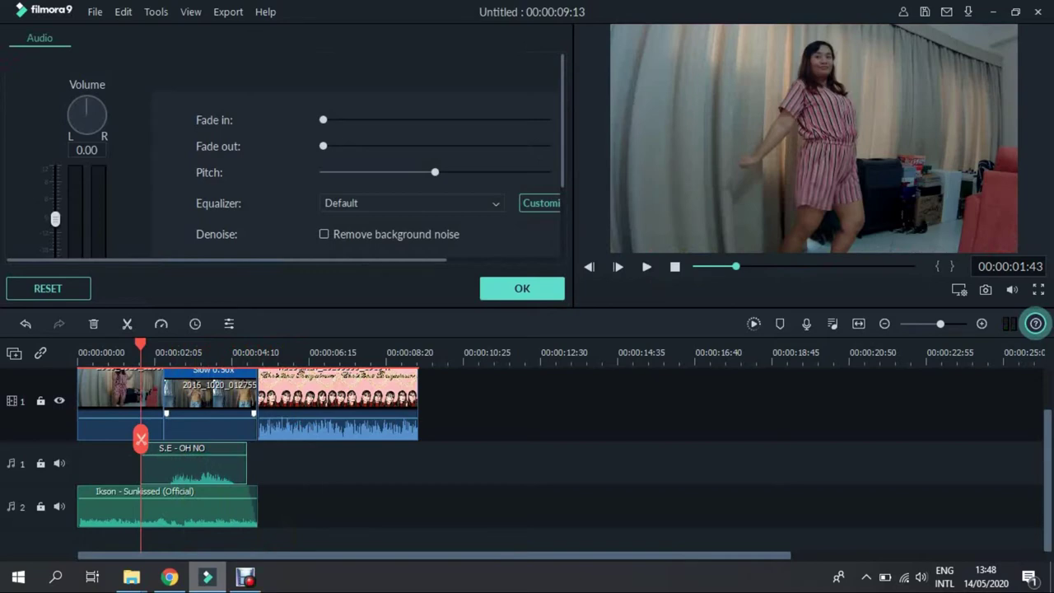
click(522, 288)
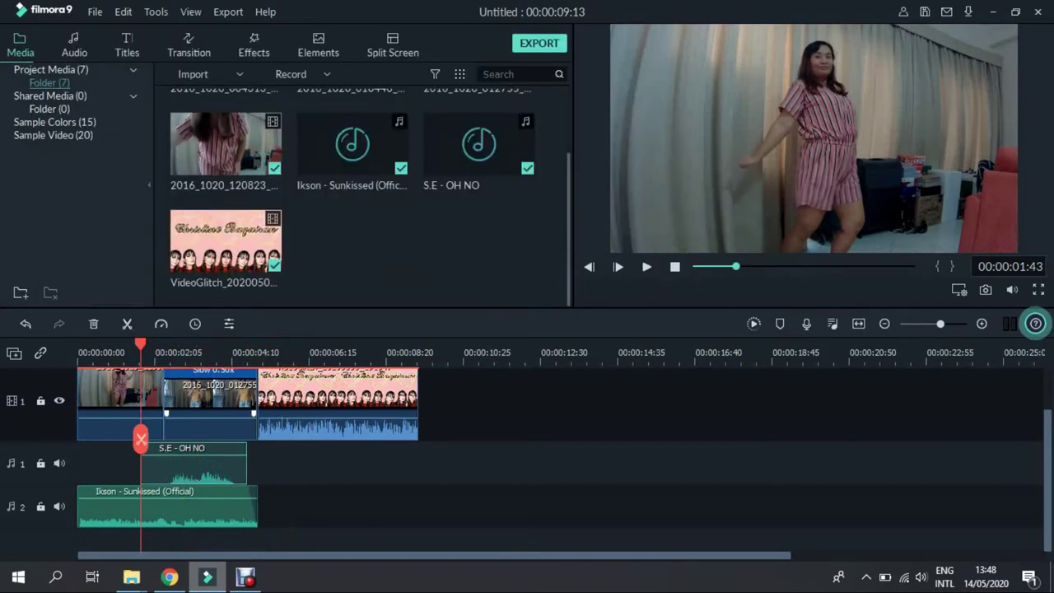
click(646, 266)
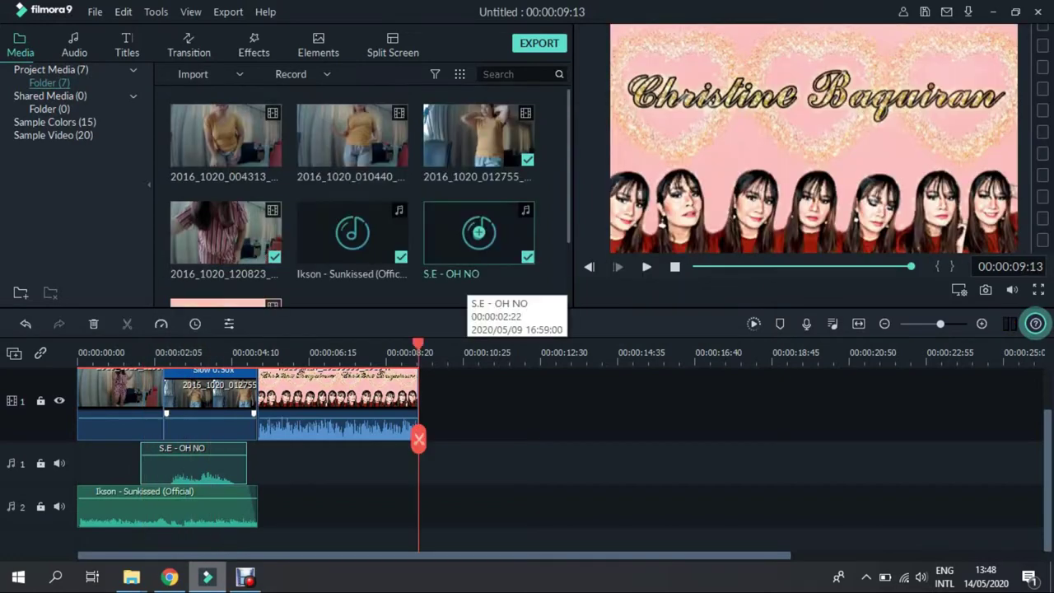
Step: Import the video 20200507_084713 from the EDIT folder and append it after the VideoGlitch clip on video track 1
double_click(455, 288)
double_click(438, 155)
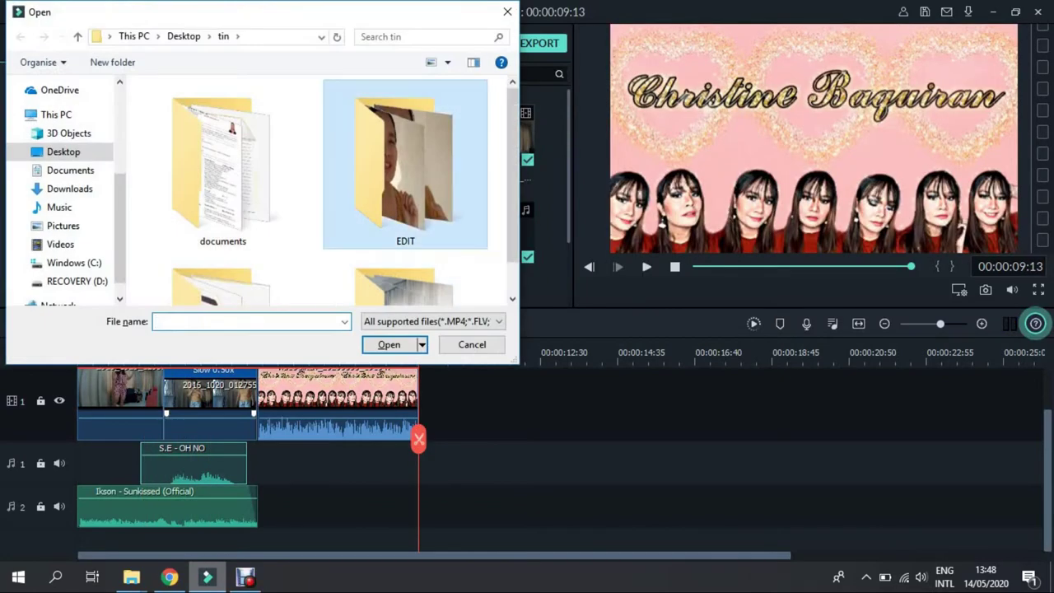
click(362, 132)
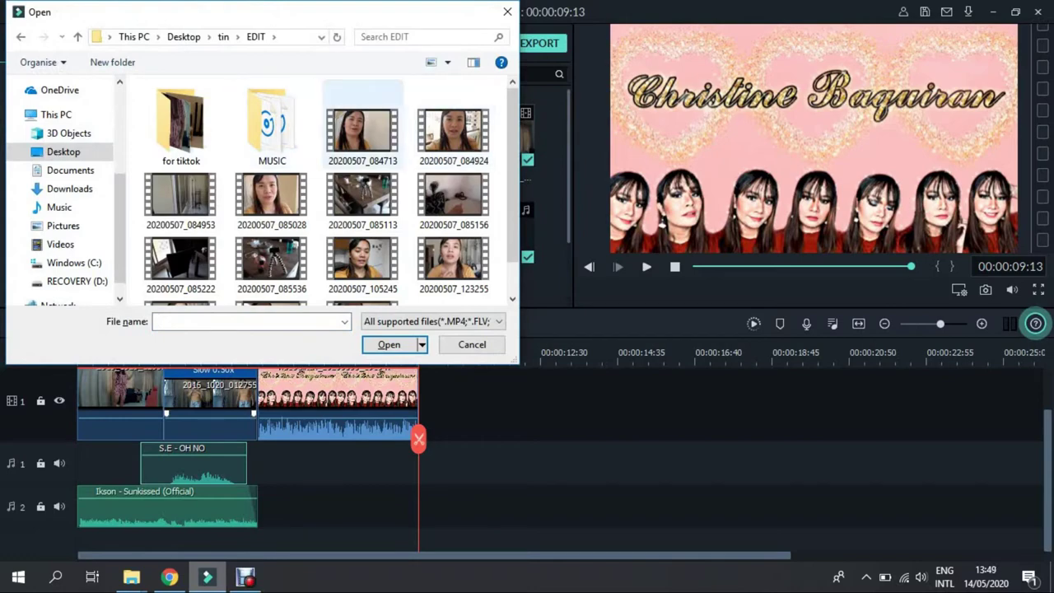
double_click(362, 132)
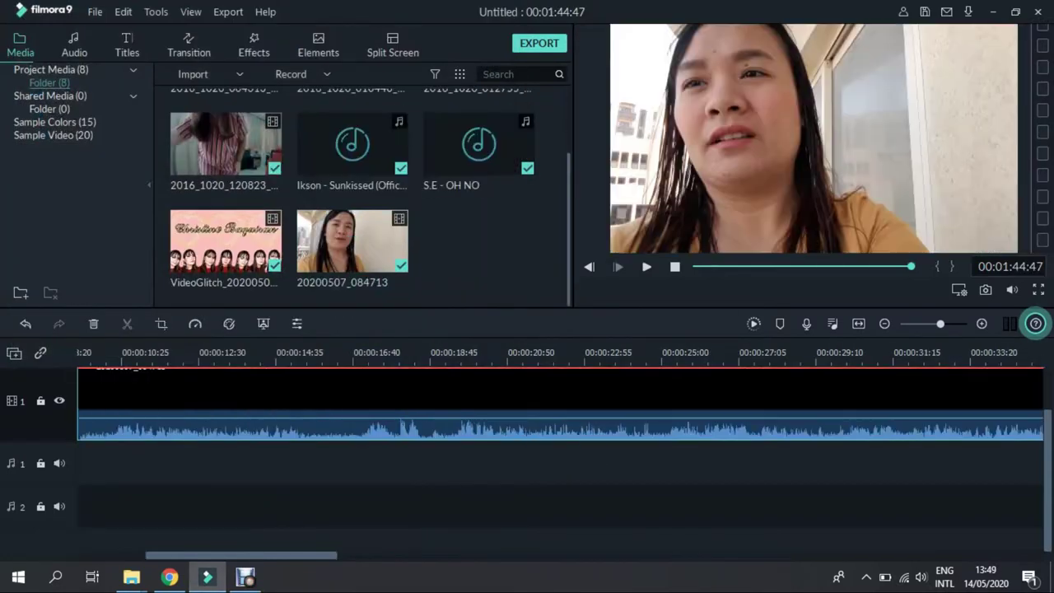
Step: Split the 20200507_084713 clip at 00:00:19:20 and delete the part before the cut
drag(241, 555, 173, 555)
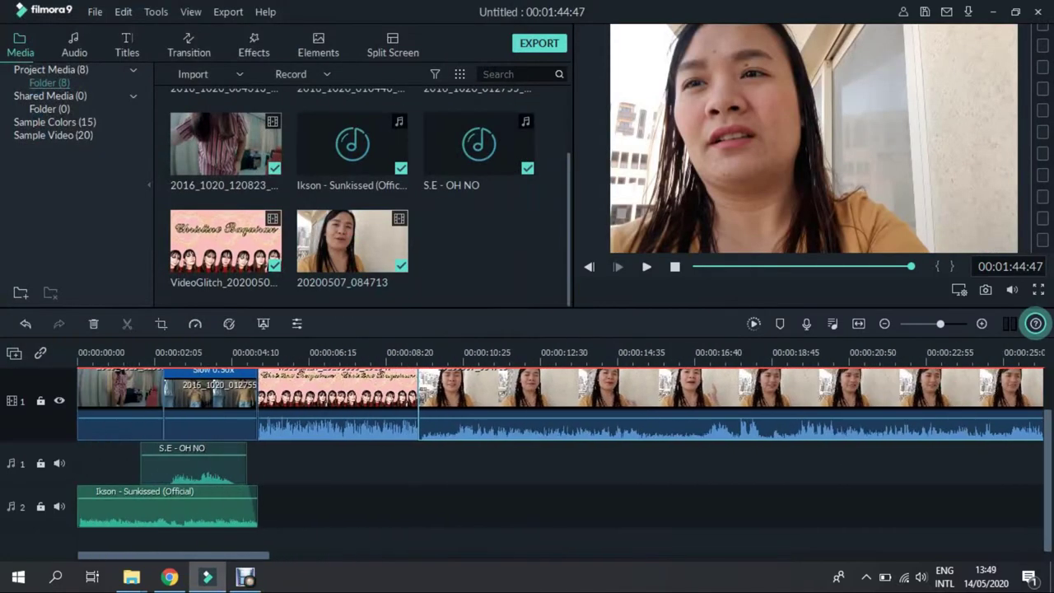
click(608, 438)
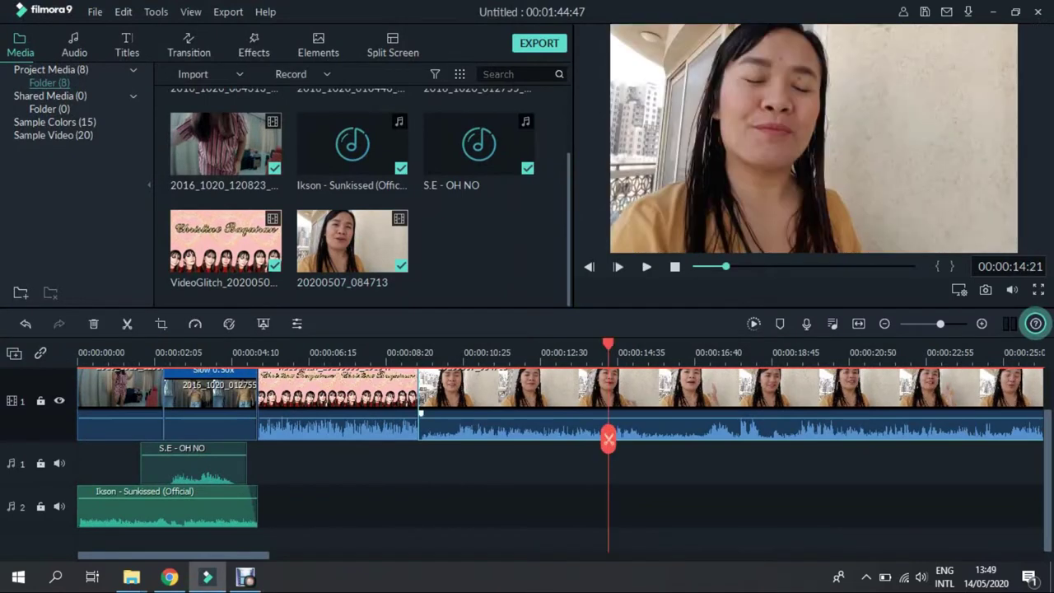
drag(607, 438, 794, 438)
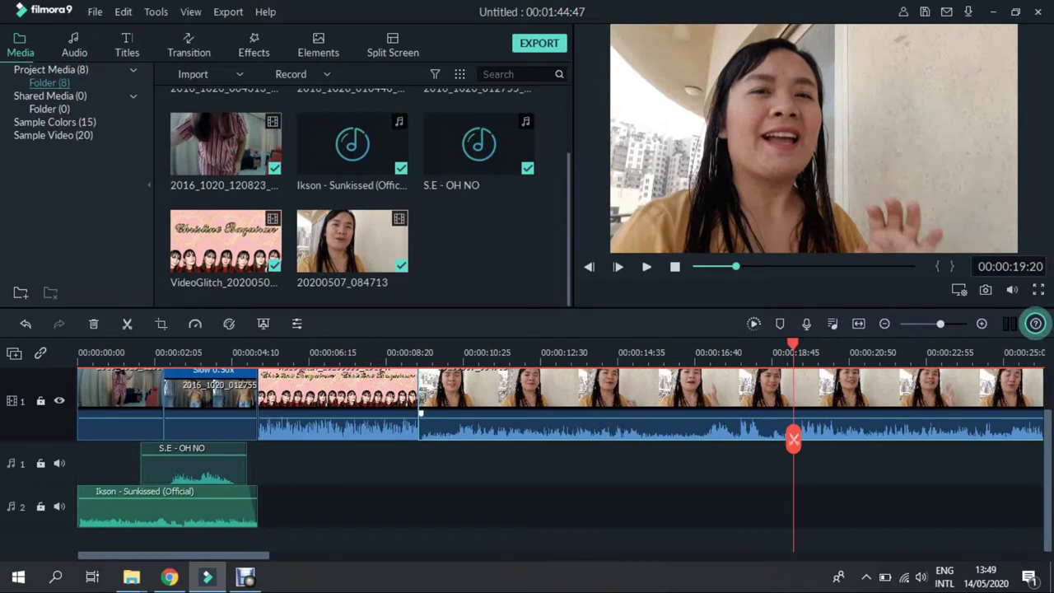
click(794, 439)
click(725, 419)
key(Delete)
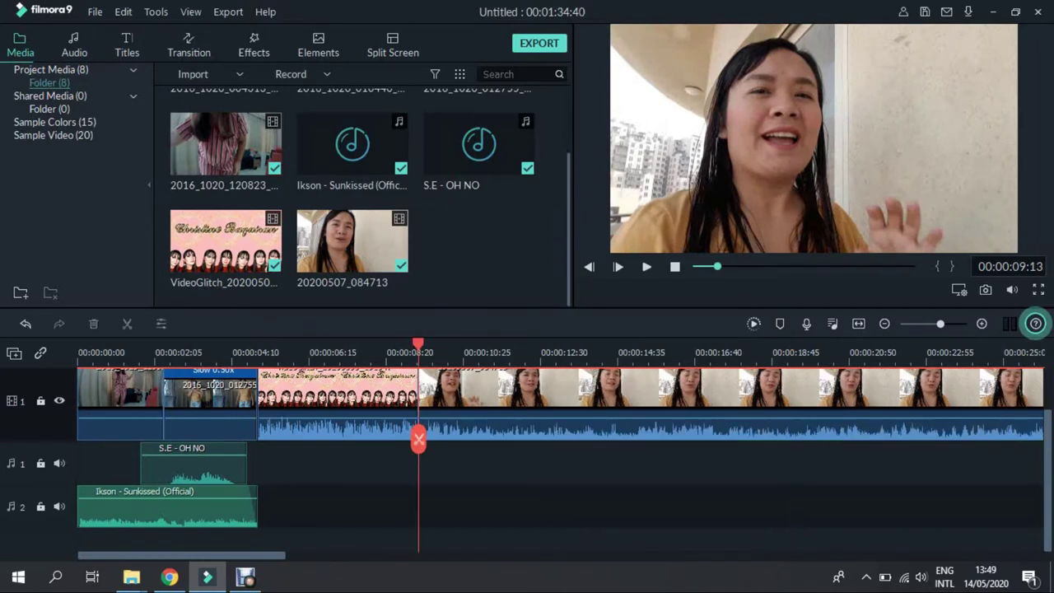
Step: Play the cut between the VideoGlitch and 20200507_084713 clips from 00:00:08:57 and return the playhead to 00:00:09:10
drag(418, 438, 409, 438)
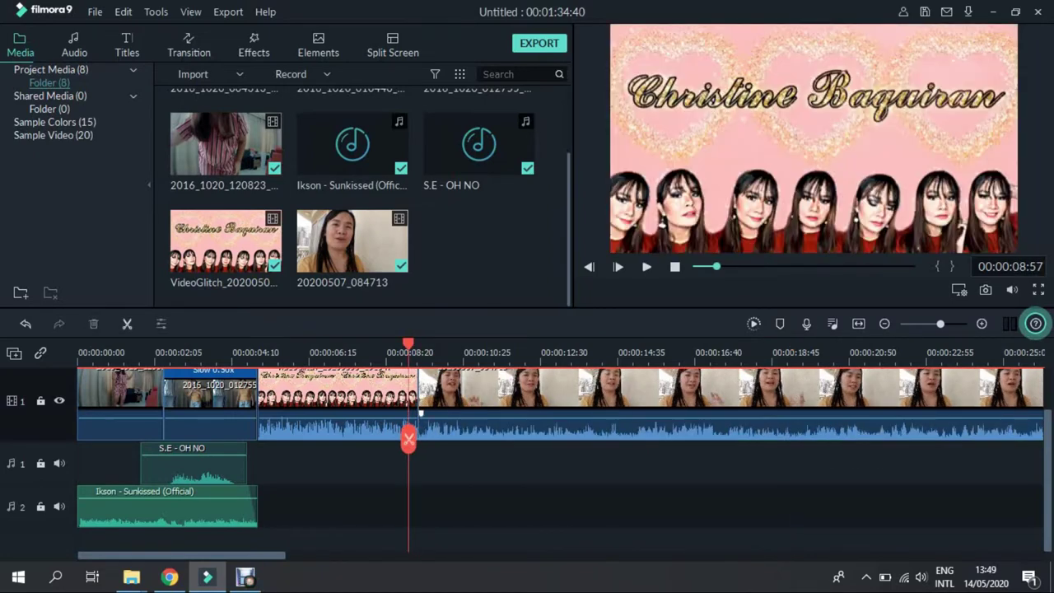
click(647, 266)
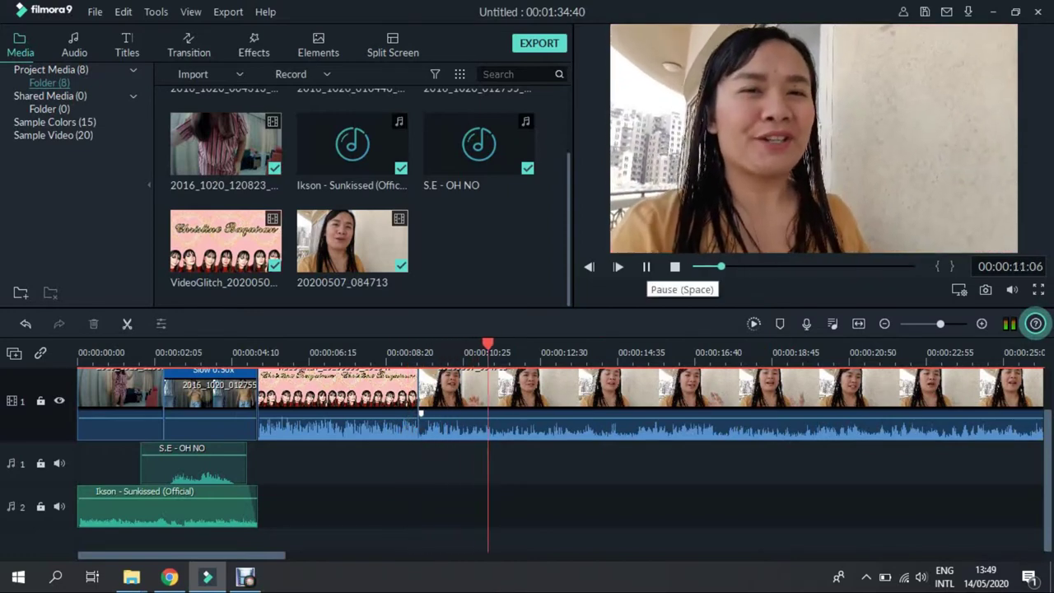
click(647, 266)
drag(491, 344, 417, 343)
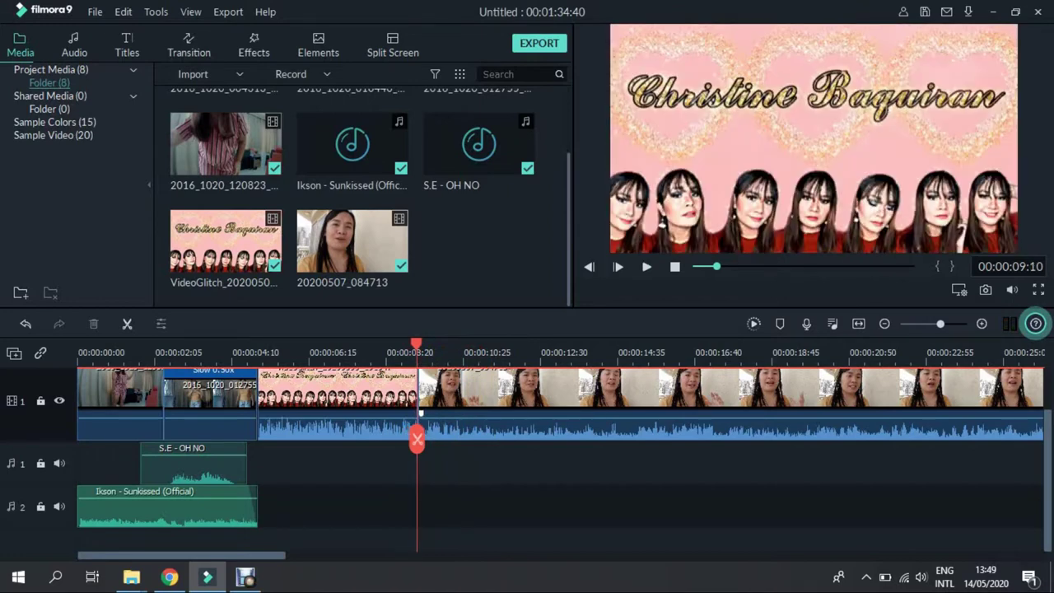
Step: Add the Linear 2 transition between the VideoGlitch clip and the 20200507_084713 clip
click(189, 45)
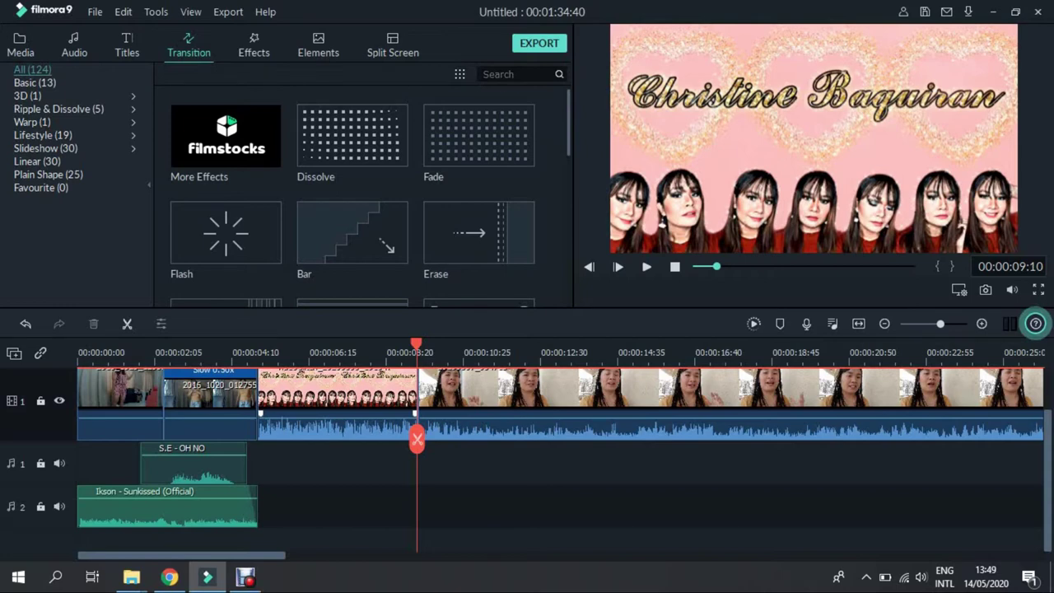
scroll(353, 198, down, 2)
click(458, 402)
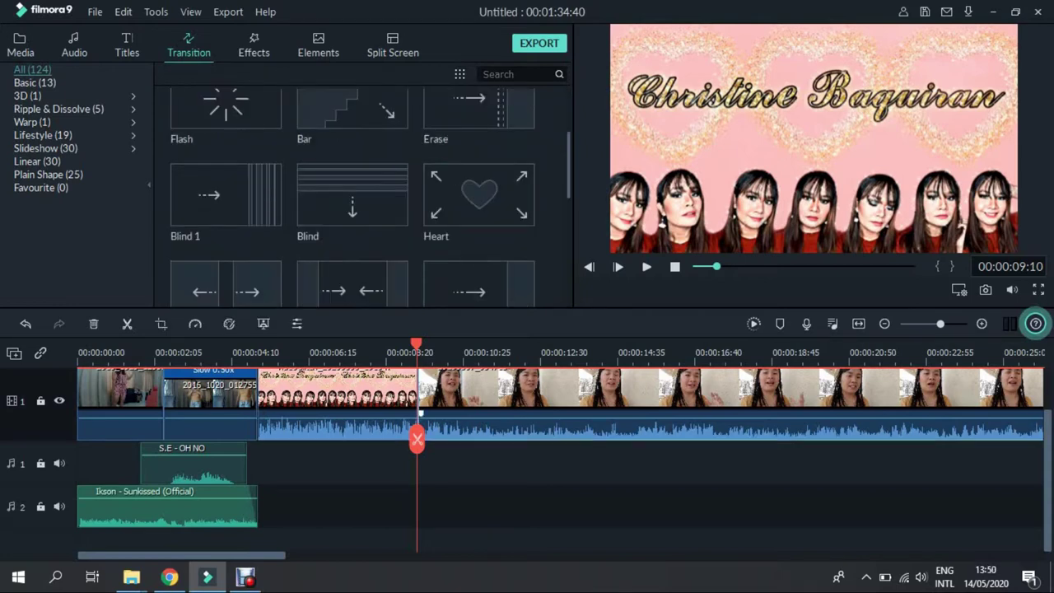
click(433, 353)
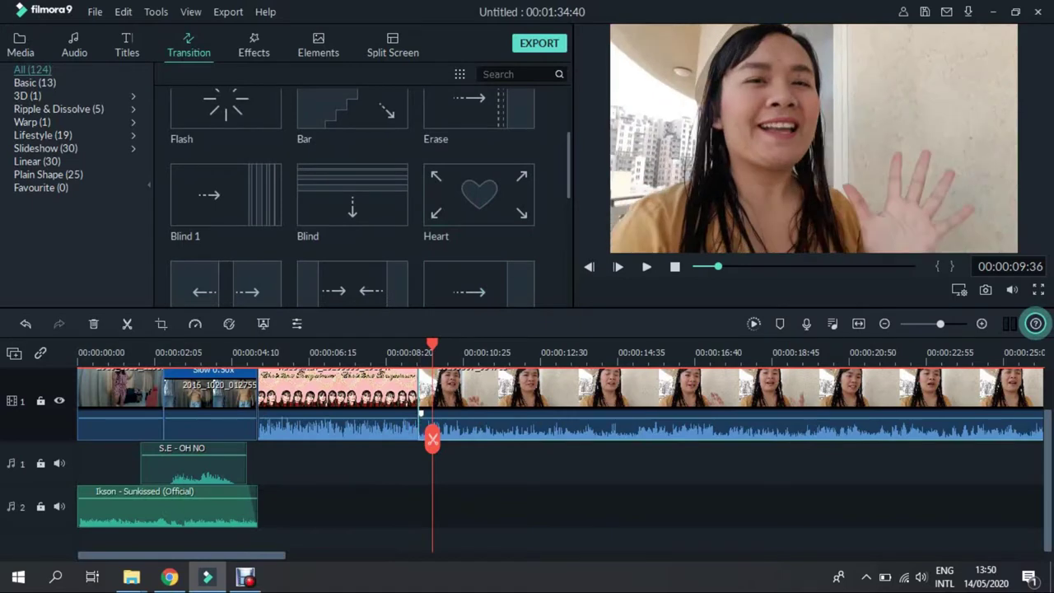
scroll(352, 197, down, 10)
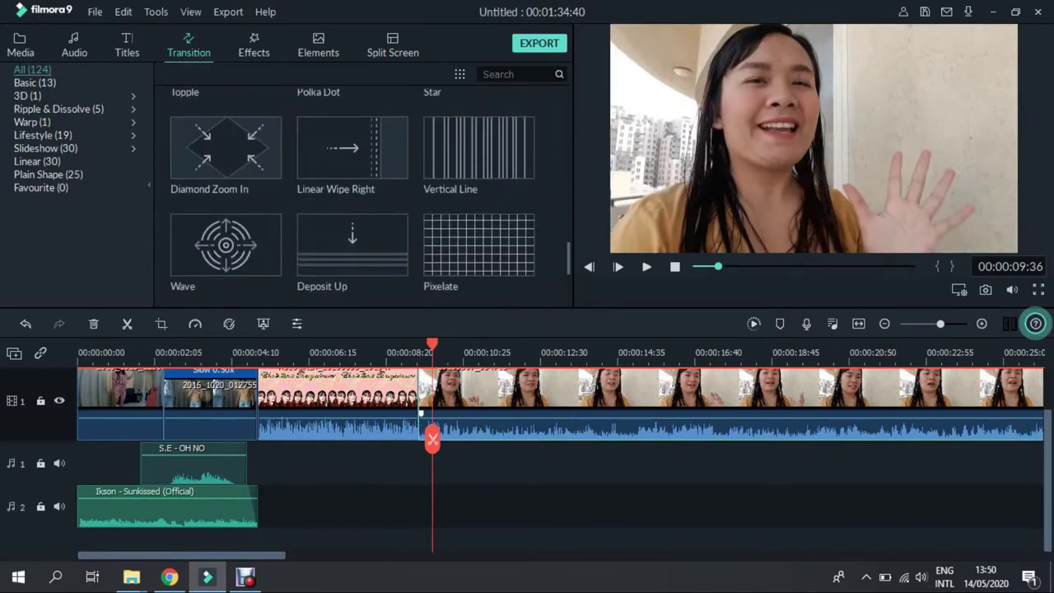
scroll(352, 198, down, 5)
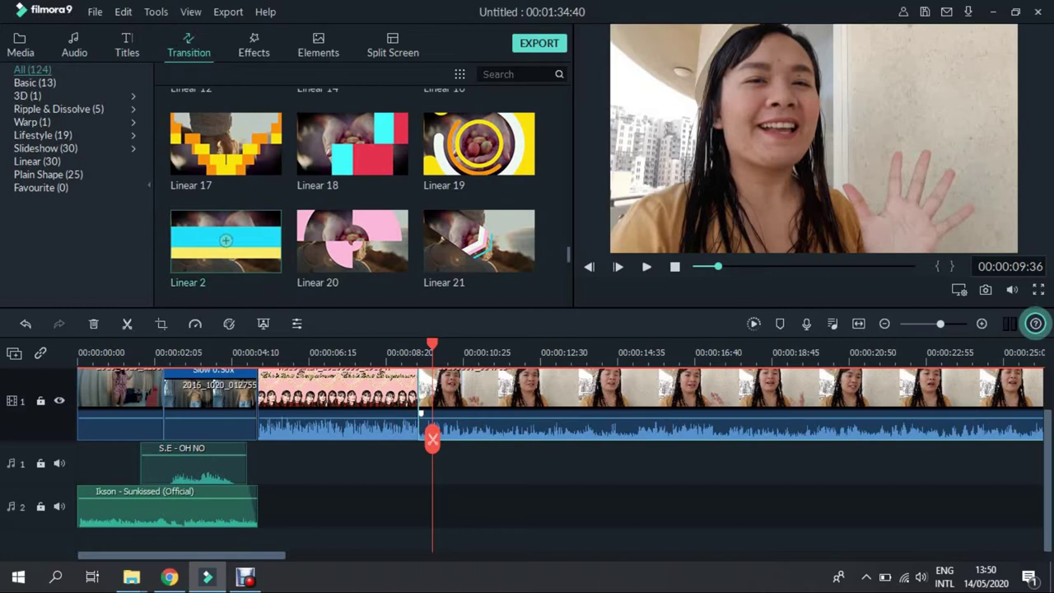
click(226, 240)
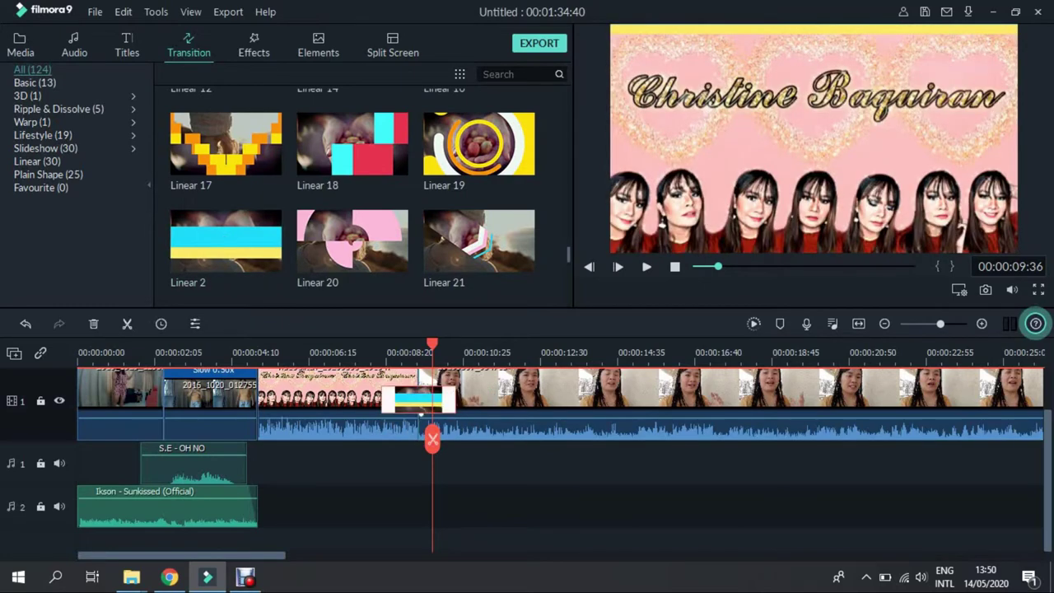
Step: Set the duration of the Linear 2 transition to 00:00:00:25
double_click(419, 400)
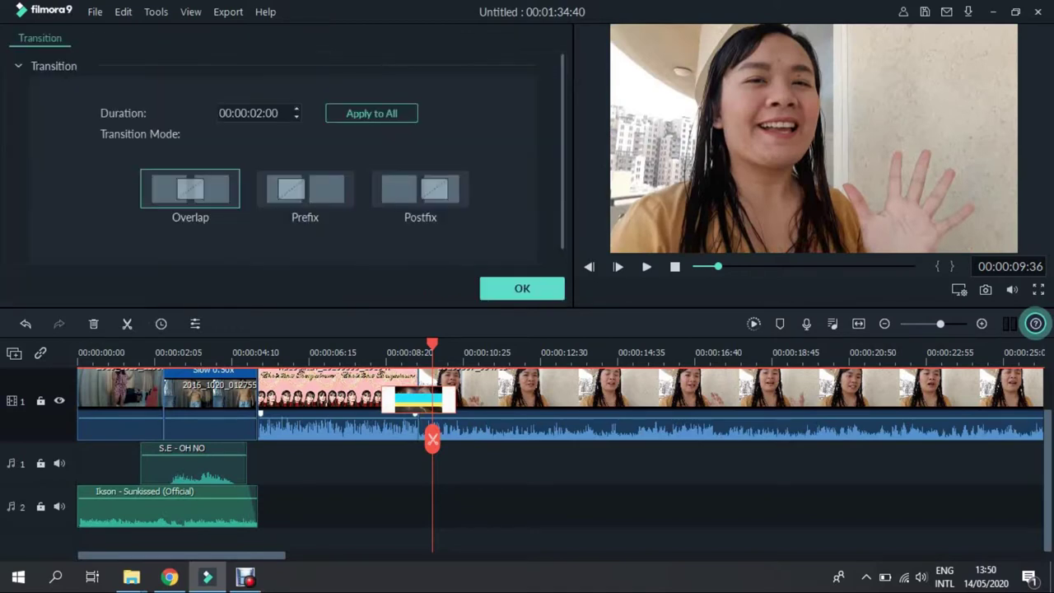
click(254, 114)
click(259, 114)
text(025)
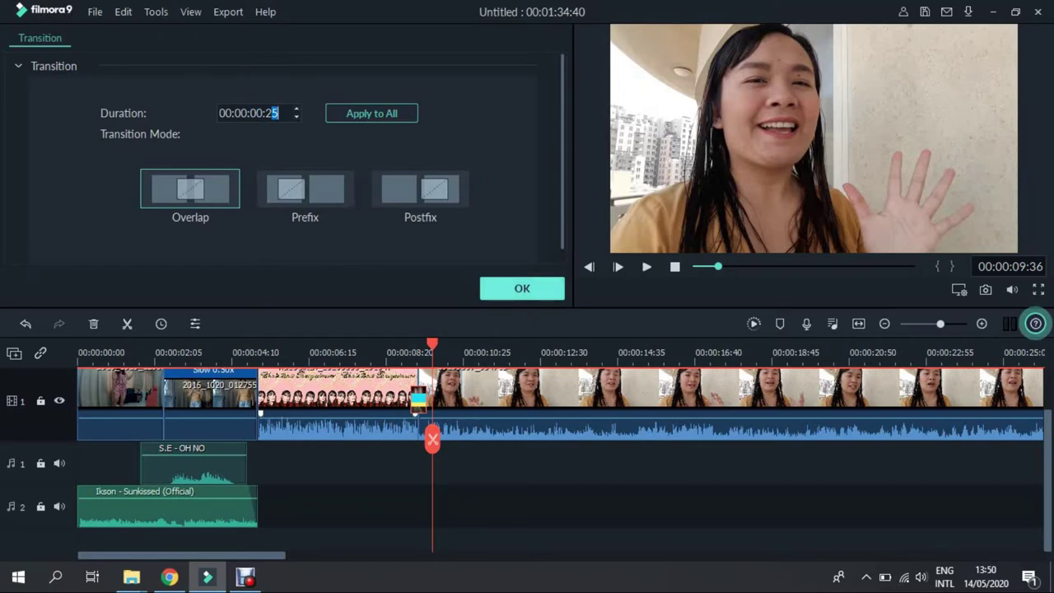
click(522, 289)
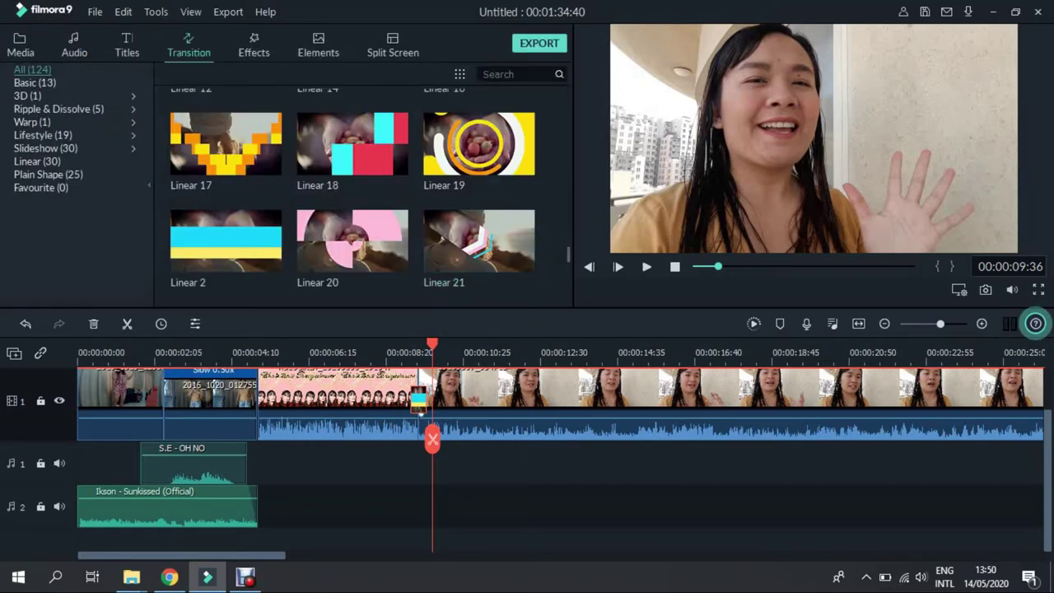
Step: Move the playhead to 00:00:08:51, just before the transition, and import the S.E -WHOOSH sound from the MUSIC folder
drag(433, 345, 405, 344)
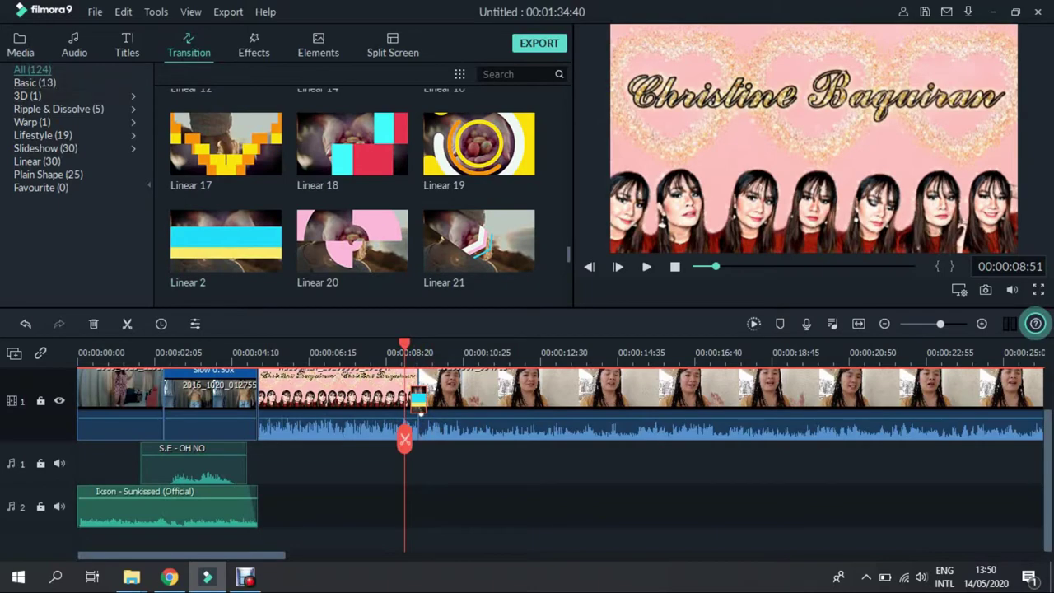
key(ctrl+i)
double_click(268, 122)
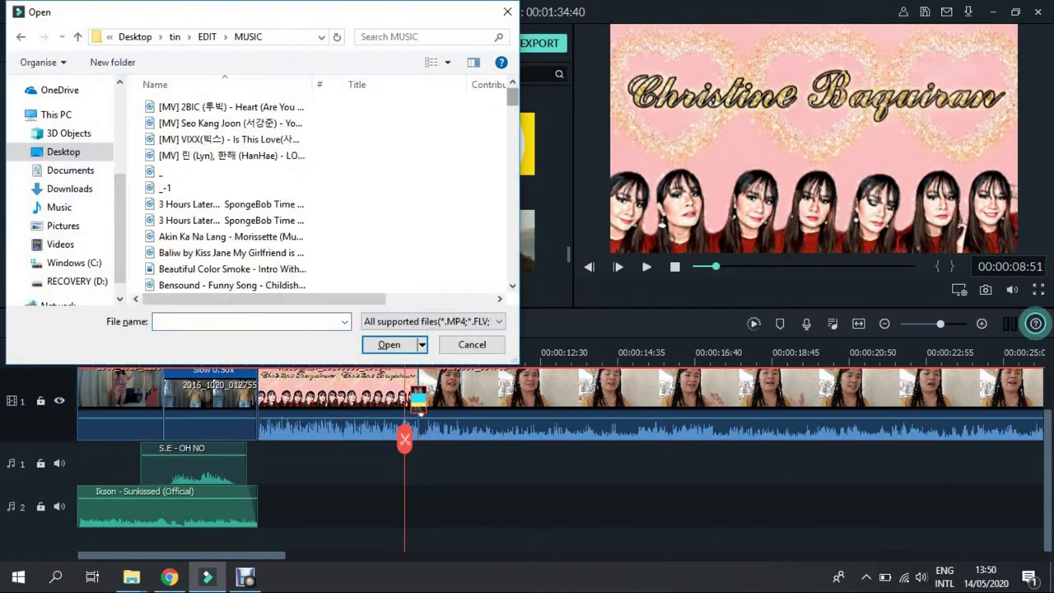
scroll(329, 198, down, 20)
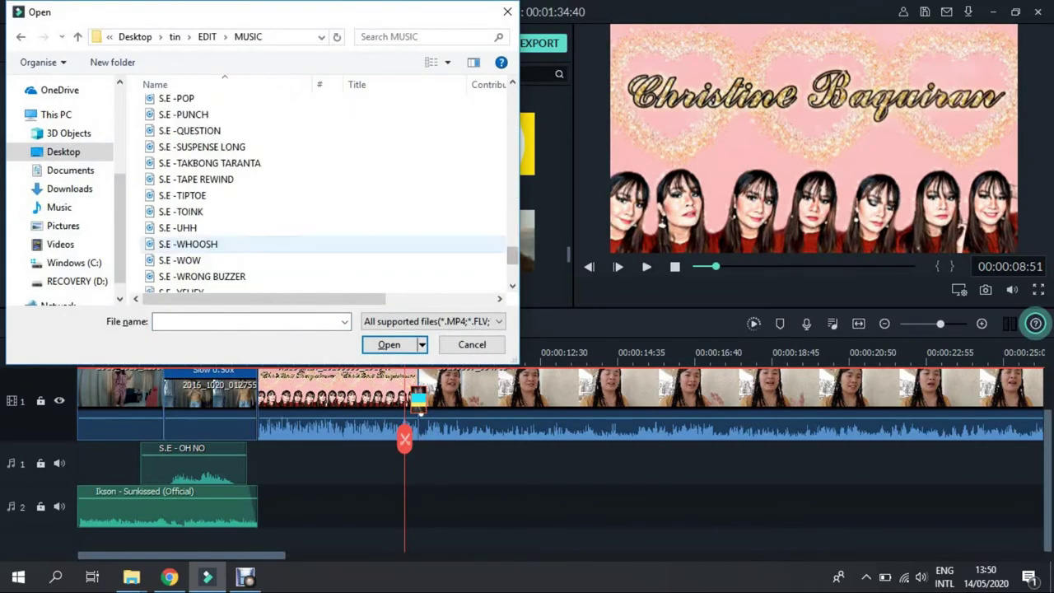
double_click(188, 243)
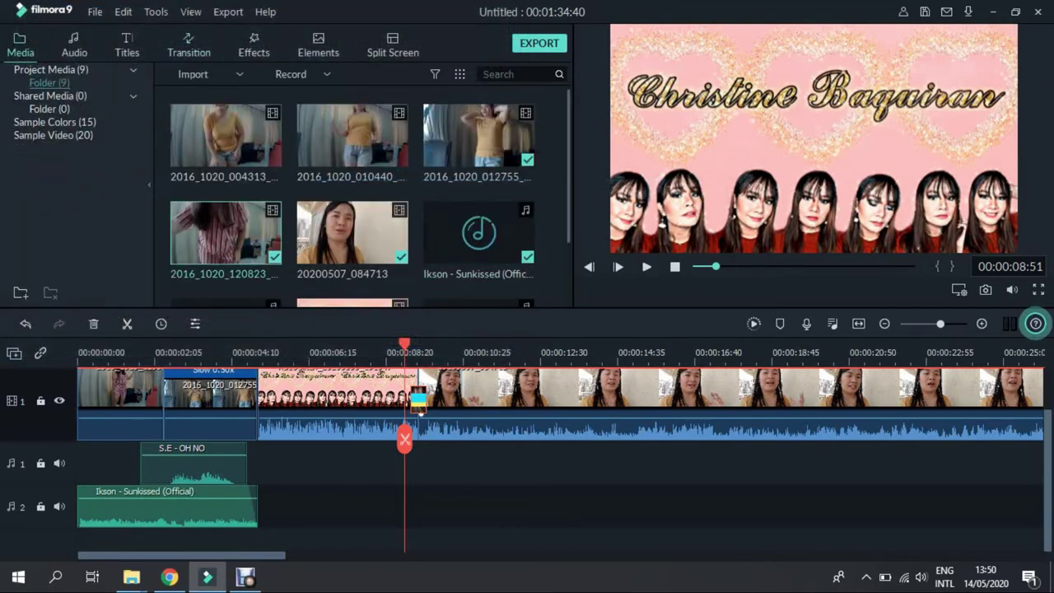
Step: Place S.E -WHOOSH on audio track 1 at 00:00:08:51 under the transition and play that section
scroll(370, 198, down, 2)
drag(480, 246, 390, 439)
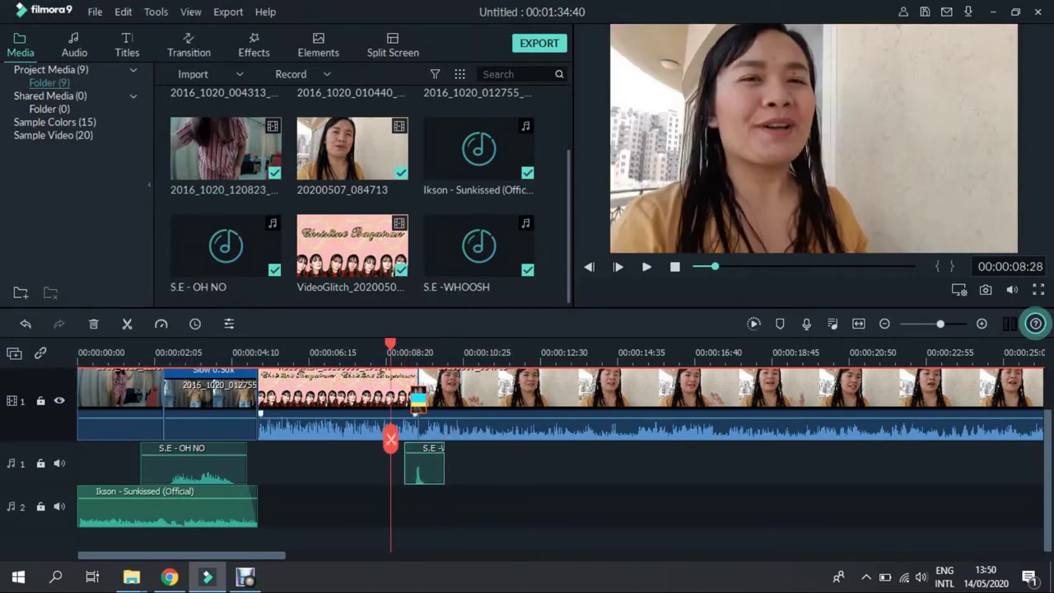
click(647, 266)
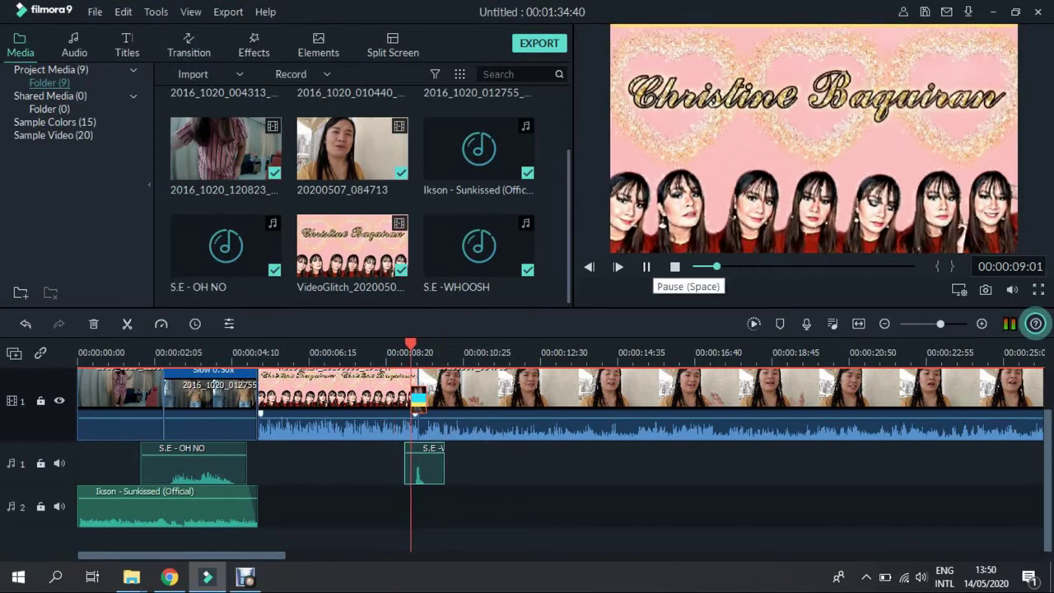
Step: Split the 20200507_084713 clip at about 00:00:15:00 and delete everything after the cut
click(631, 439)
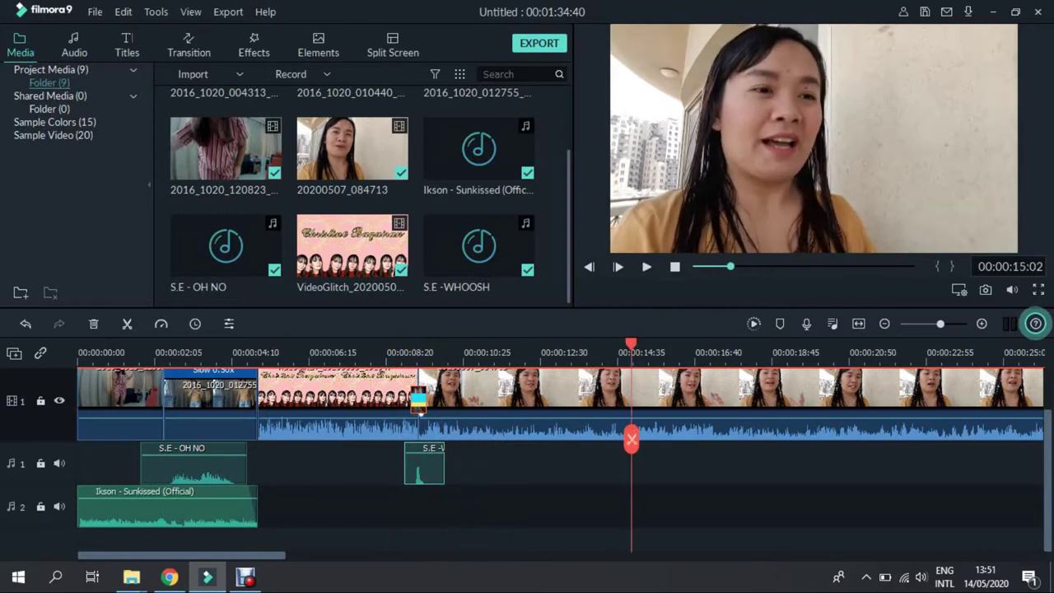
click(631, 439)
key(Delete)
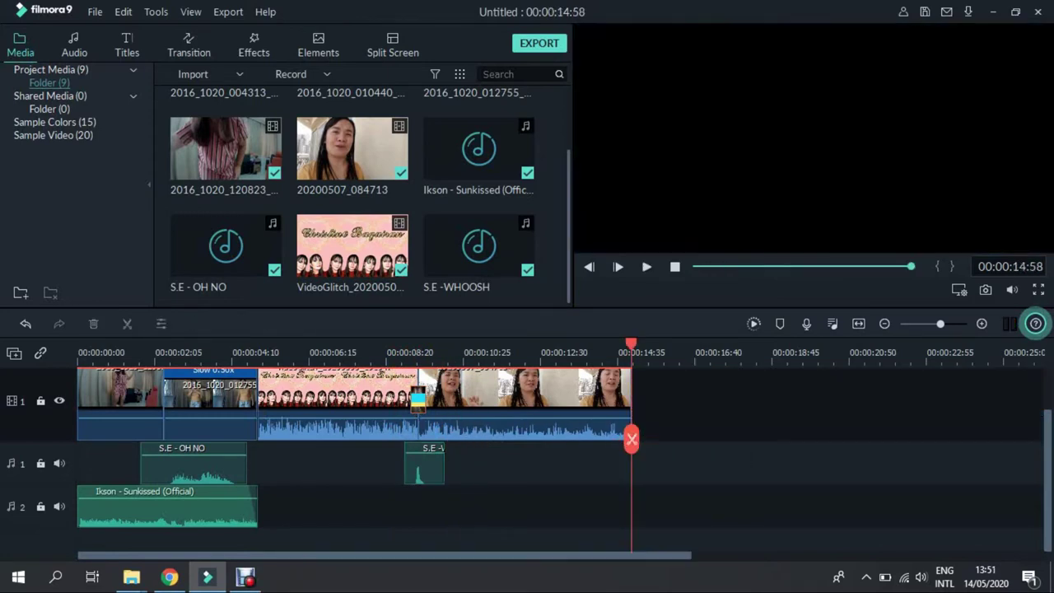
Step: Import the 20200507_145912 and 20200507_150143 clips from the EDIT folder and place 20200507_150143 directly after 20200507_084713 on video track 1
drag(486, 555, 508, 555)
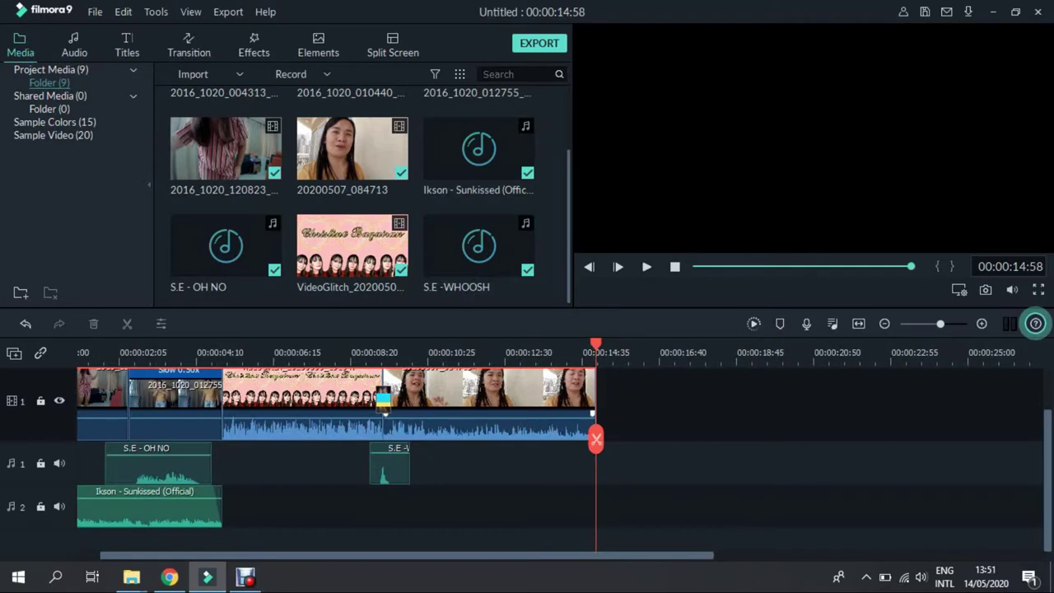
key(ctrl+i)
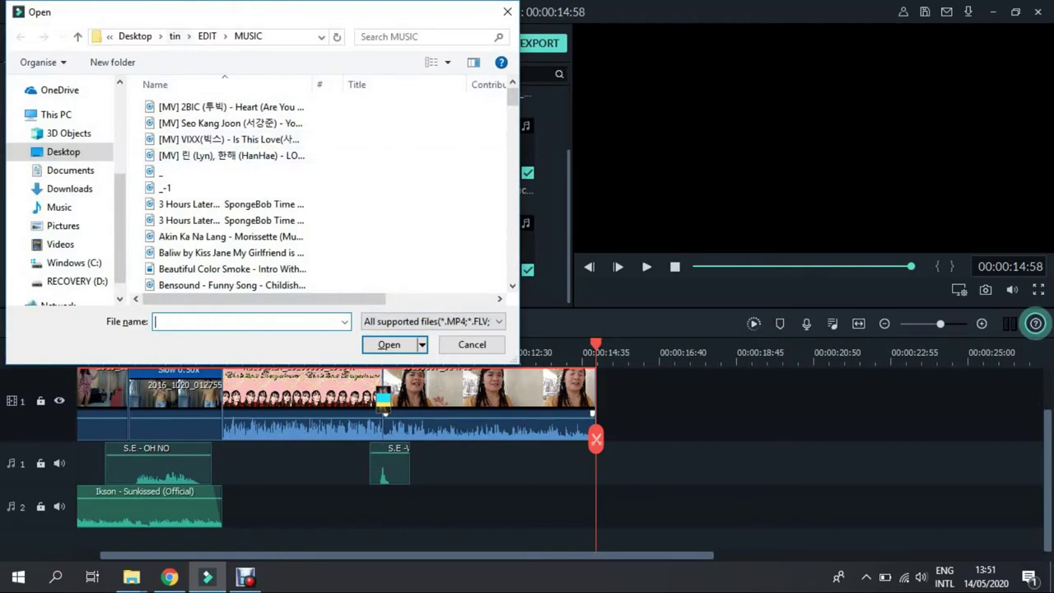
click(175, 36)
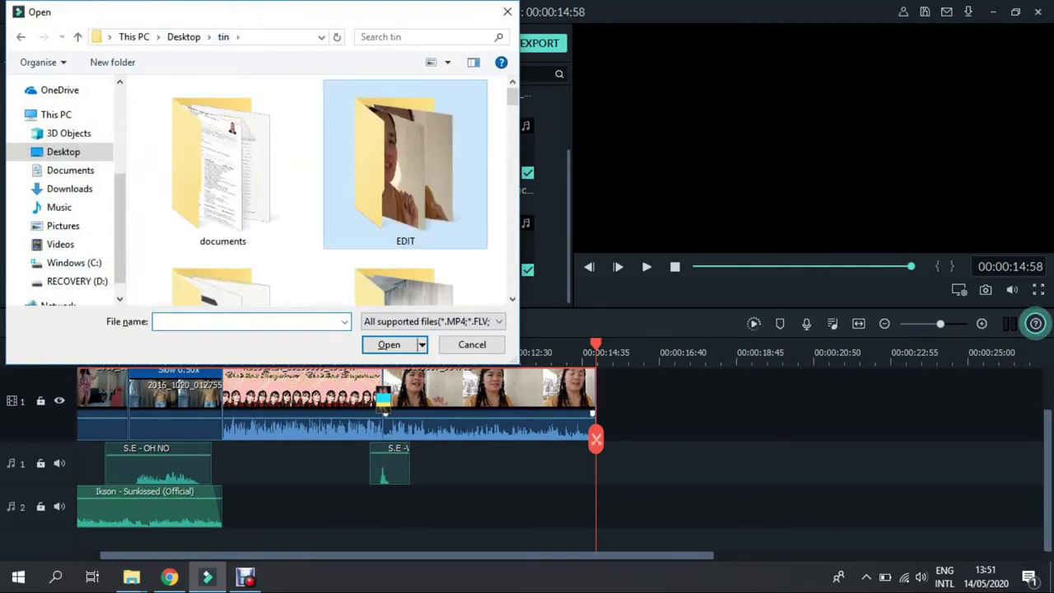
double_click(405, 164)
scroll(329, 190, down, 1)
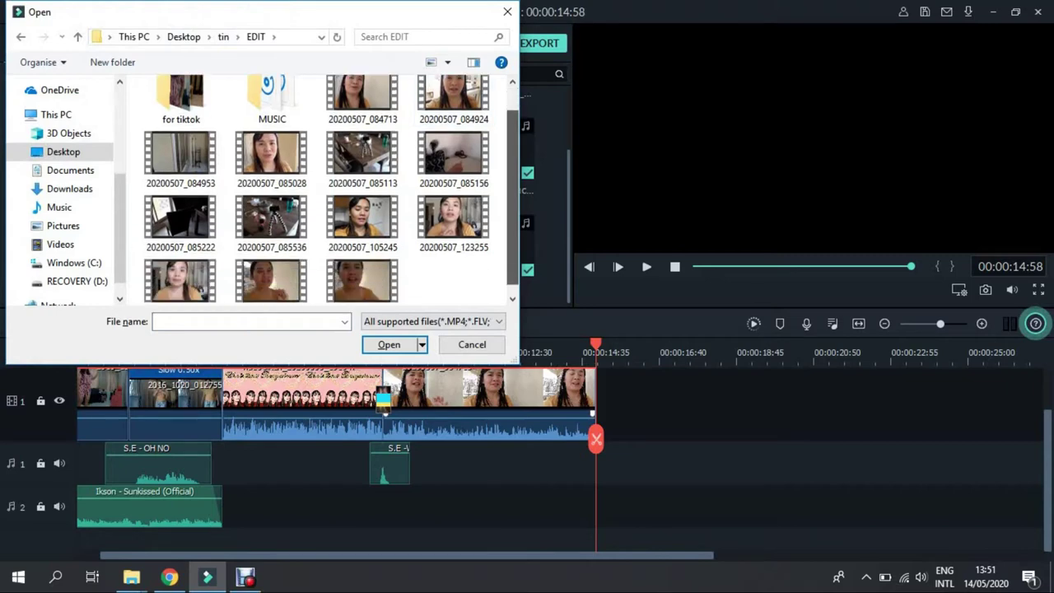
drag(513, 198, 512, 211)
double_click(272, 272)
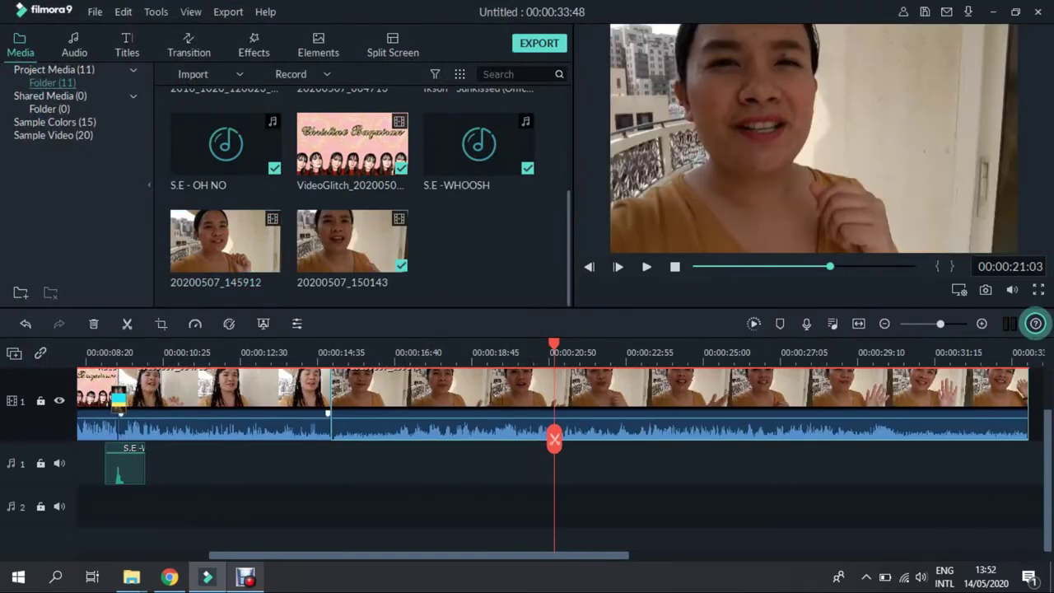
Step: Try to apply the Linear 19 transition to the 20200507_084713 clip, and undo it
double_click(264, 392)
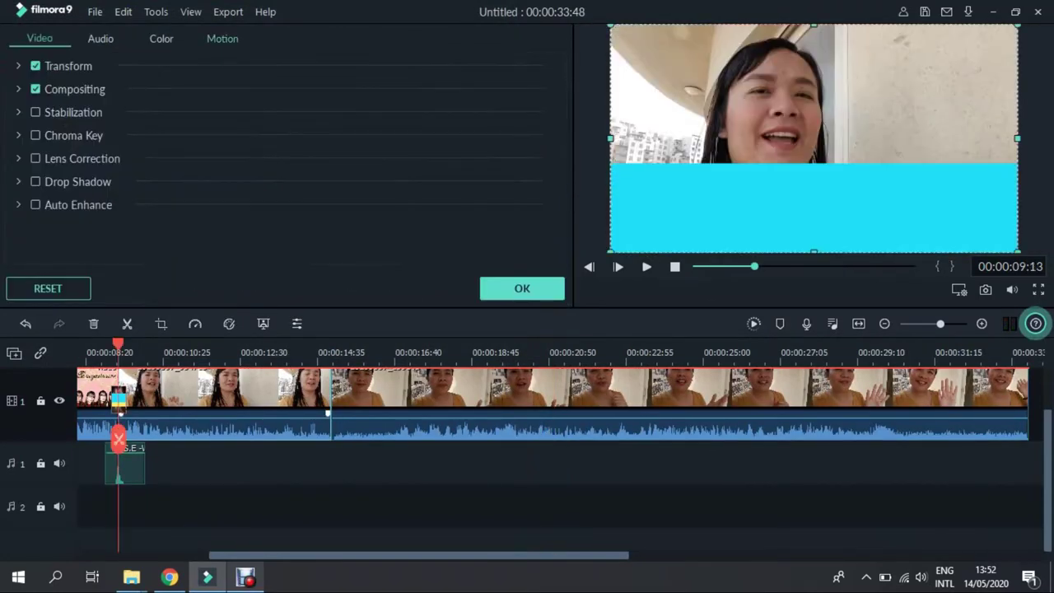
click(523, 288)
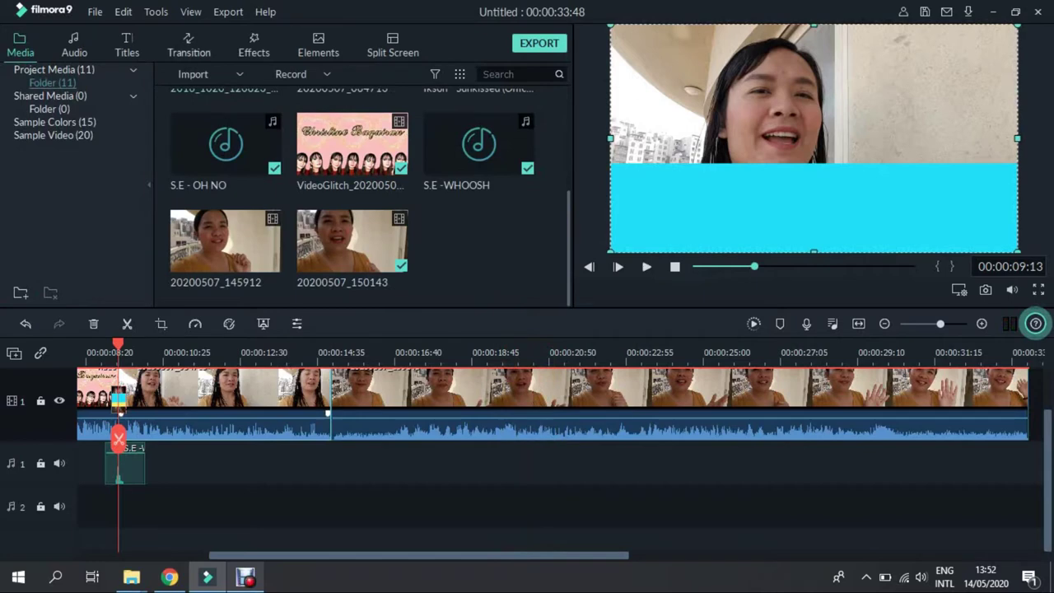
click(189, 45)
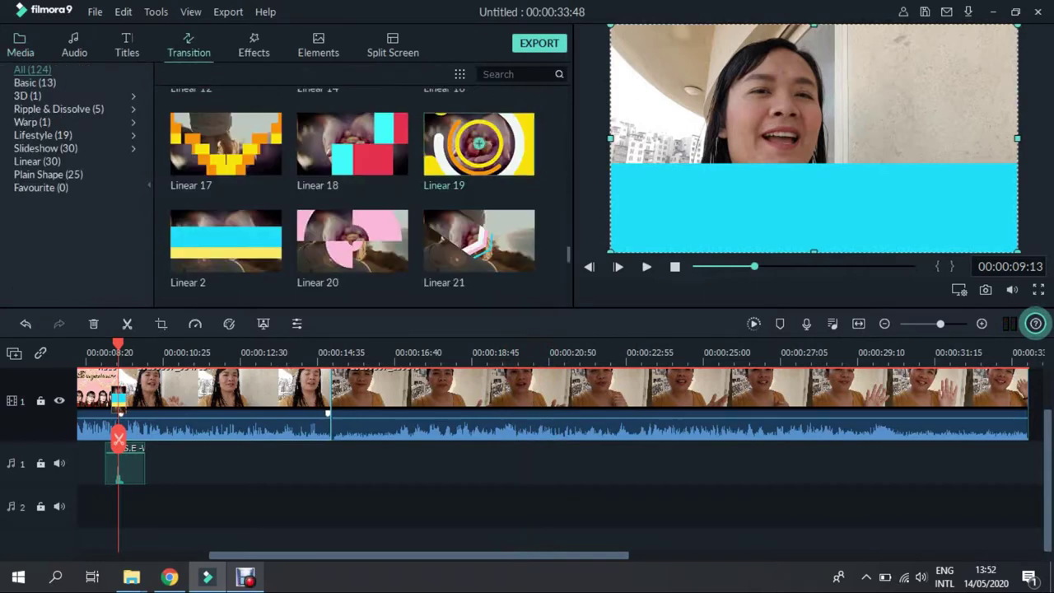
click(479, 143)
drag(301, 401, 328, 410)
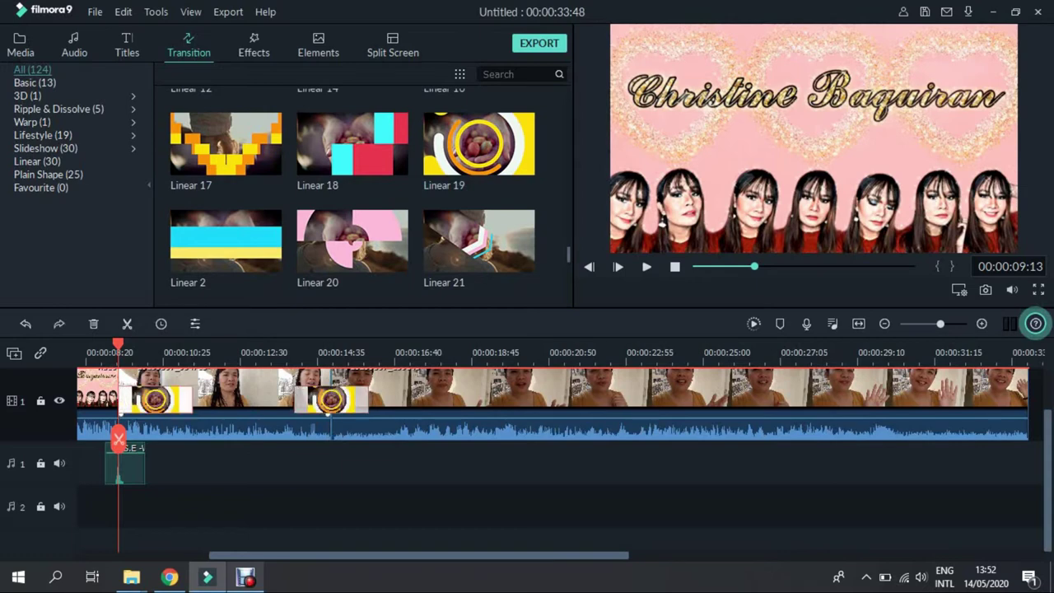
key(ctrl+z)
key(ctrl+z)
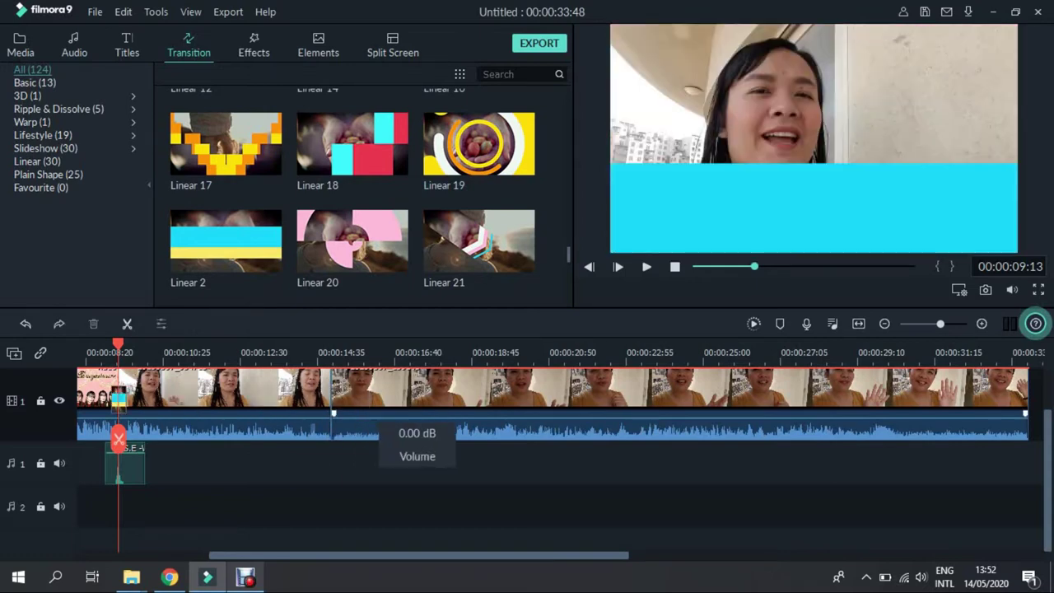
Step: Apply the Linear 19 transition to the 20200507_150143 clip and set the duration of the one at its start to 00:00:00:25
click(407, 427)
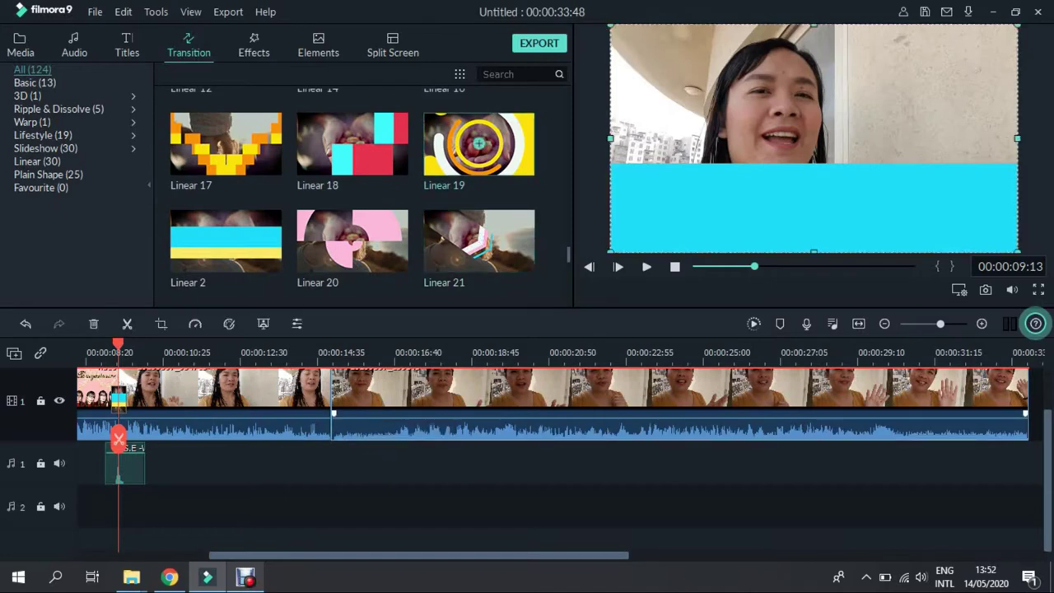
click(479, 144)
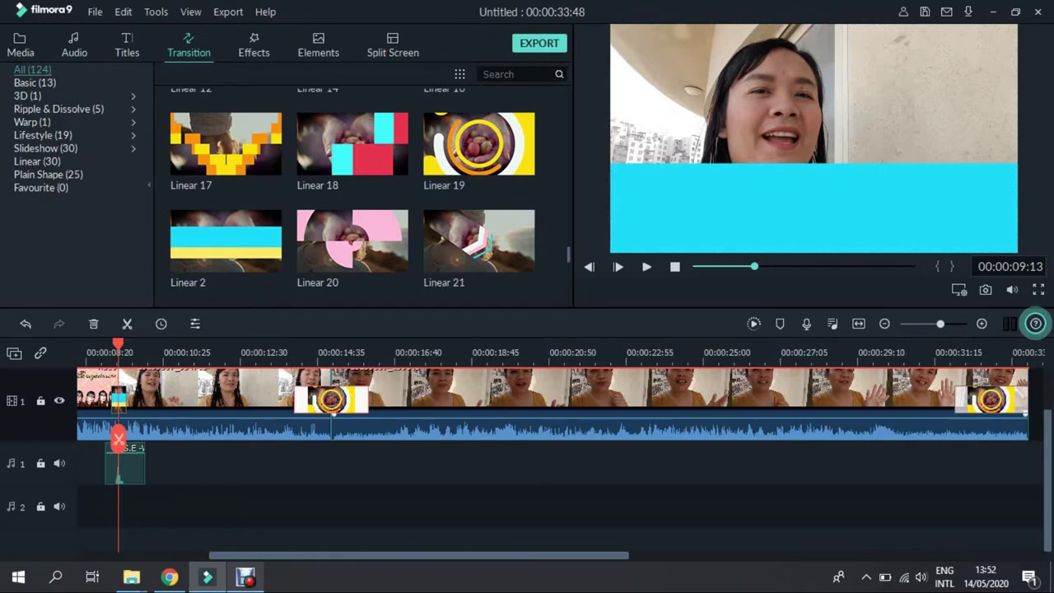
double_click(331, 401)
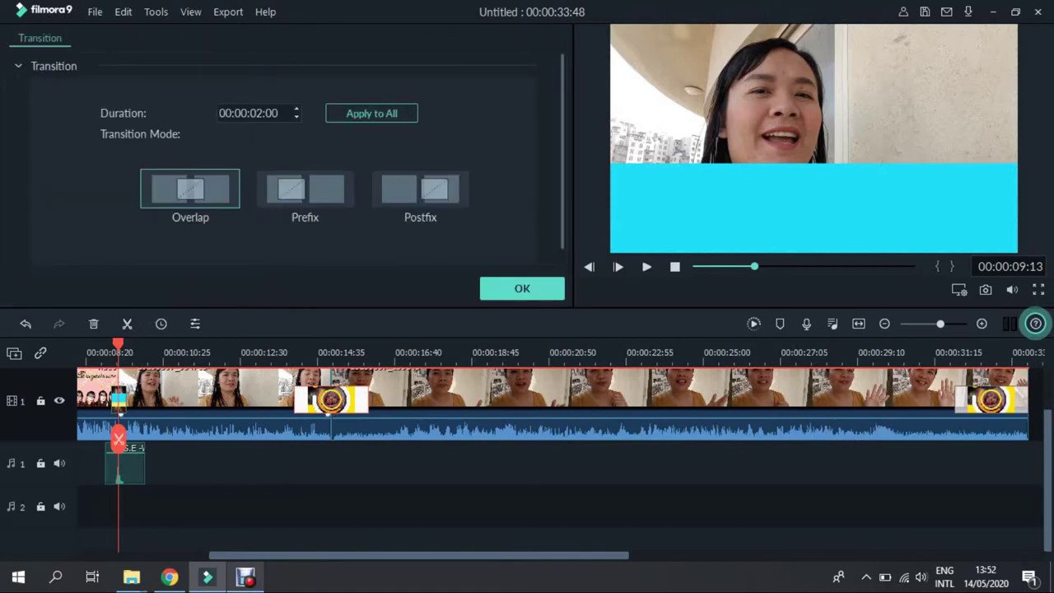
click(254, 114)
text(0025)
key(ctrl+a)
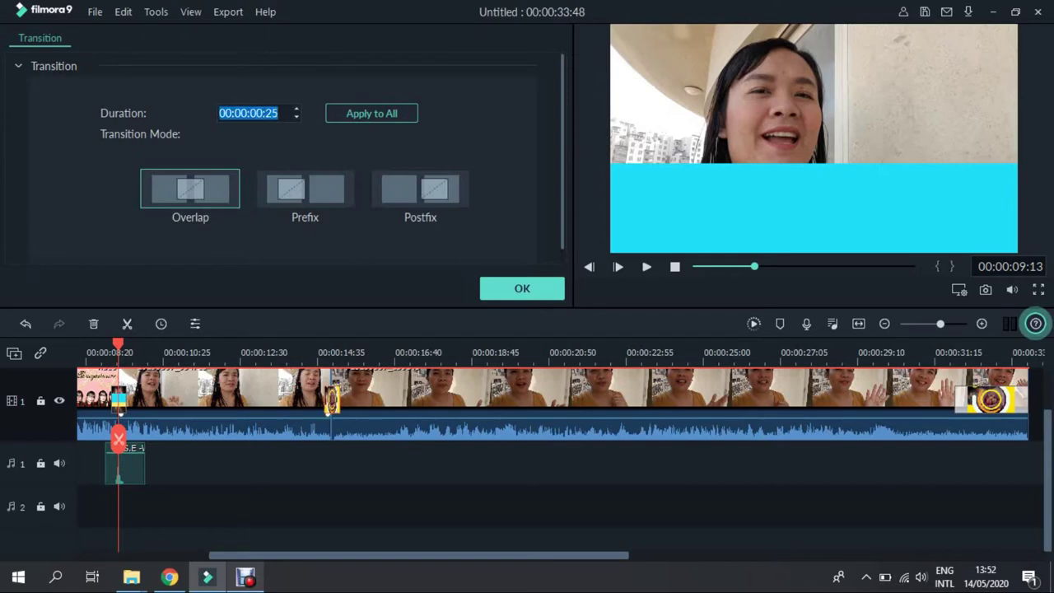
key(Return)
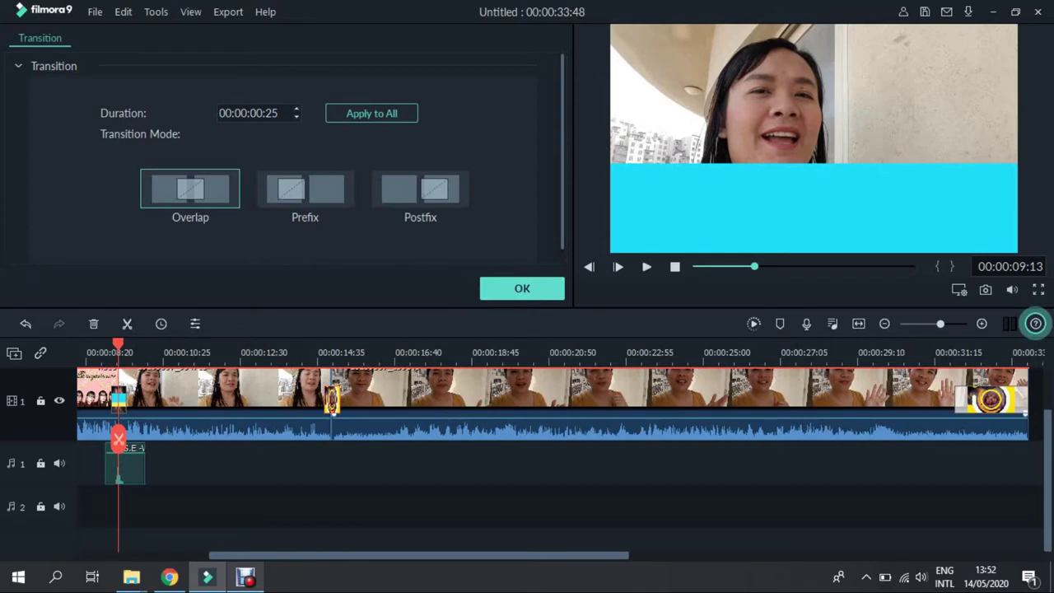
click(522, 288)
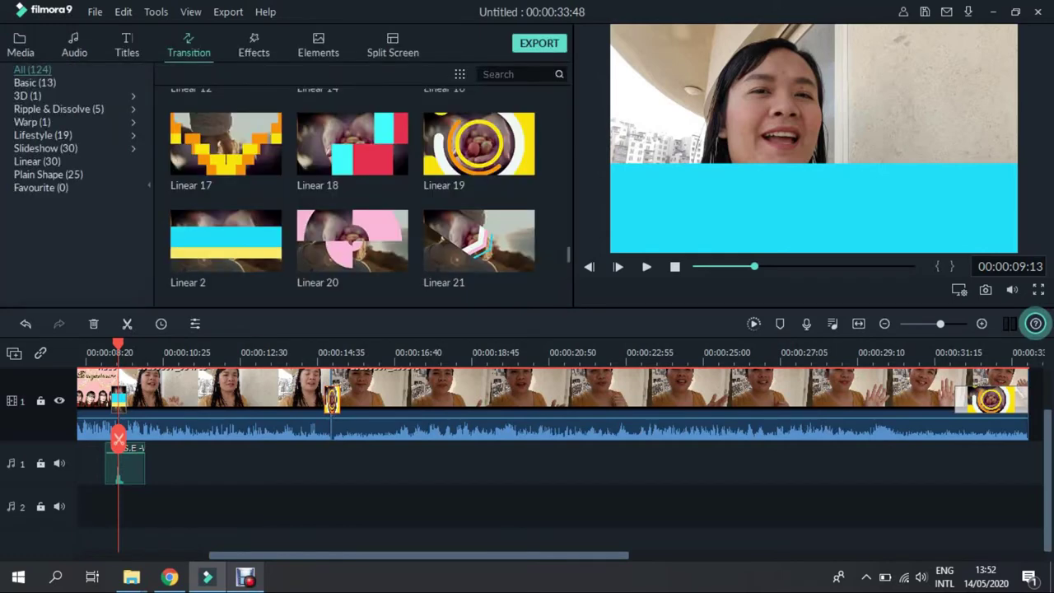
Step: Import the S.E -BOOMERANG sound from the MUSIC folder
key(ctrl+i)
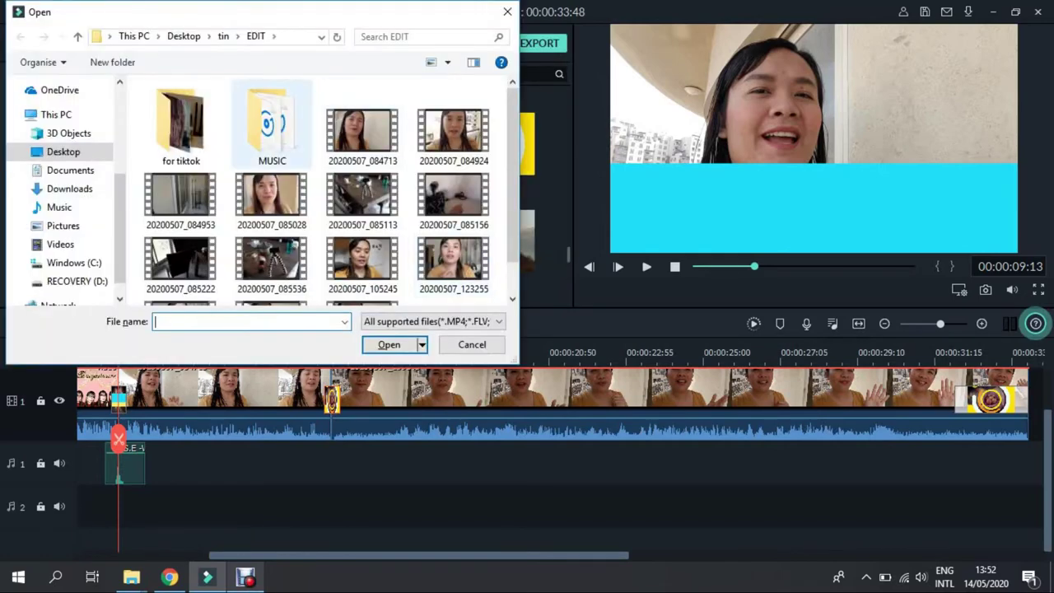
double_click(273, 123)
scroll(330, 189, down, 10)
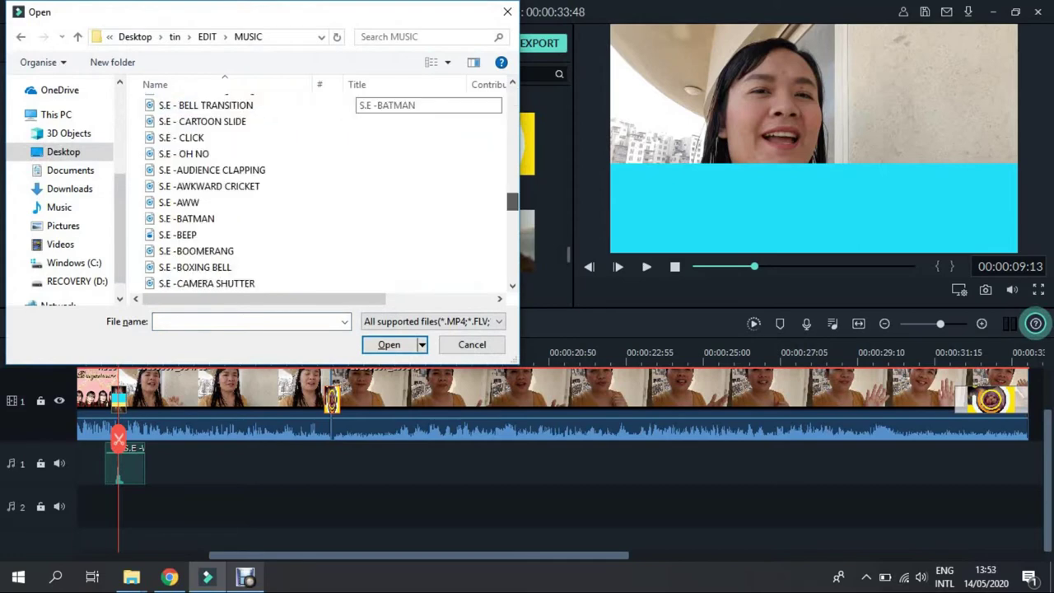
click(196, 251)
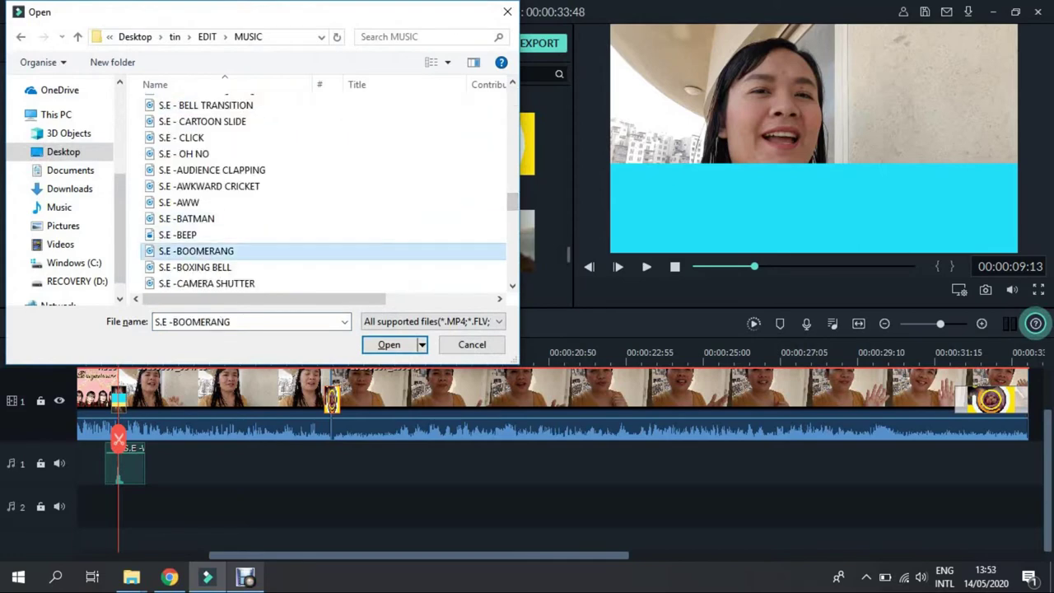
key(Return)
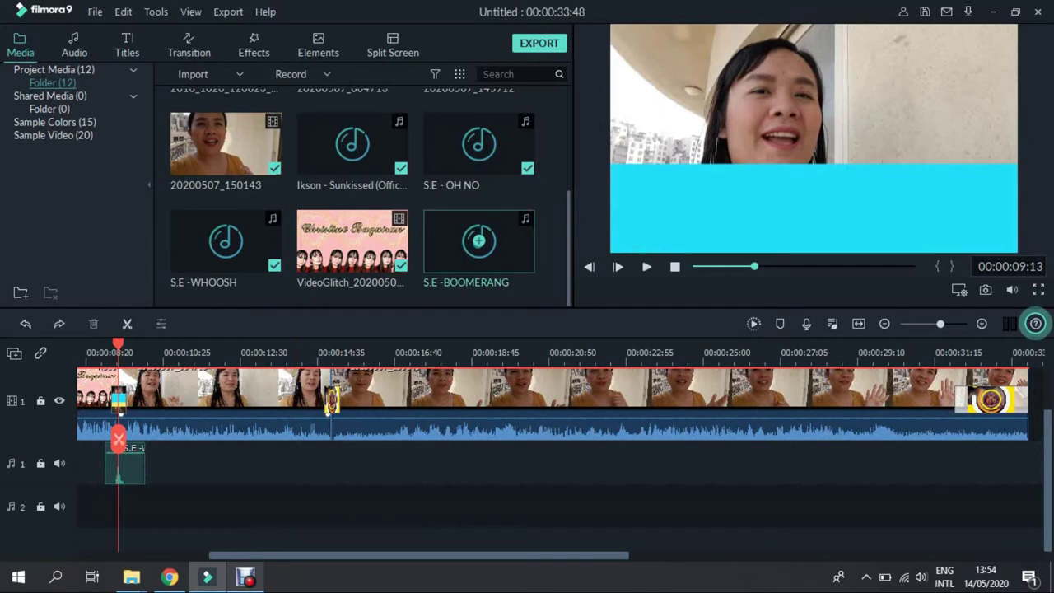
Step: Lock video track 1 and audio track 1, and add S.E -BOOMERANG to audio track 2 at 00:00:09:13
click(478, 240)
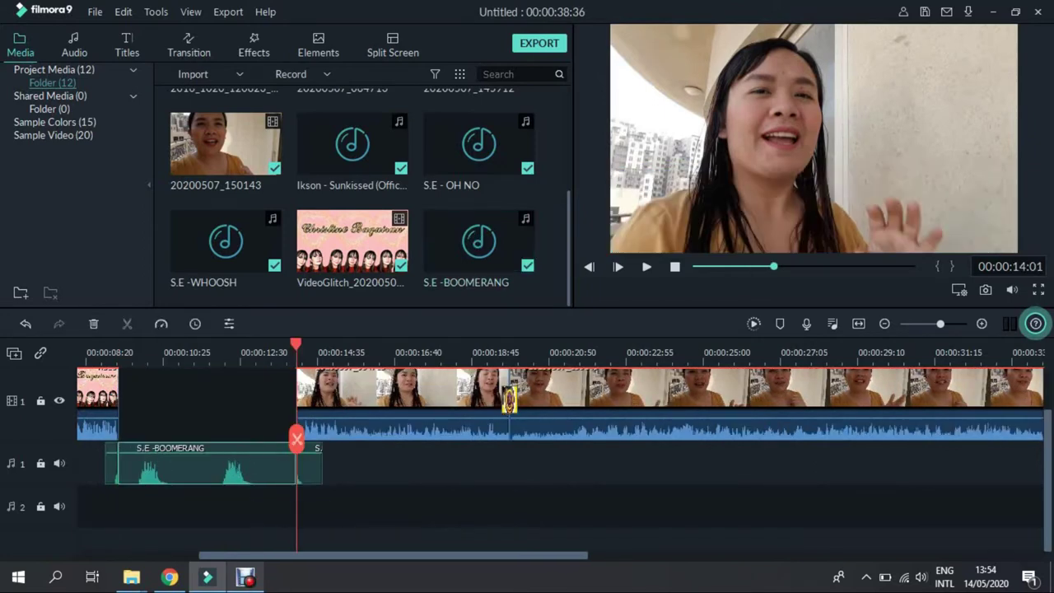
key(ctrl+z)
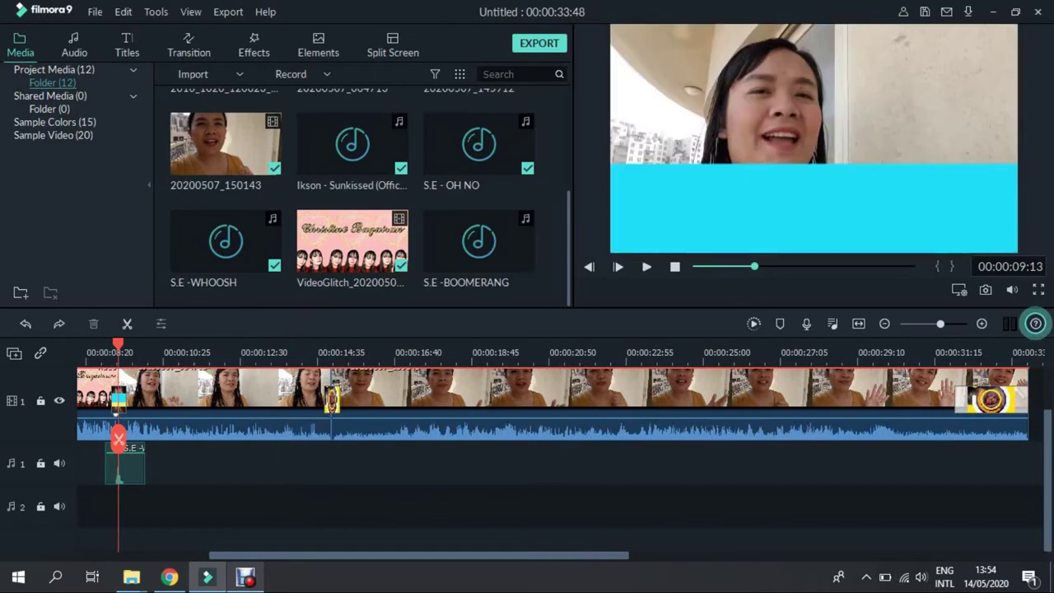
click(41, 401)
click(41, 463)
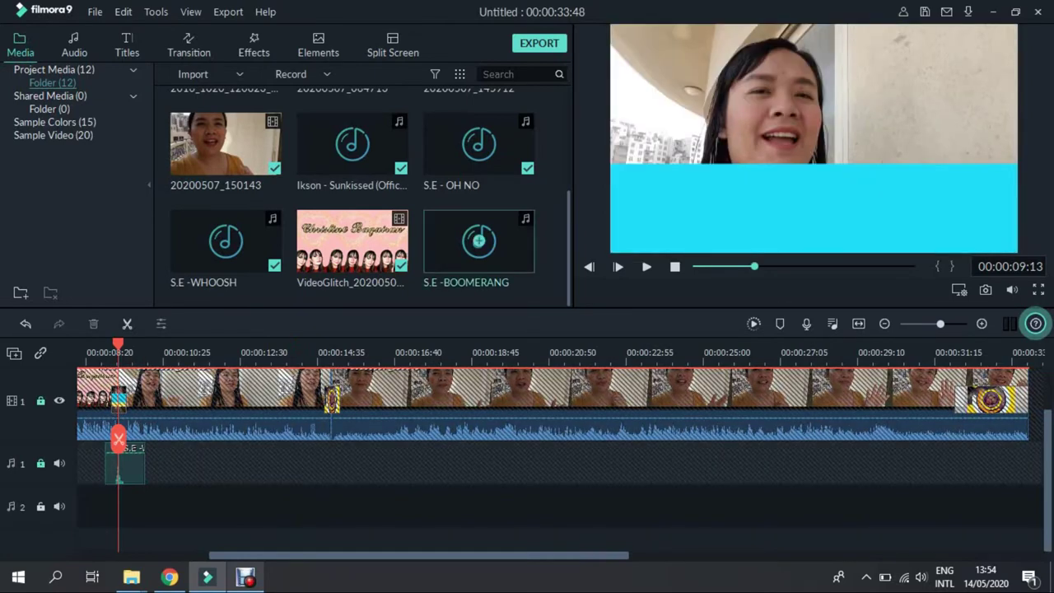
click(478, 240)
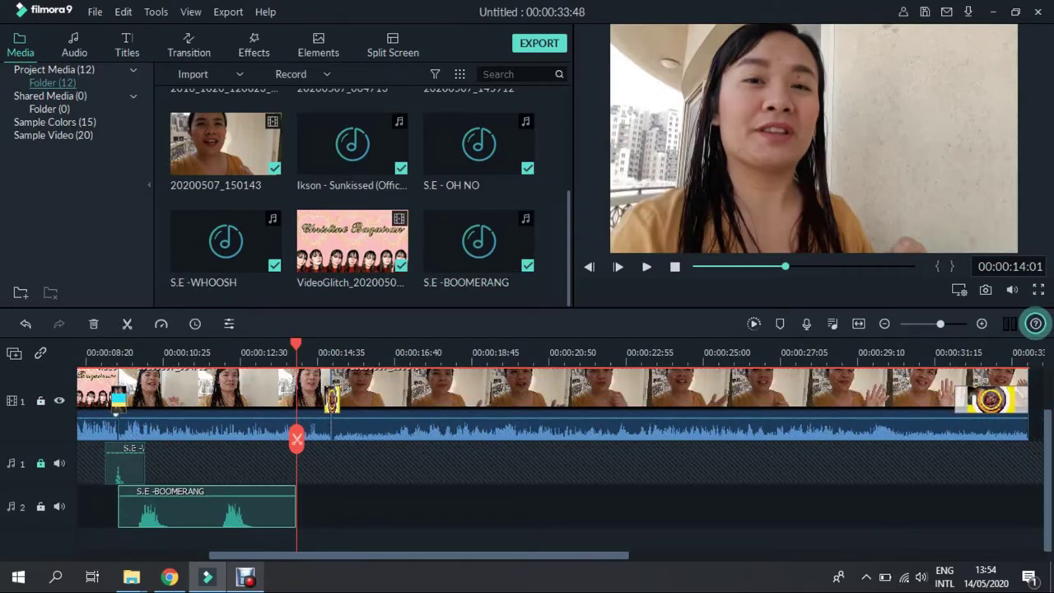
Step: Unlock audio track 1, move S.E -BOOMERANG to 00:00:14:01 under the transition, trim it to its first burst, and play that section
click(41, 464)
drag(201, 511, 388, 507)
drag(473, 507, 352, 509)
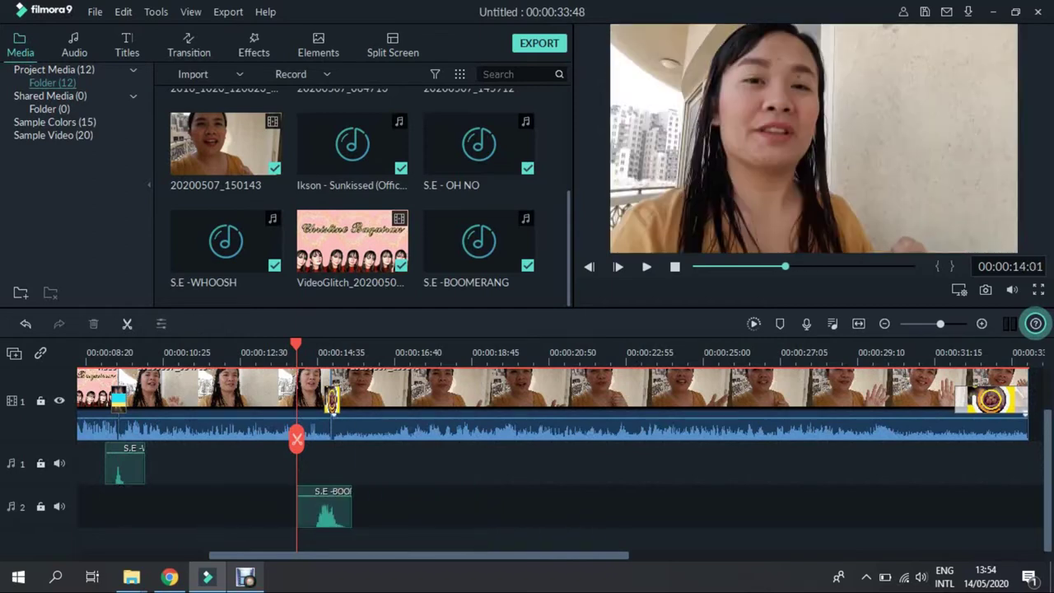
click(647, 266)
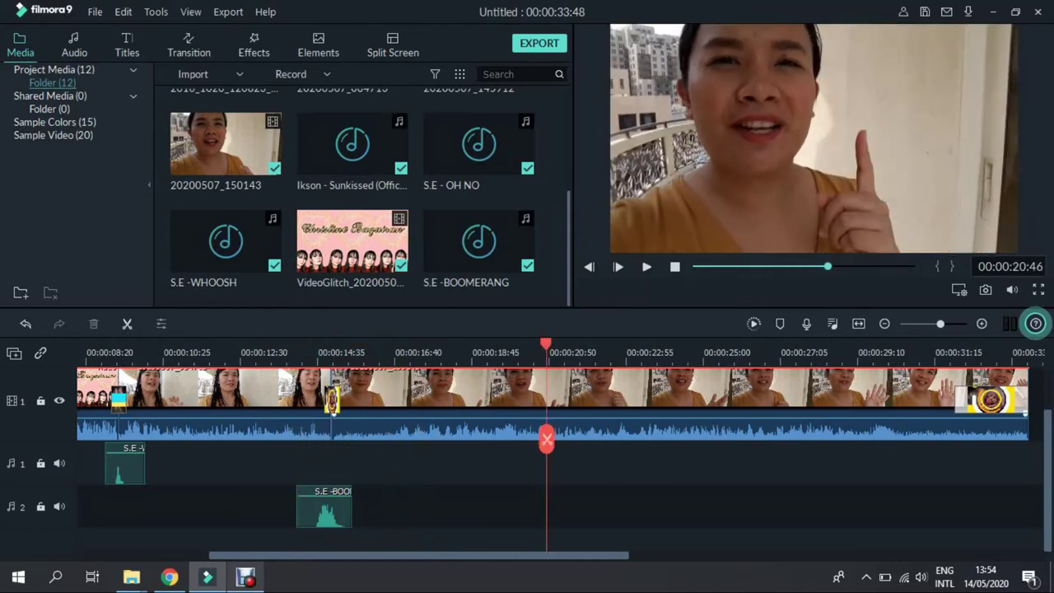
key(ctrl+i)
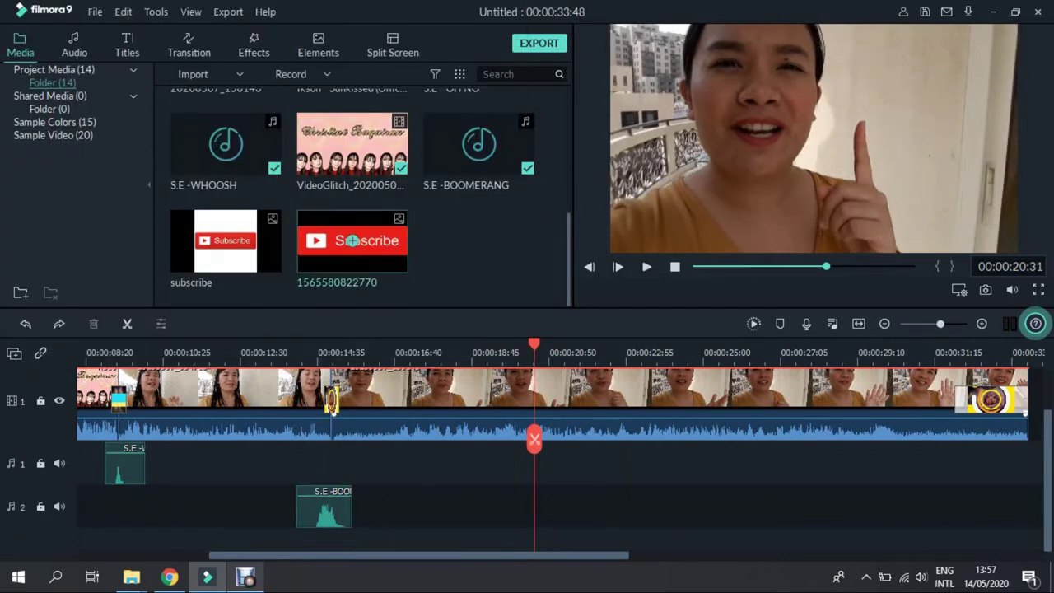
right_click(365, 243)
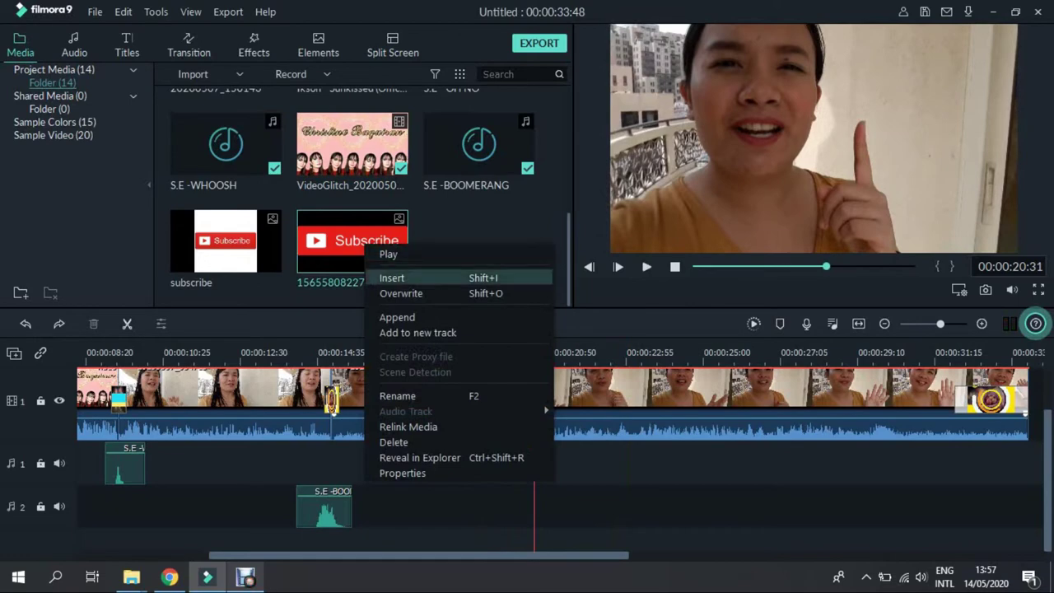
click(418, 332)
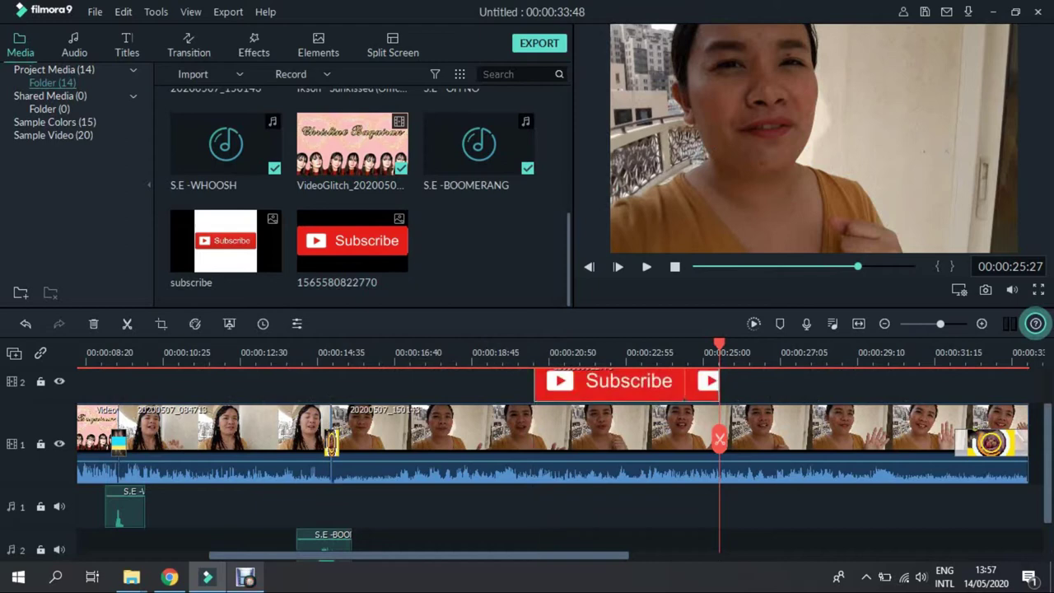
Step: Move the playhead to 00:00:21:32 and shrink the Subscribe image to a small button over the lower left of the video picture
drag(719, 343, 522, 344)
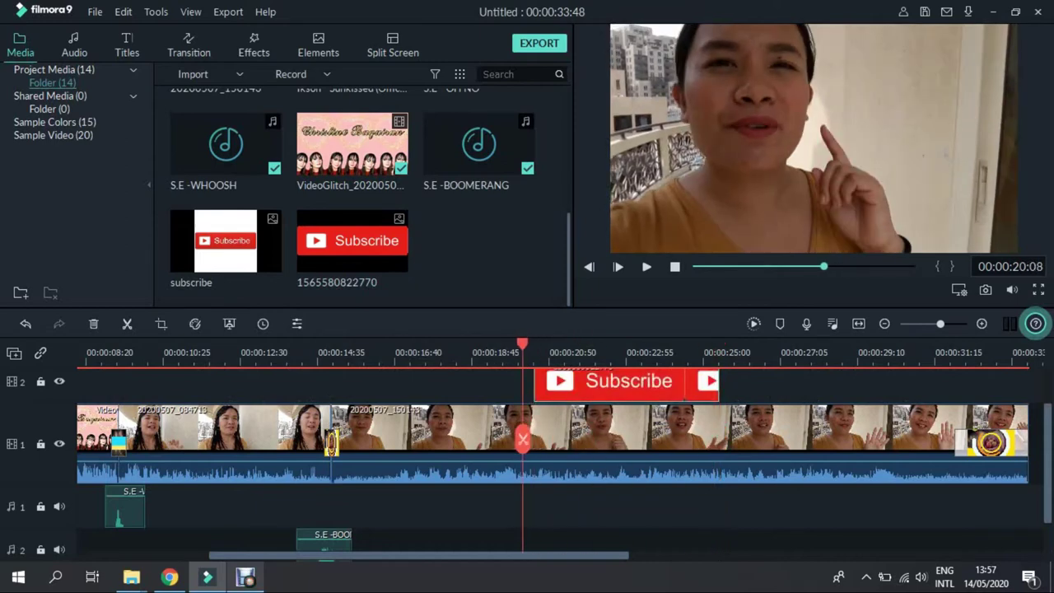
drag(522, 344, 574, 343)
click(814, 139)
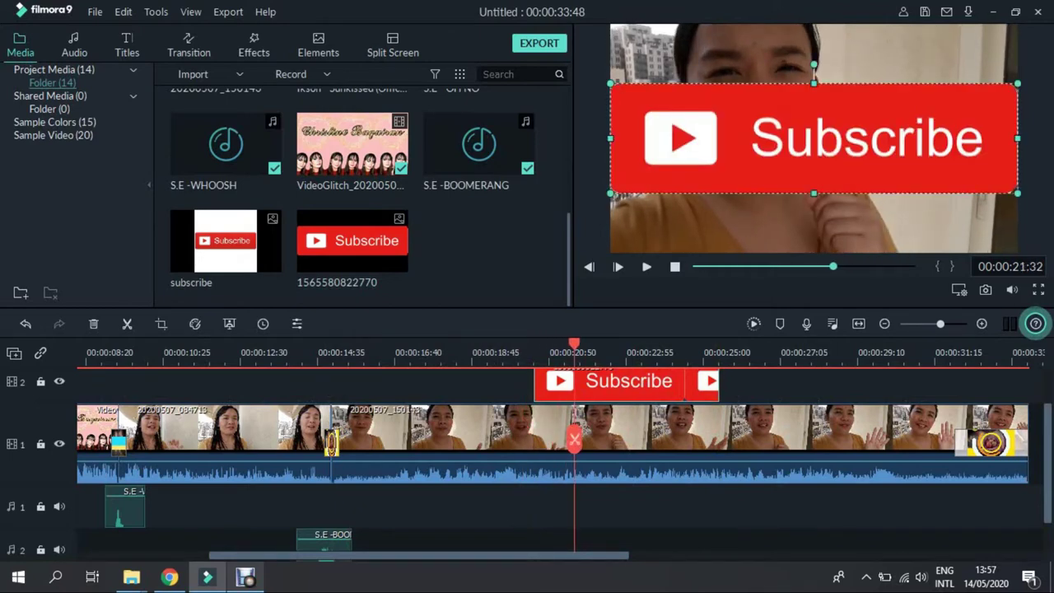
drag(1018, 193, 745, 220)
click(774, 224)
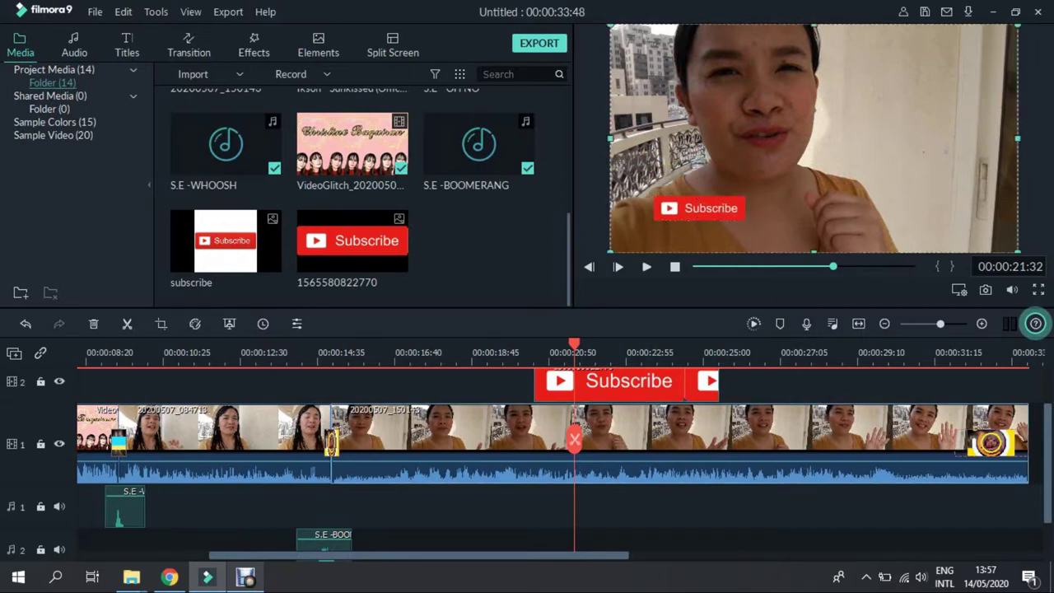
Step: Play the Subscribe overlay from 00:00:20:14, split its clip at 00:00:23:12, and delete the part after the split
drag(574, 345, 527, 344)
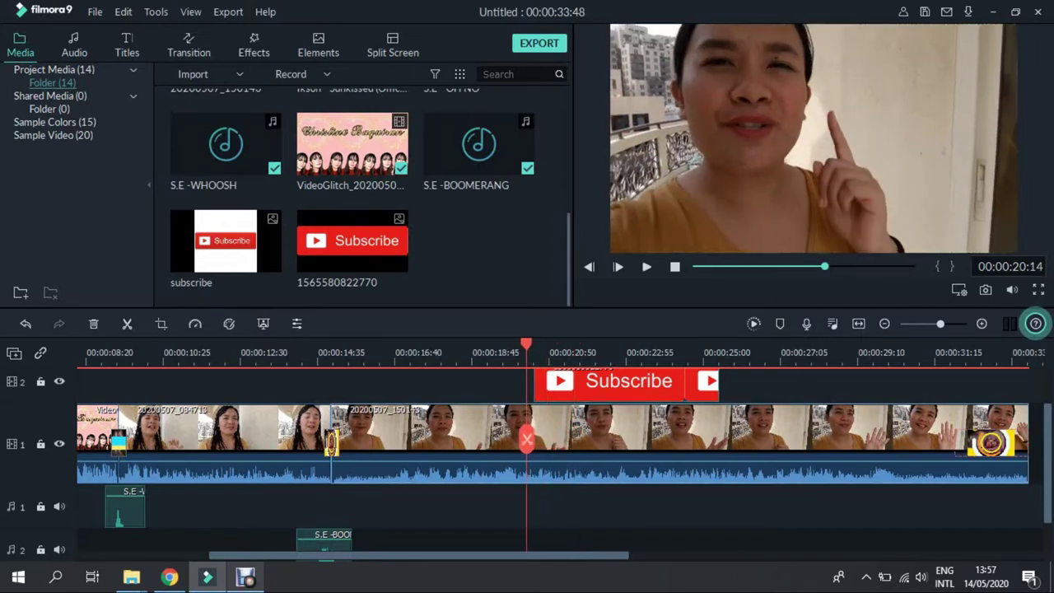
click(647, 267)
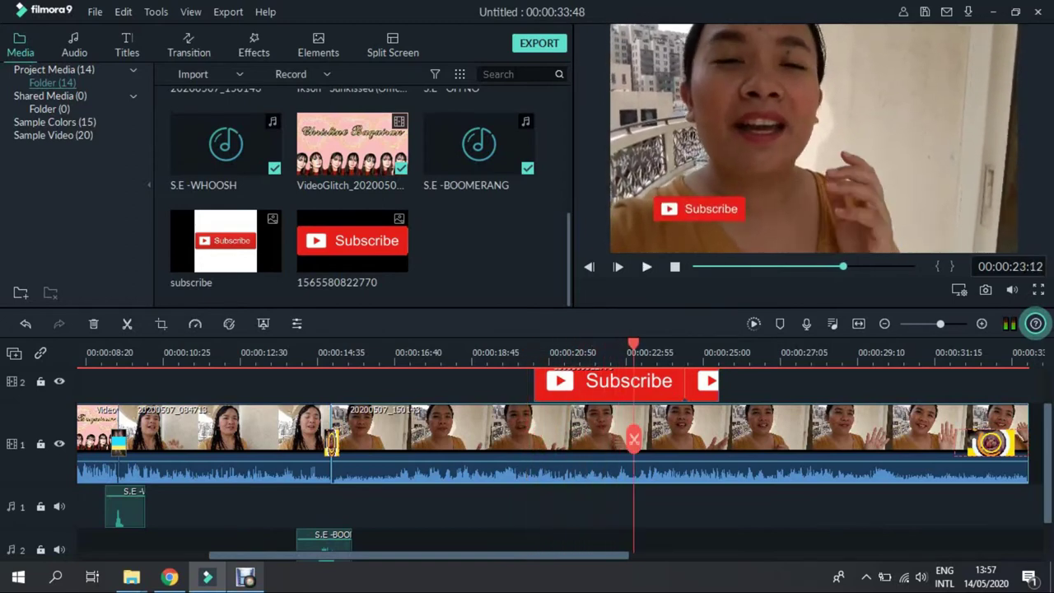
click(647, 267)
click(618, 385)
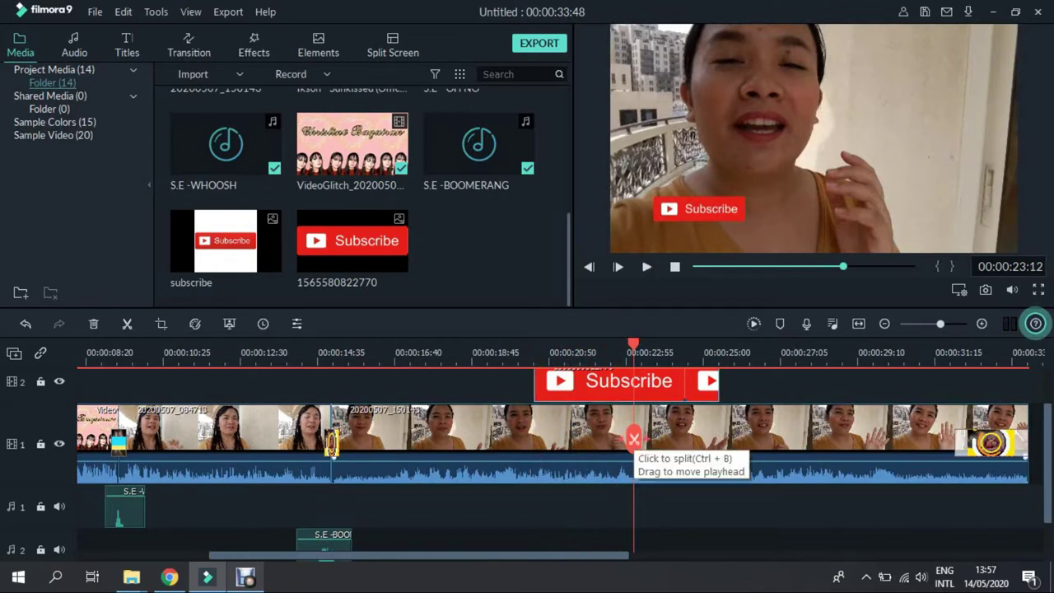
click(633, 439)
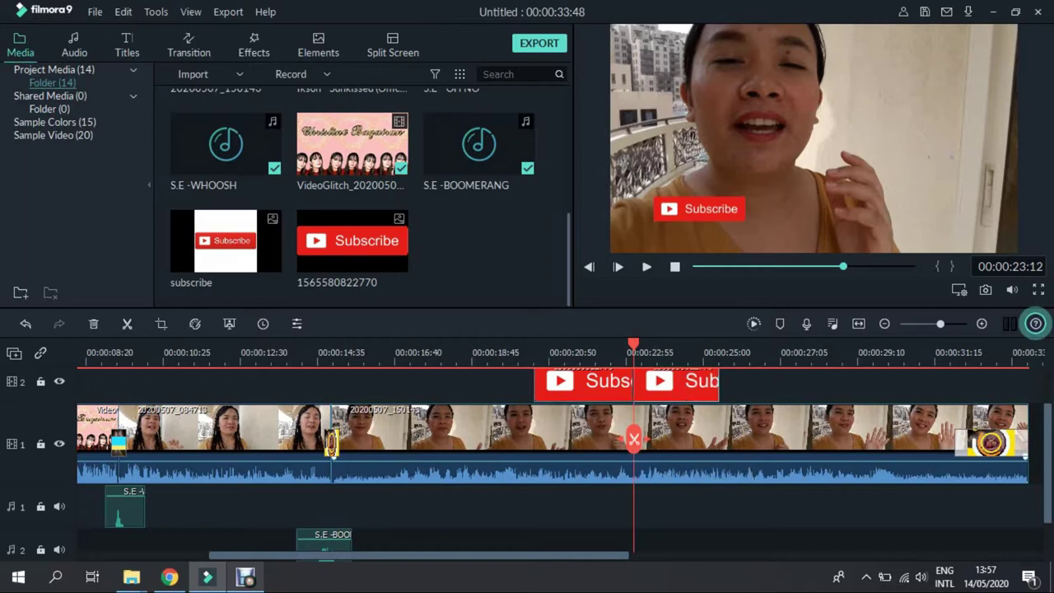
key(Delete)
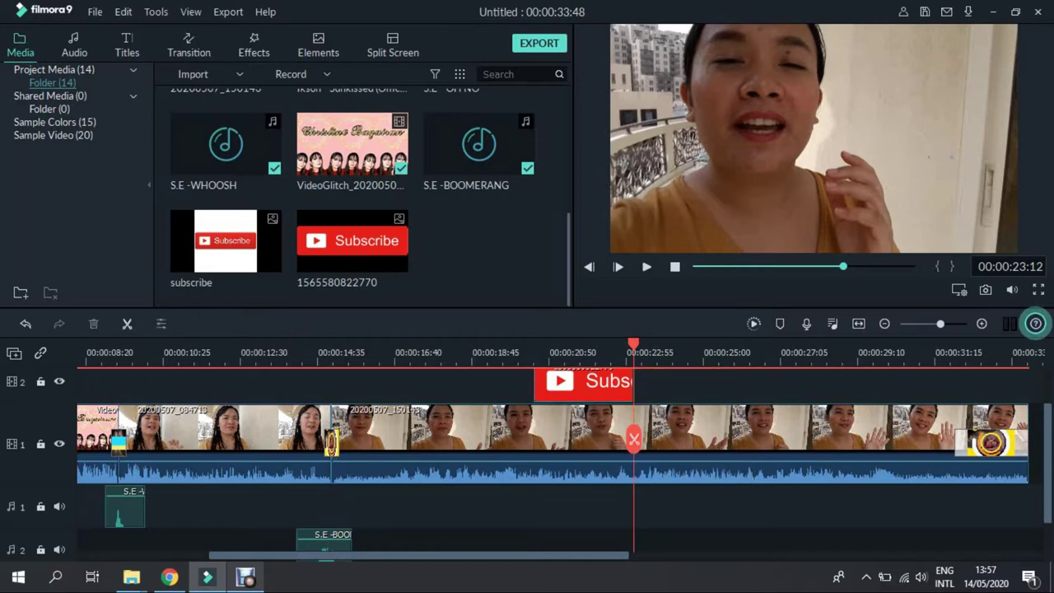
double_click(461, 262)
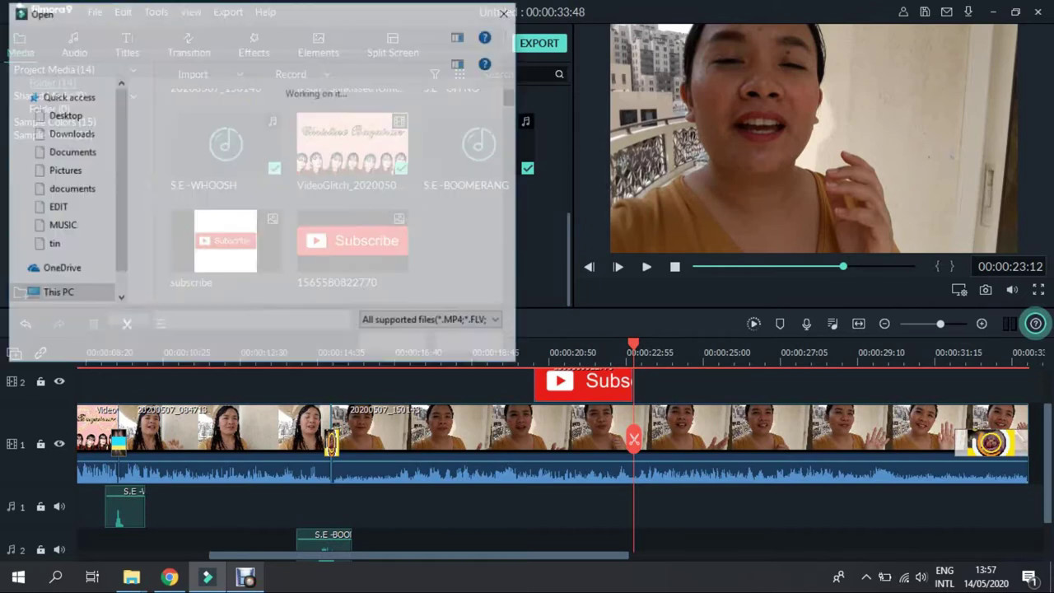
scroll(354, 91, down, 10)
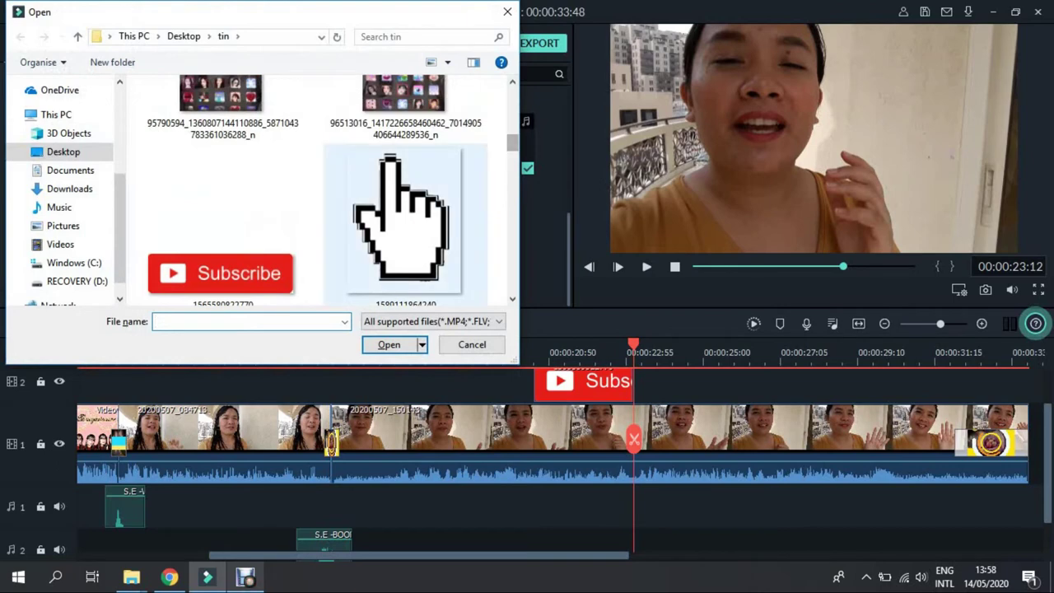
double_click(404, 222)
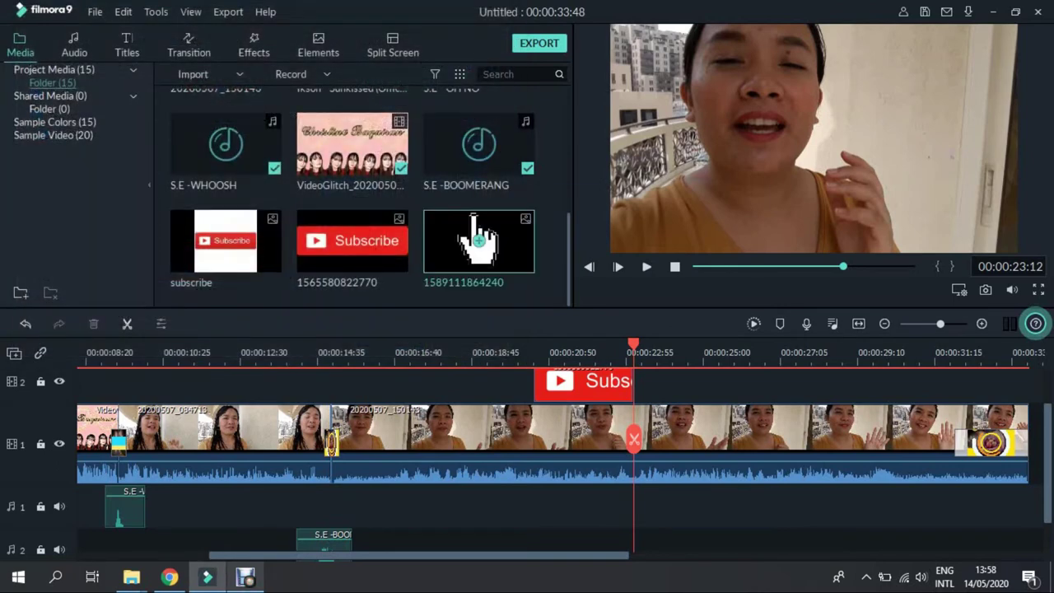
right_click(520, 262)
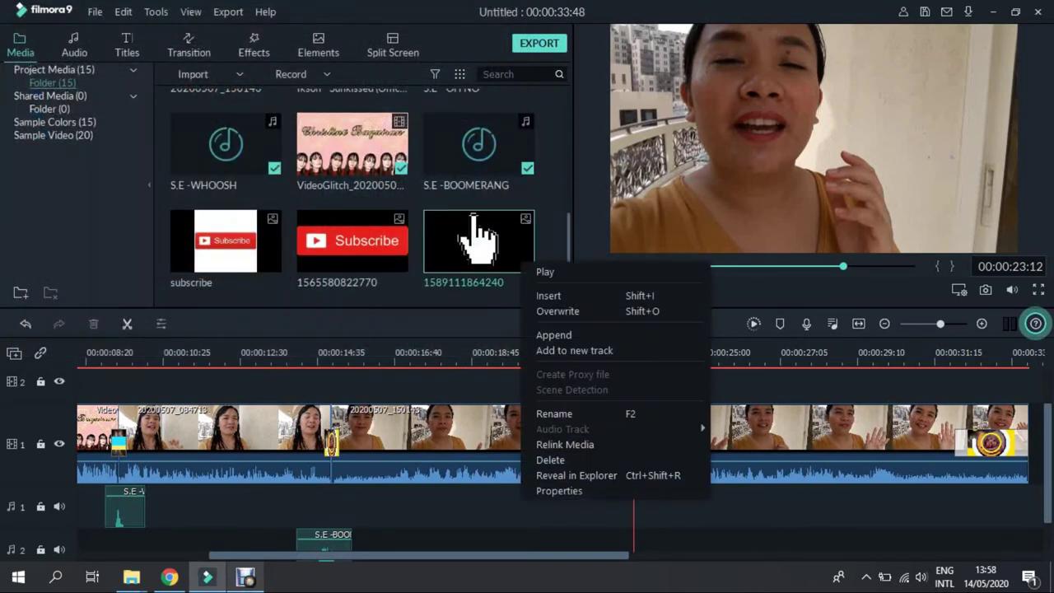
click(574, 350)
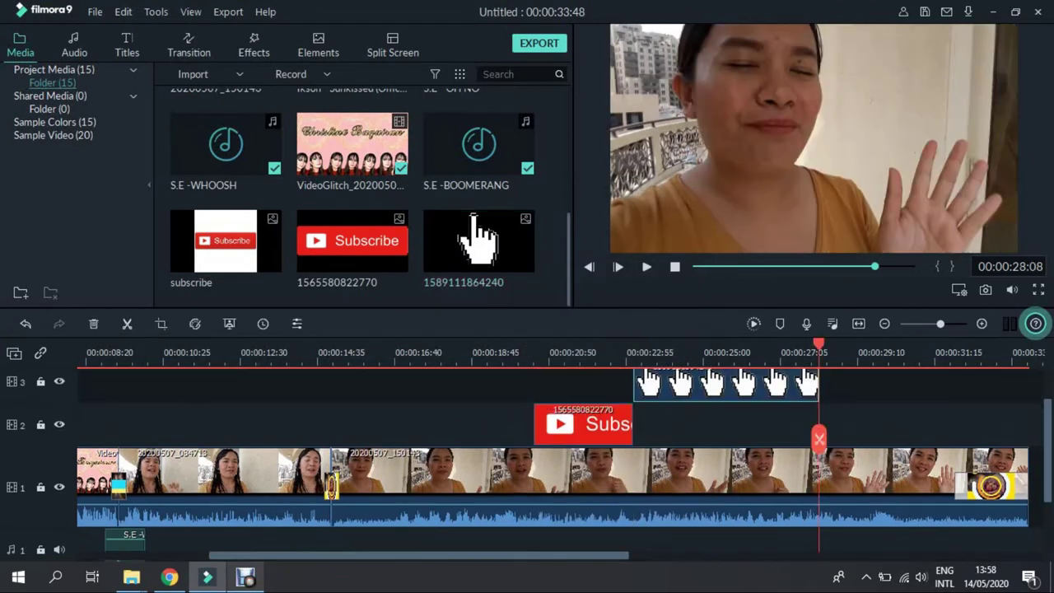
drag(713, 385, 659, 383)
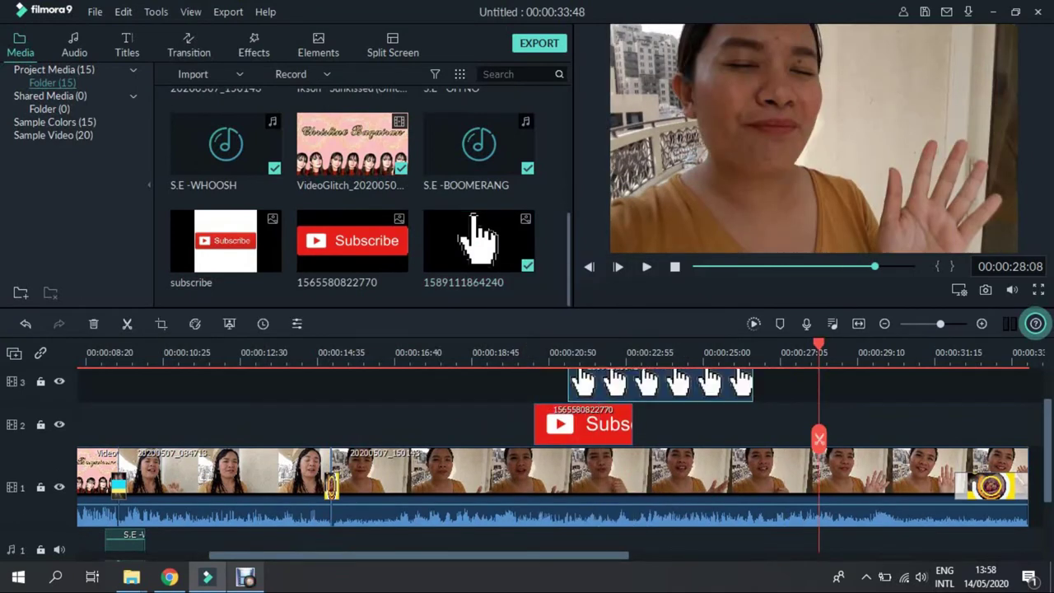
Step: Apply the Move to left motion to the hand image and shrink it to a small pointer at the lower-right corner of the Subscribe button
double_click(659, 383)
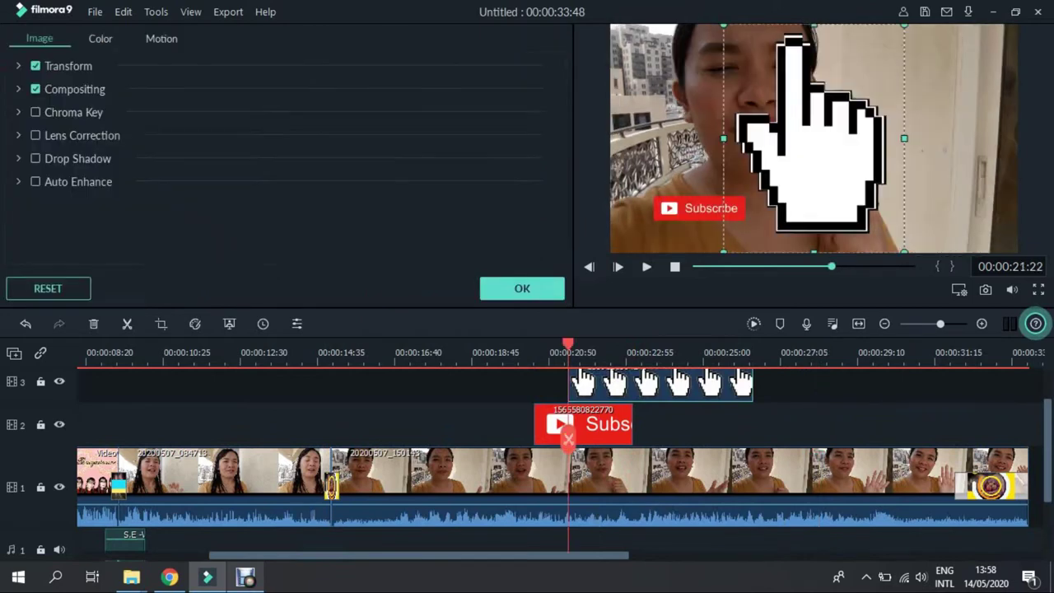
click(161, 38)
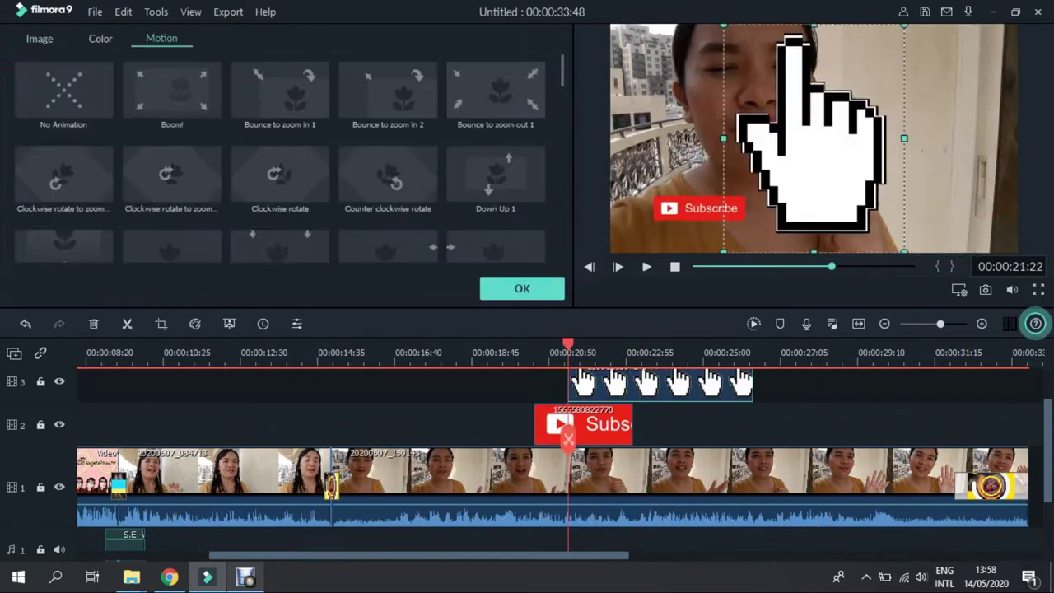
double_click(63, 90)
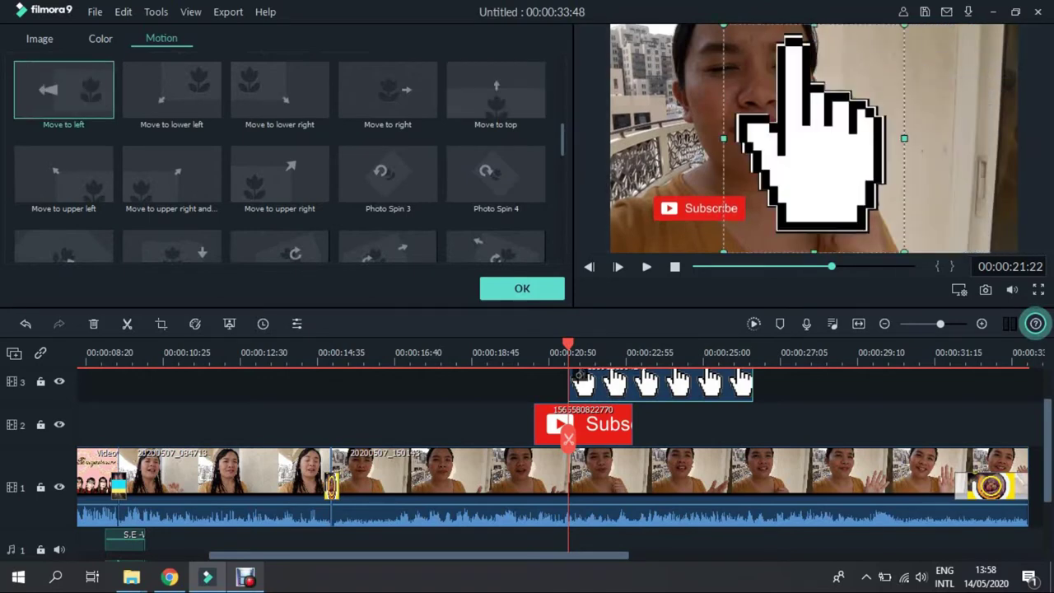
drag(904, 252, 809, 132)
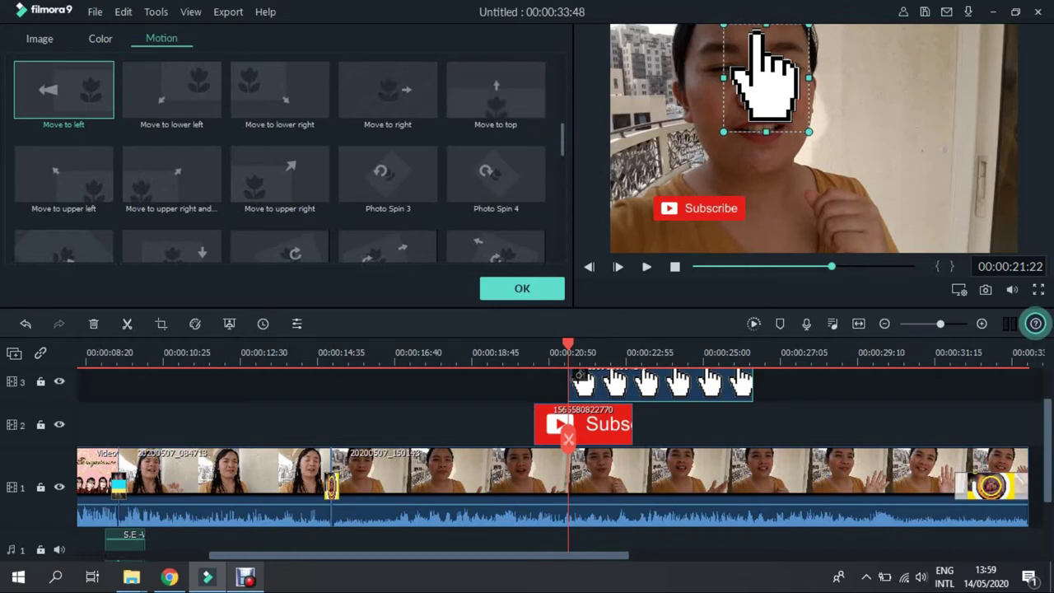
drag(809, 131, 776, 90)
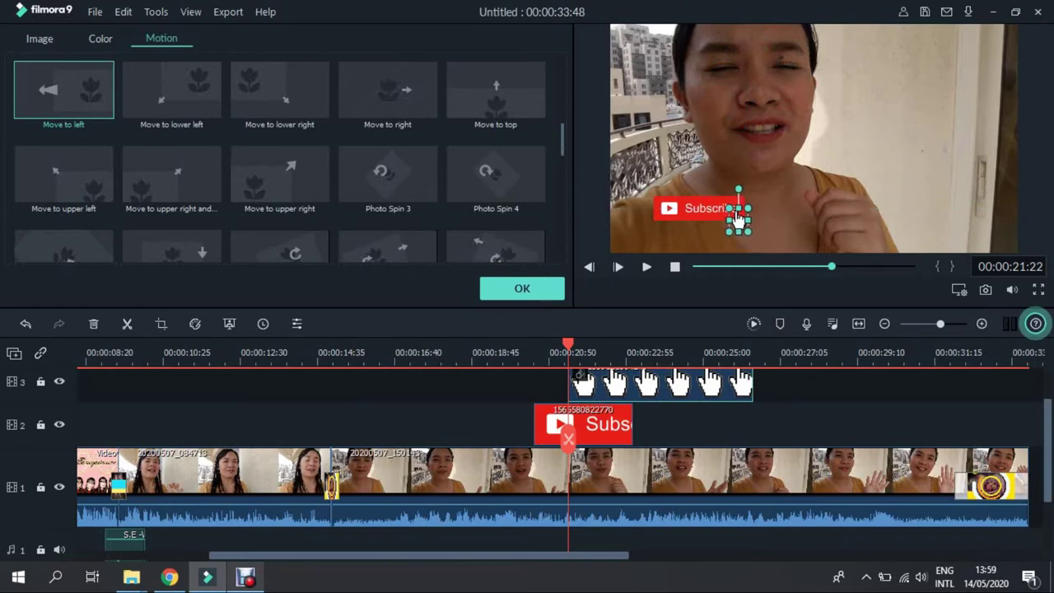
key(Escape)
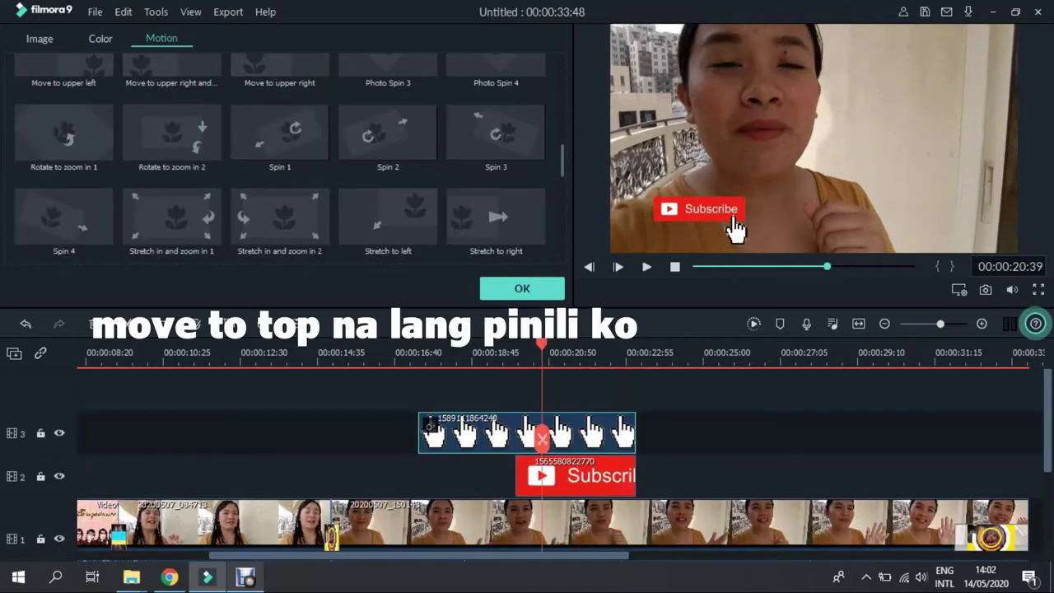
Step: Play the Subscribe overlay with the moving hand to its end, and return the playhead to 00:00:22:18
click(646, 266)
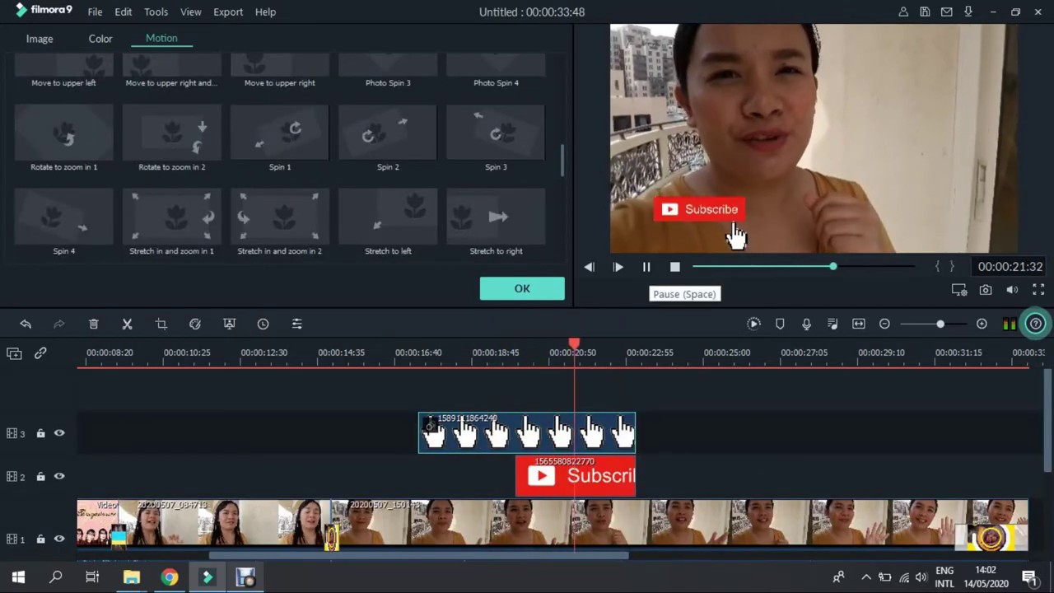
click(647, 266)
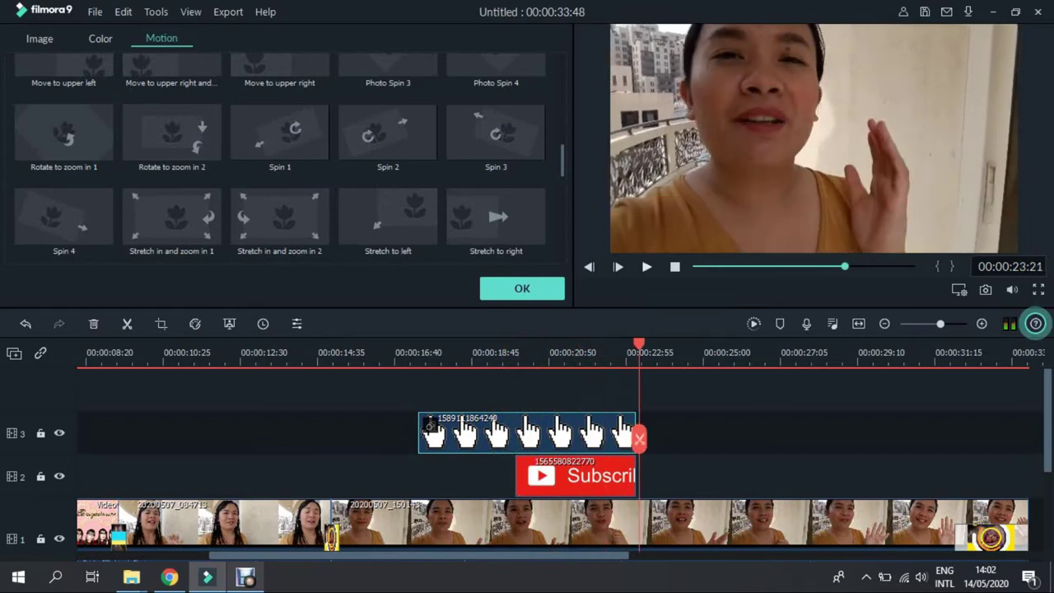
drag(640, 344, 603, 344)
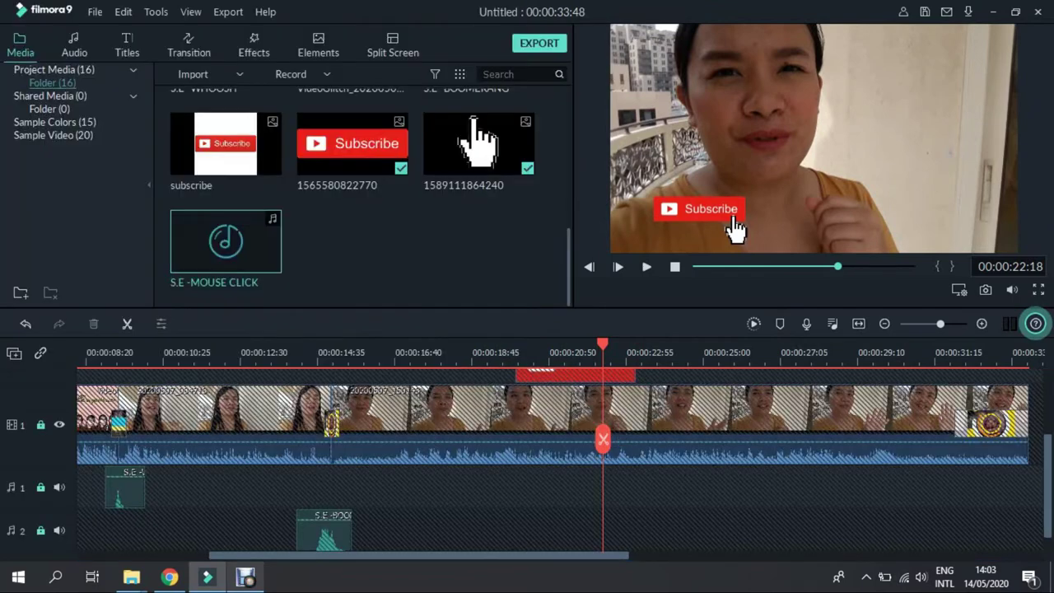
Step: Add S.E -MOUSE CLICK, unlock audio track 1, move the sound there at about 00:00:21:31 under the Subscribe clip, and play that section
click(226, 241)
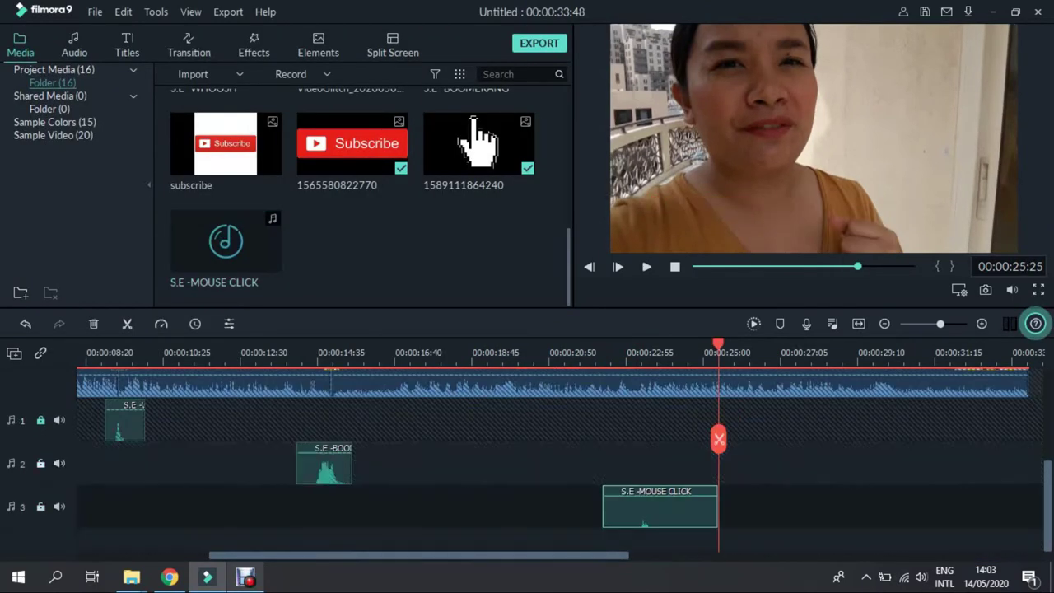
click(41, 421)
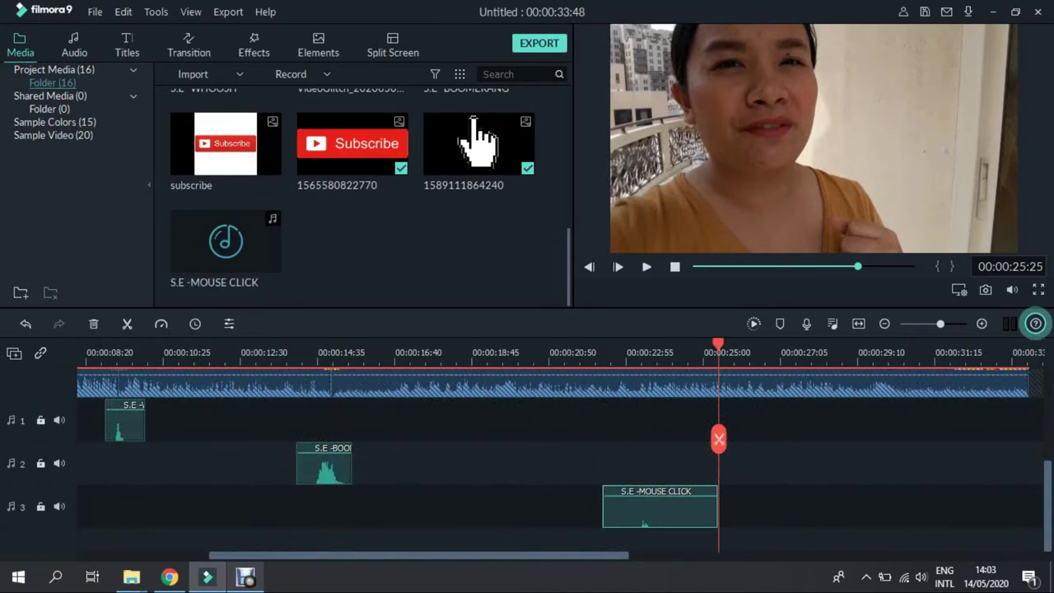
scroll(660, 507, up, 1)
drag(661, 534, 660, 450)
scroll(660, 450, up, 2)
drag(656, 506, 606, 508)
drag(605, 507, 627, 508)
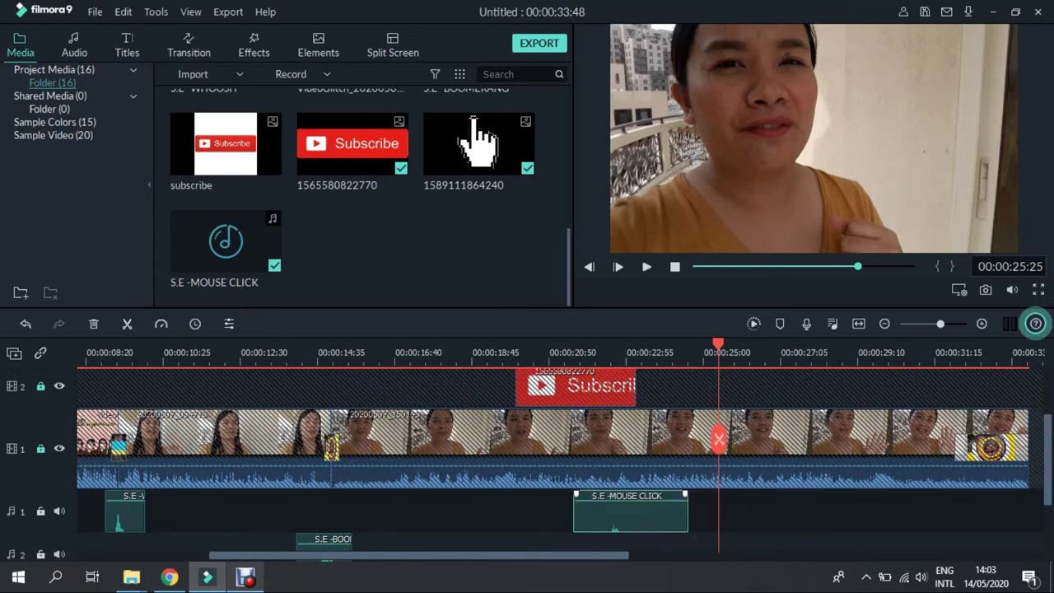
click(568, 353)
key(space)
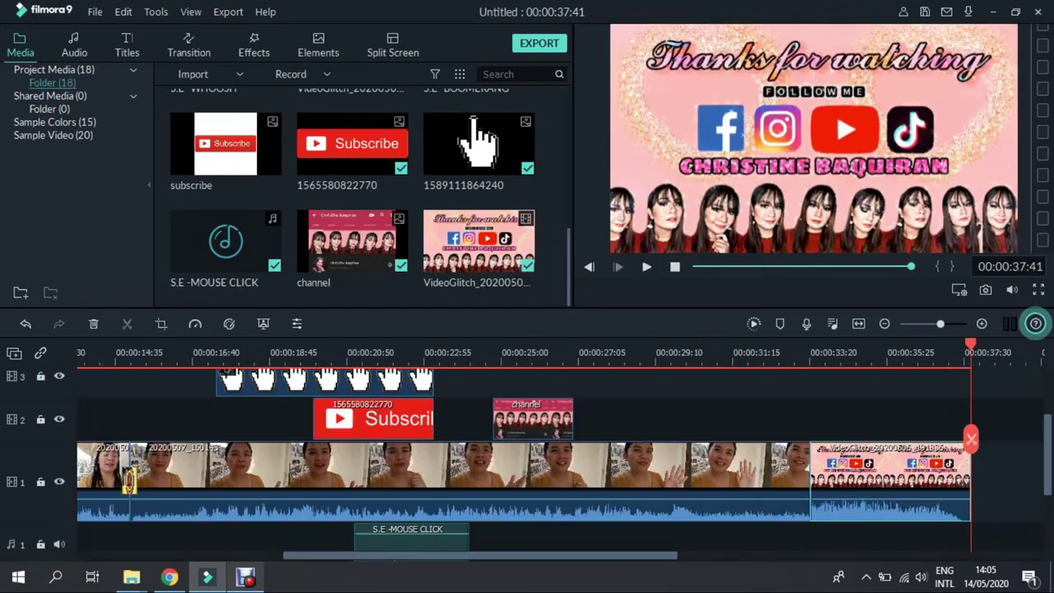
Step: Return to the start of the project and play the edited video from 00:00:00:00
click(590, 267)
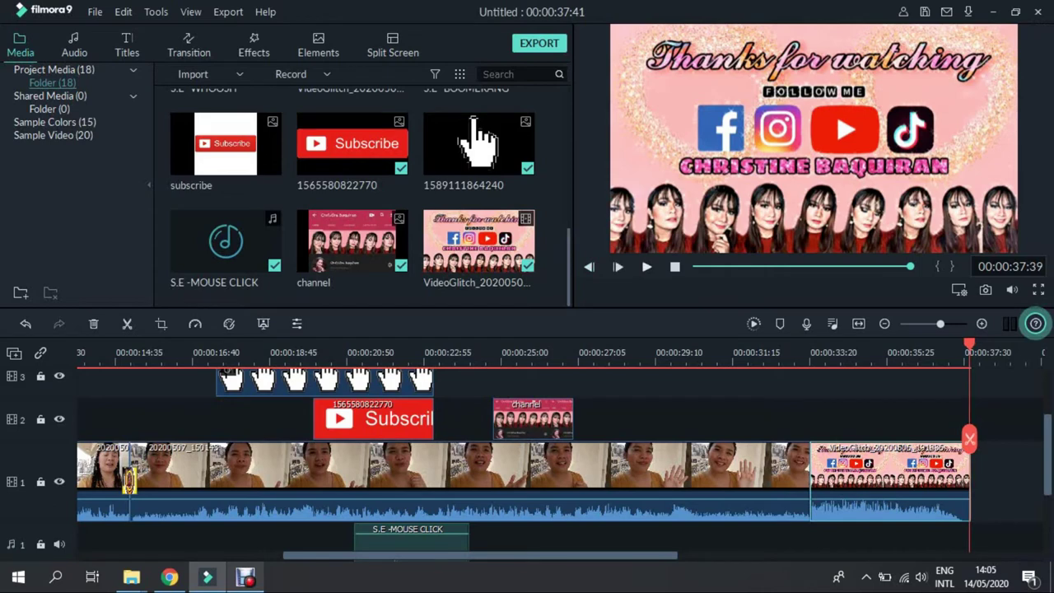
click(646, 267)
click(675, 266)
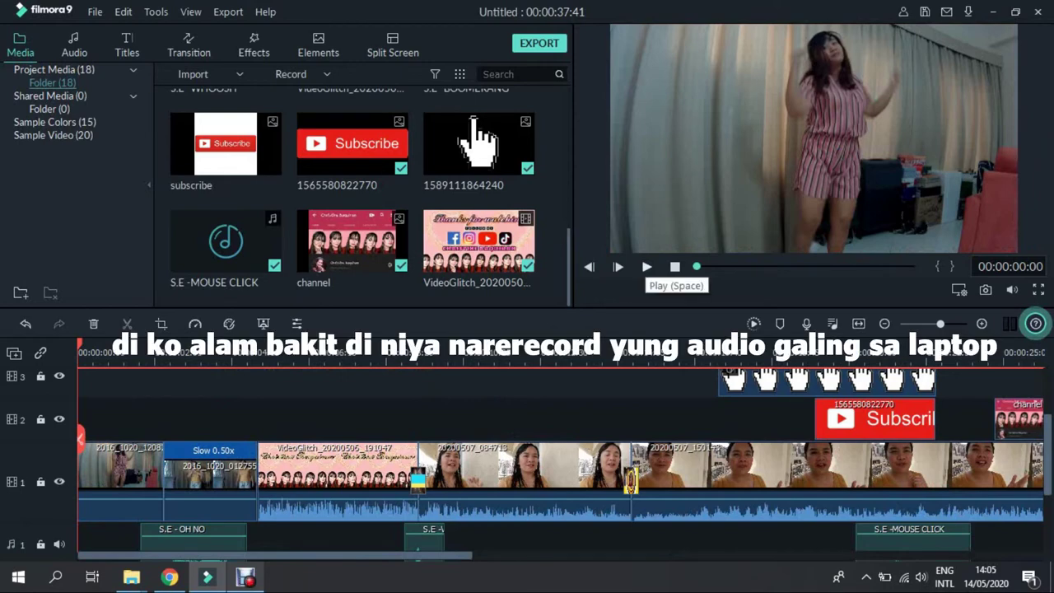
click(647, 266)
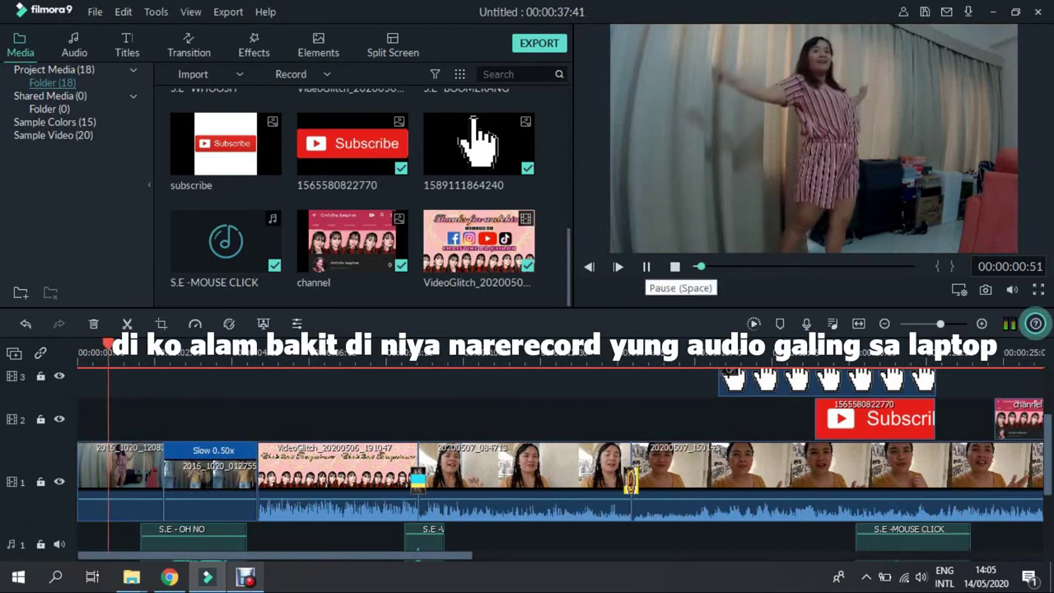
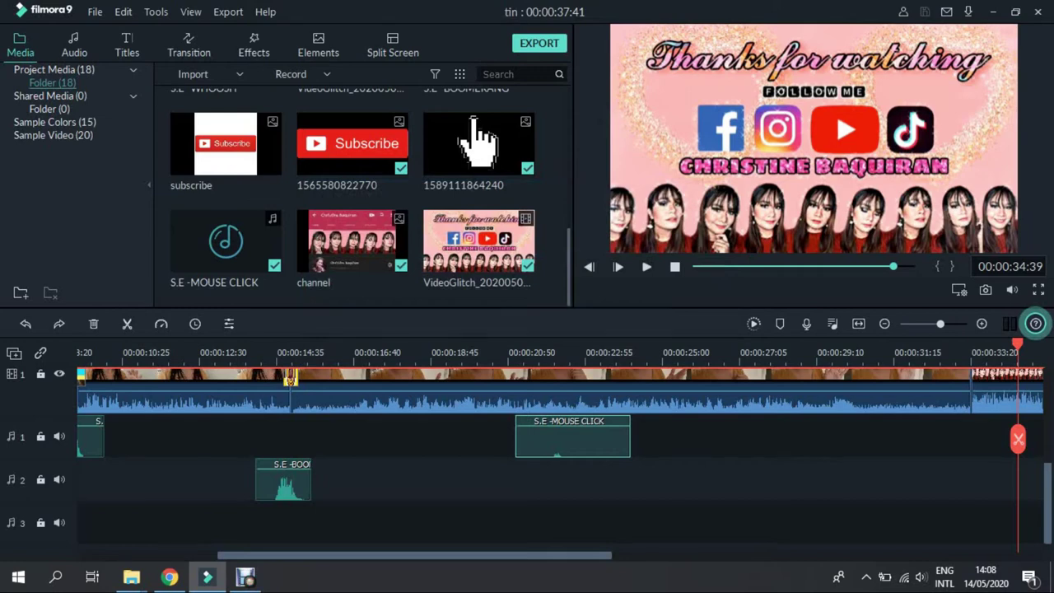
Step: Browse the title presets, preview Credit 5 and Default Title, and open the transition library
drag(414, 555, 275, 555)
click(127, 44)
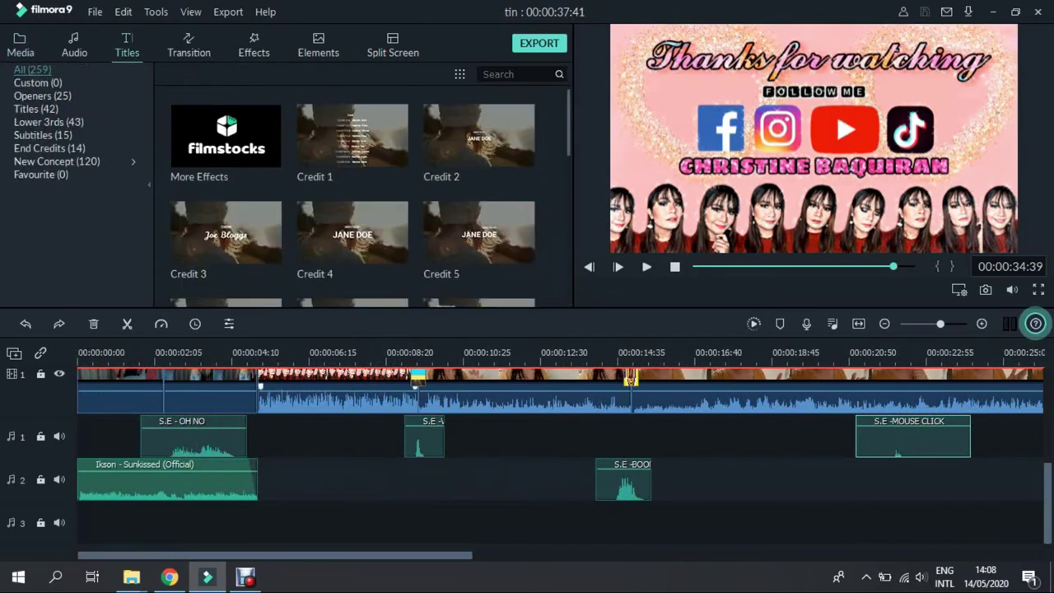
scroll(352, 197, down, 3)
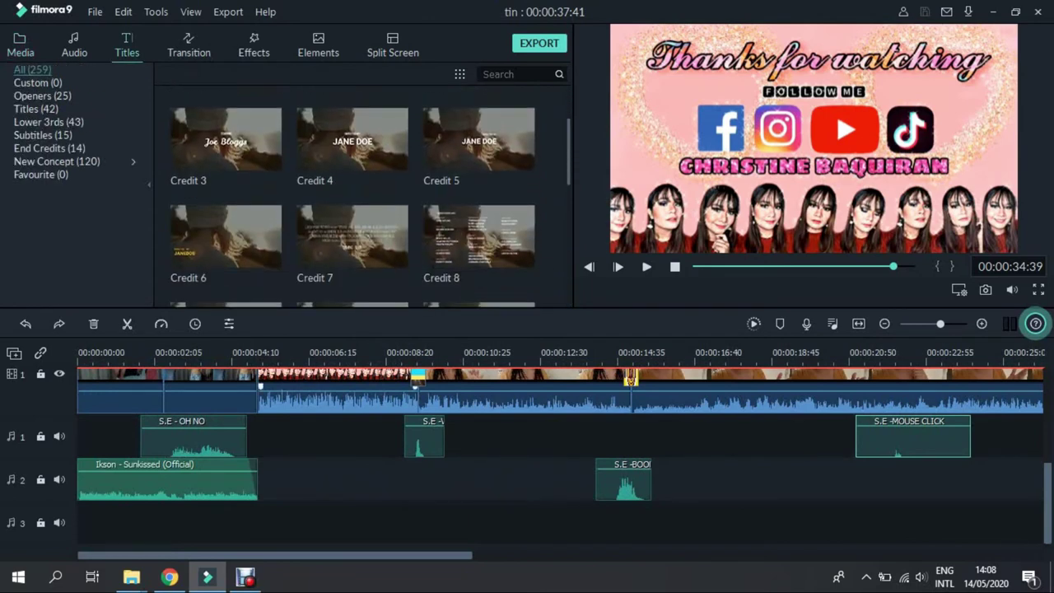
drag(568, 151, 568, 153)
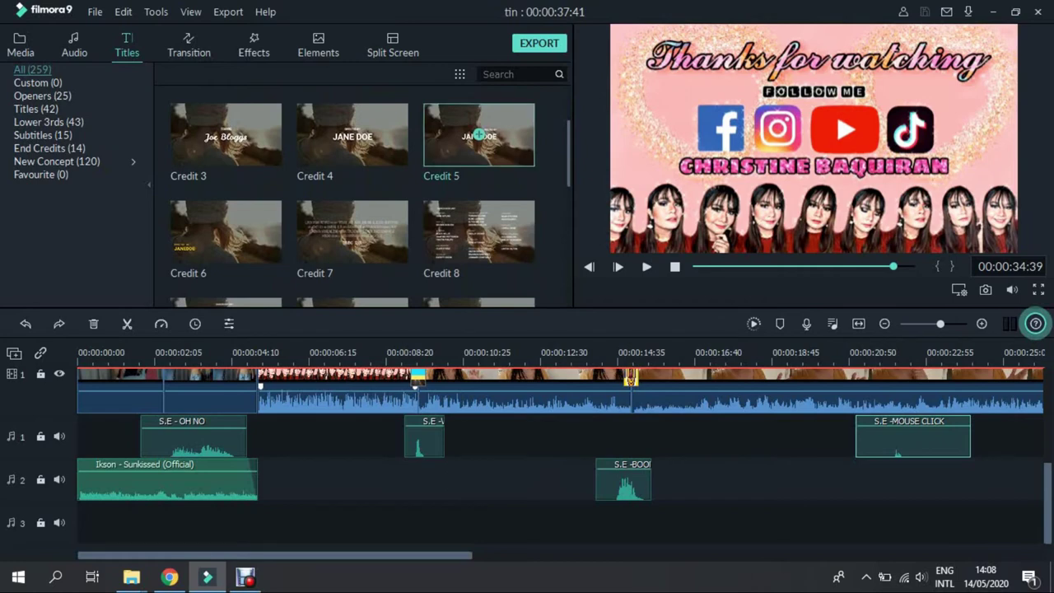
click(479, 134)
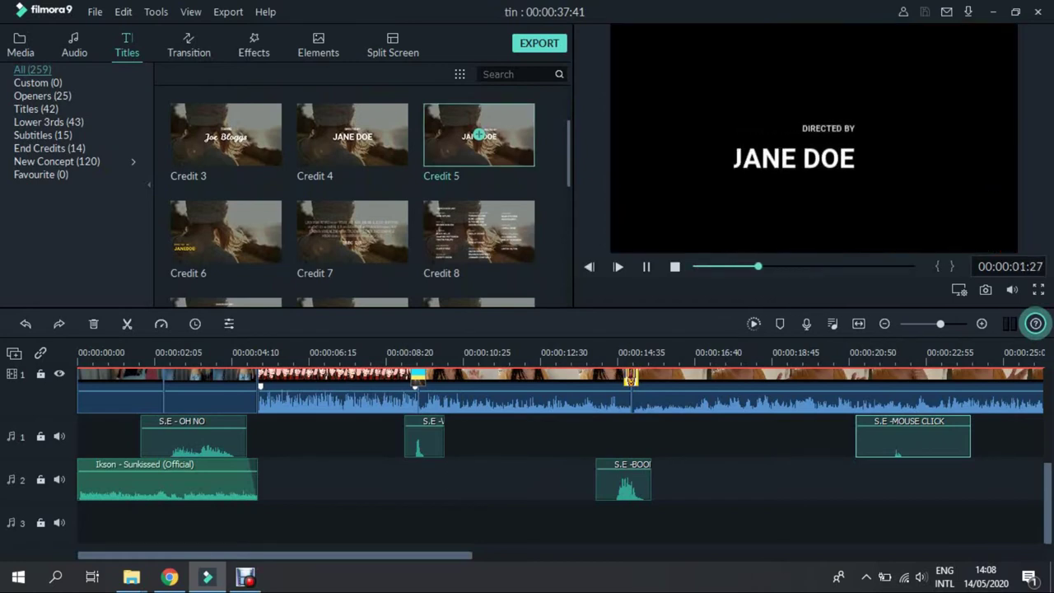
scroll(479, 135, down, 6)
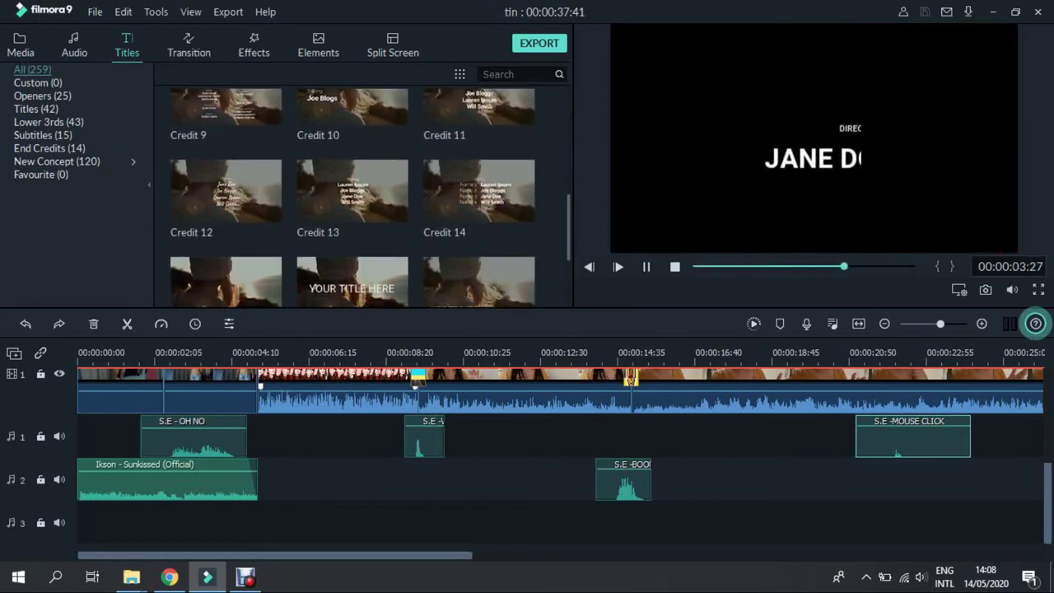
scroll(352, 238, down, 1)
click(352, 237)
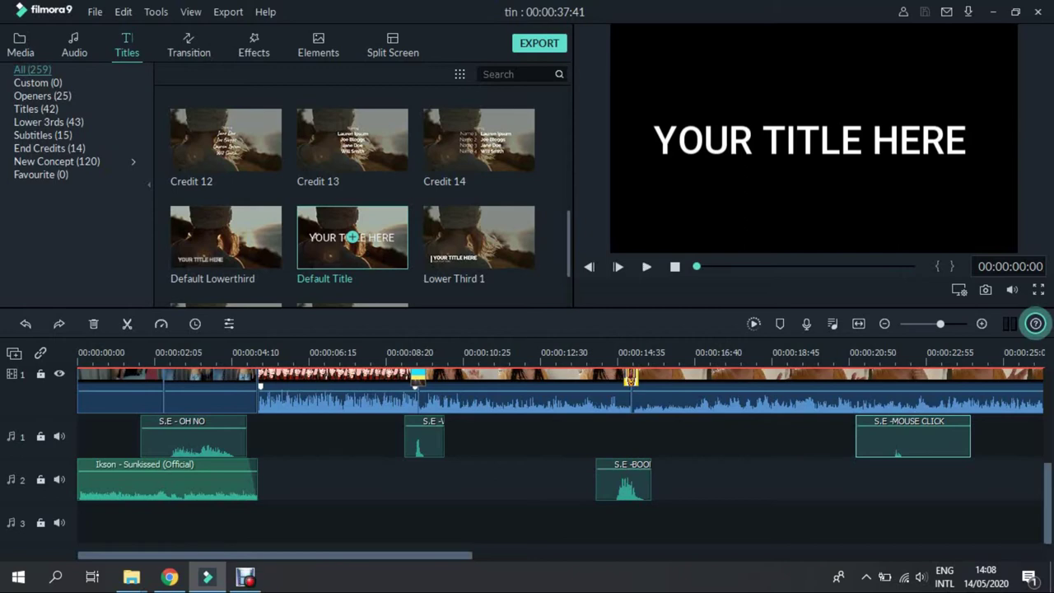
click(189, 45)
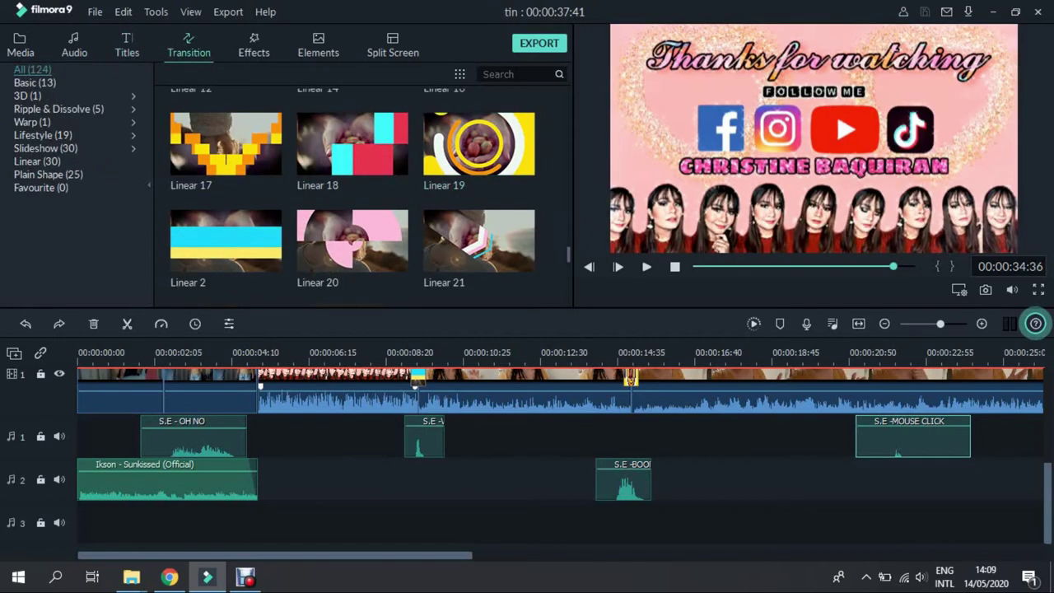
Step: Look through the Linear and Plain Shape transitions and the filters in the effects library
scroll(353, 198, down, 6)
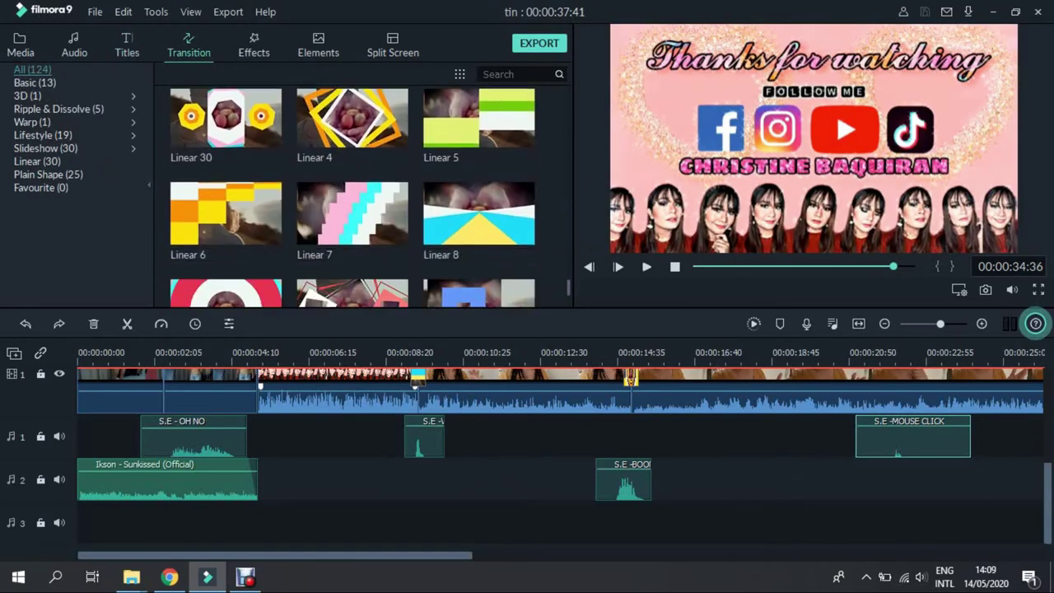
scroll(352, 198, down, 2)
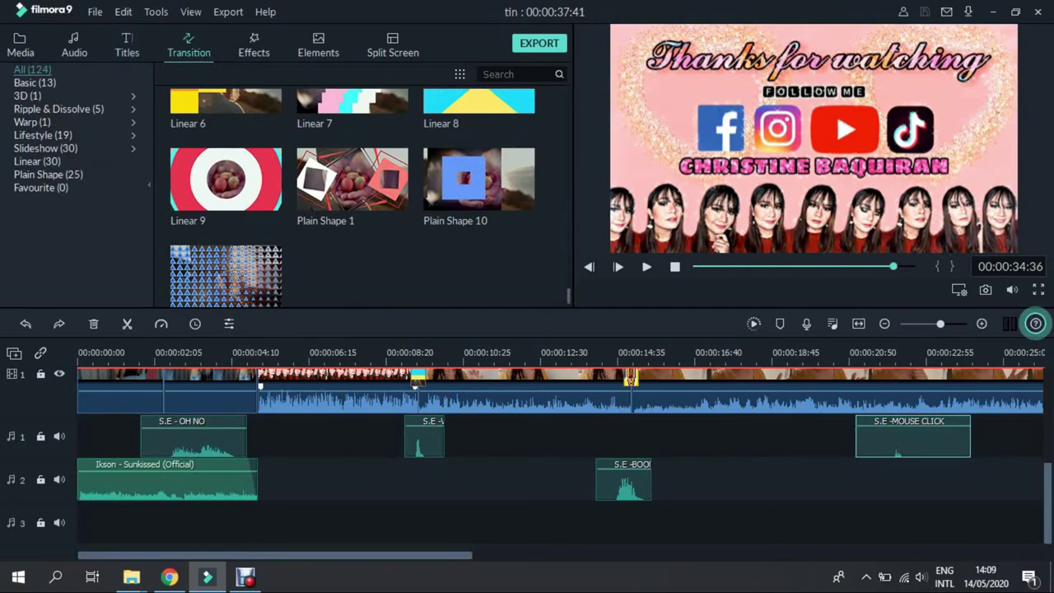
scroll(353, 198, up, 3)
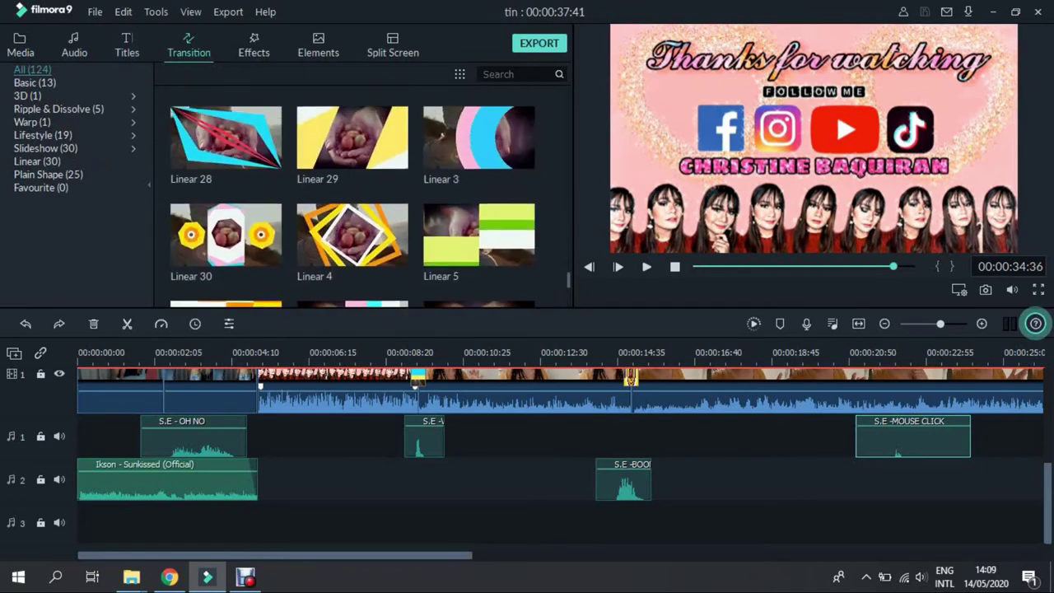
scroll(352, 198, up, 1)
scroll(478, 153, up, 3)
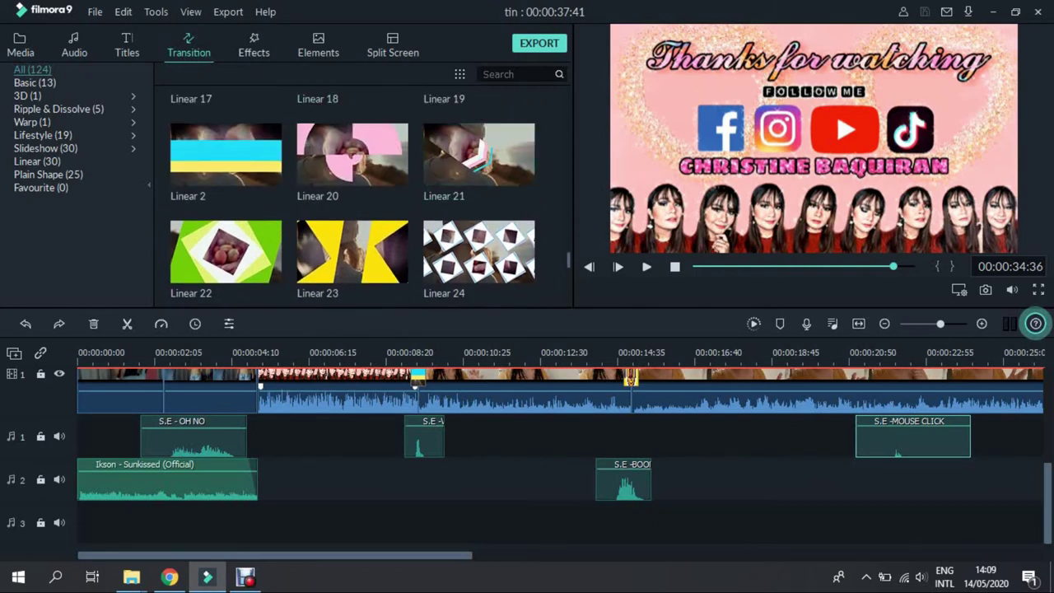
click(254, 41)
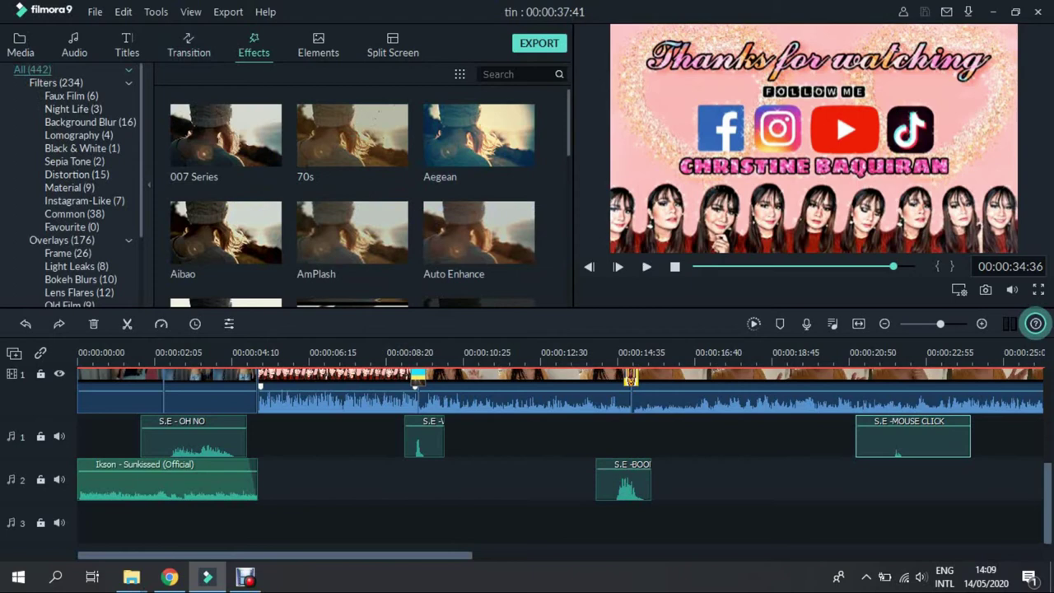
scroll(370, 198, down, 5)
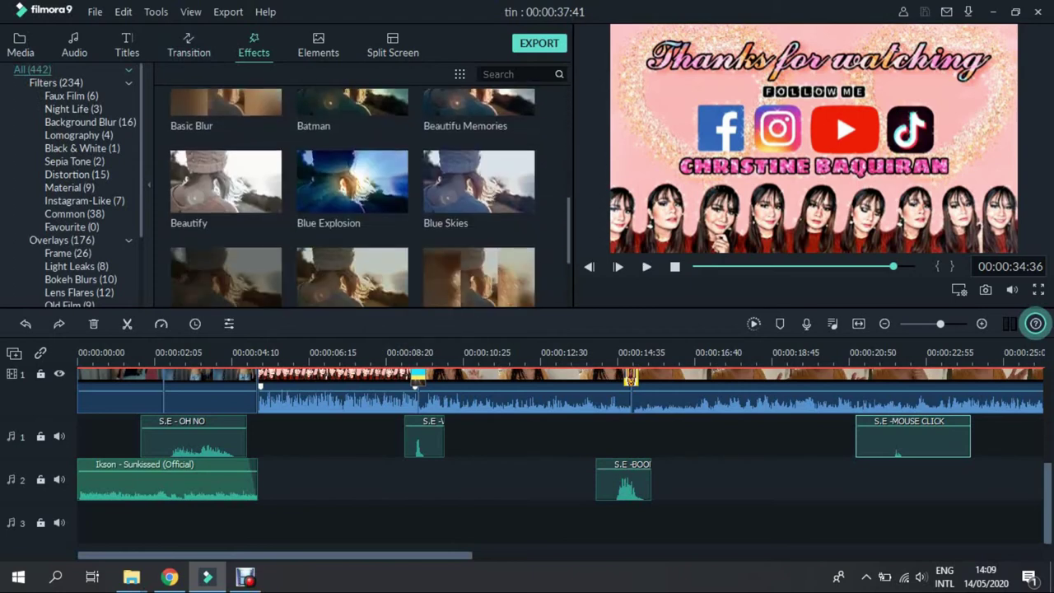
scroll(371, 198, down, 5)
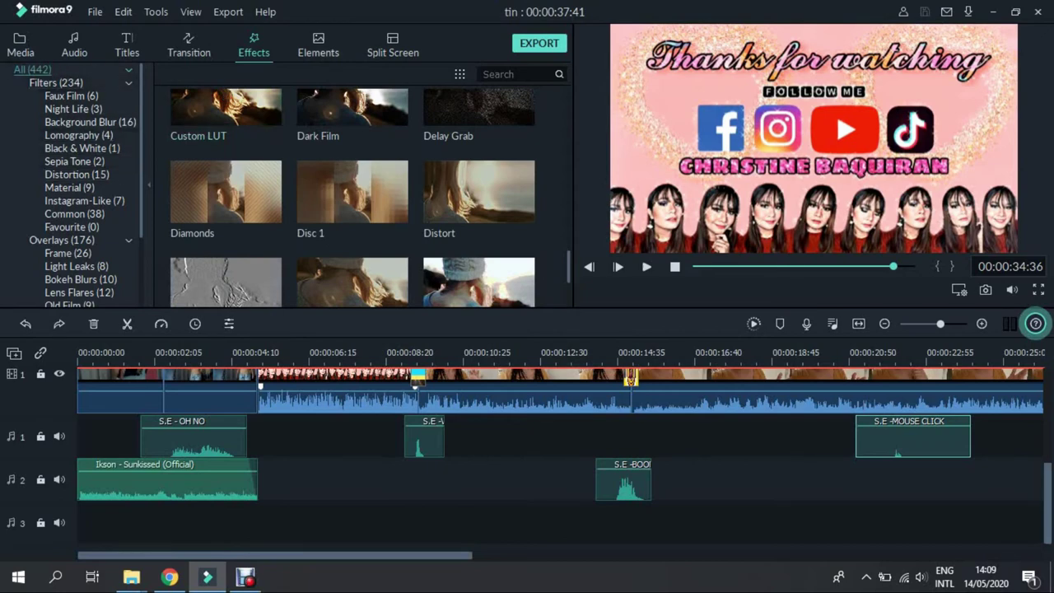
Step: Add Element Love 3 from the elements library to video track 2 at 00:00:10:23
click(318, 45)
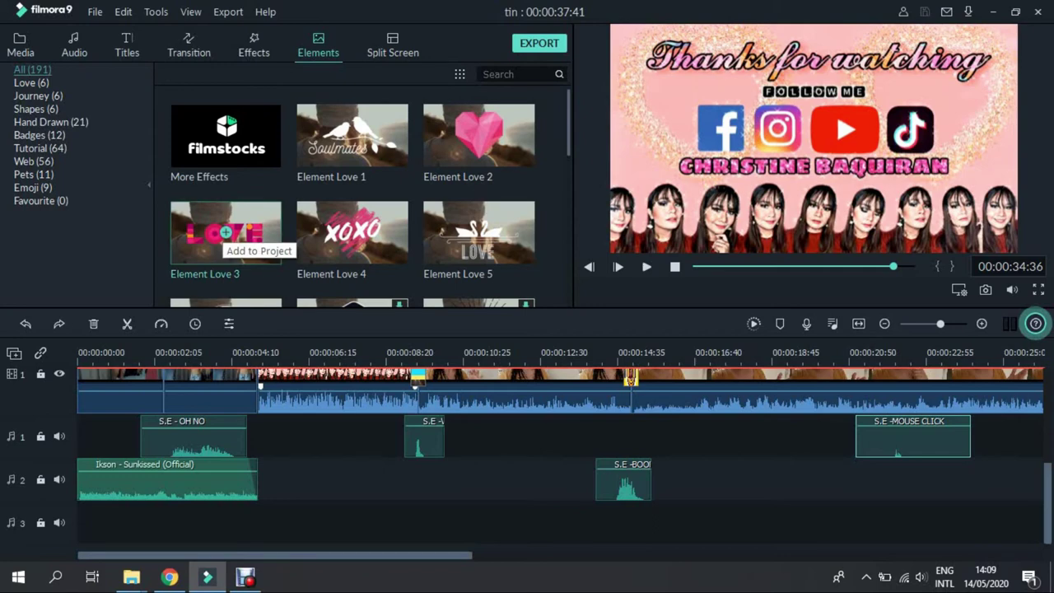
click(461, 439)
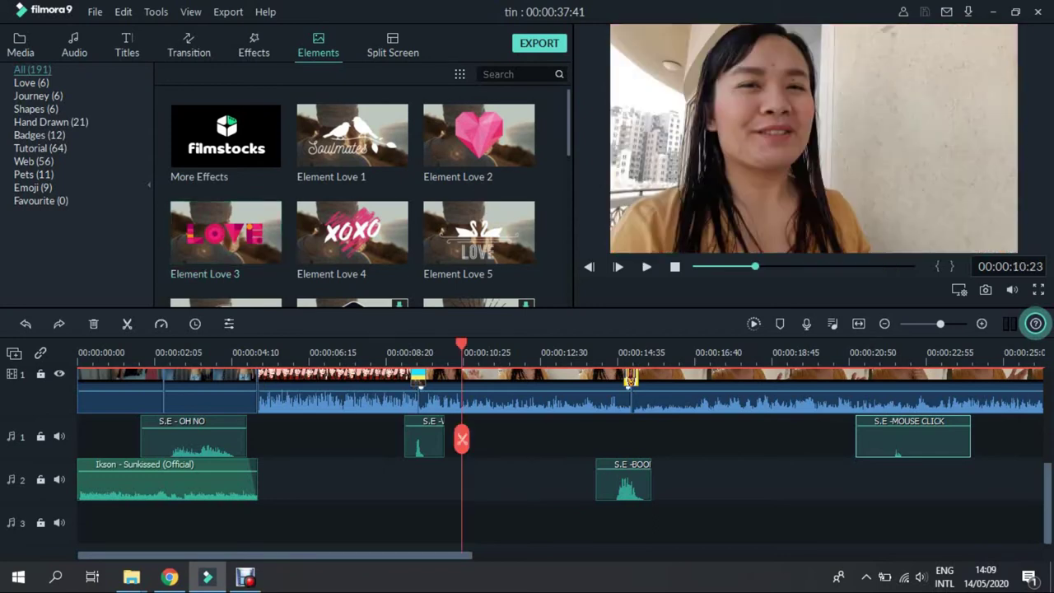
click(557, 481)
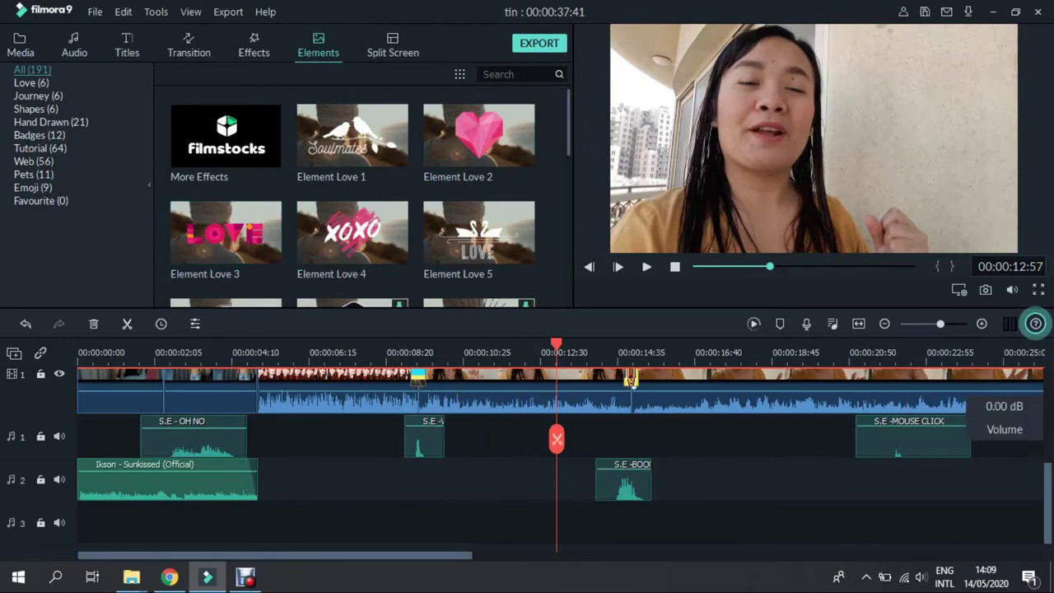
scroll(557, 438, up, 4)
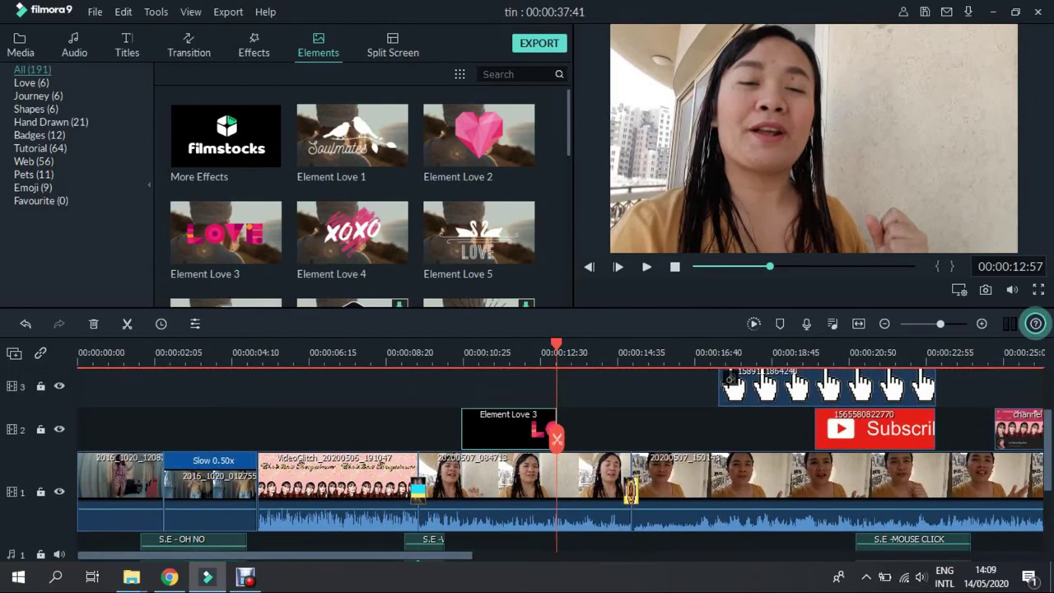
Step: Play the LOVE element's section from 00:00:09:58, and shrink the element into the lower right part of the video frame
drag(557, 438, 446, 438)
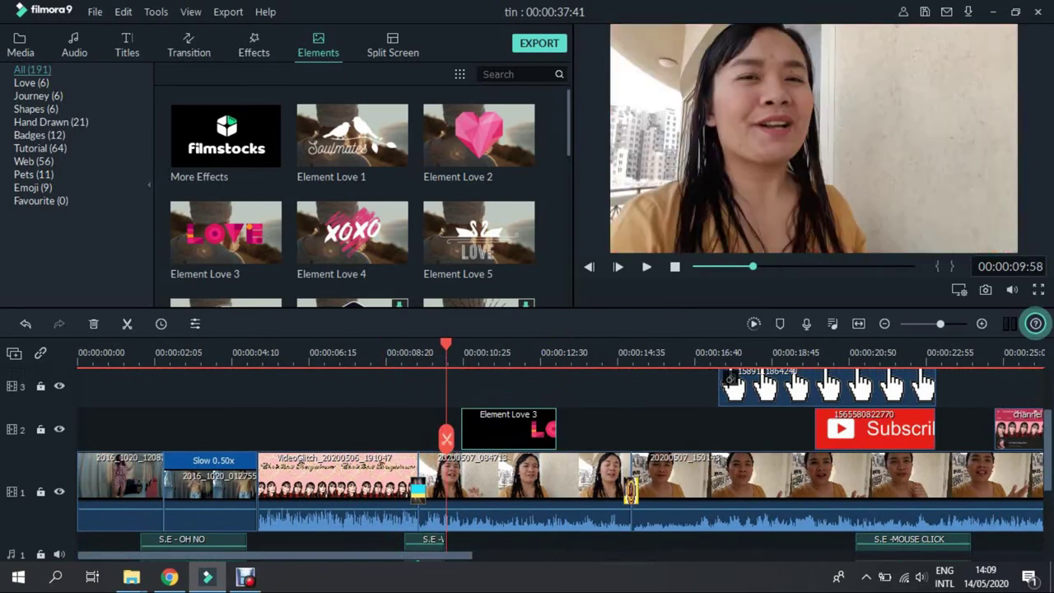
key(space)
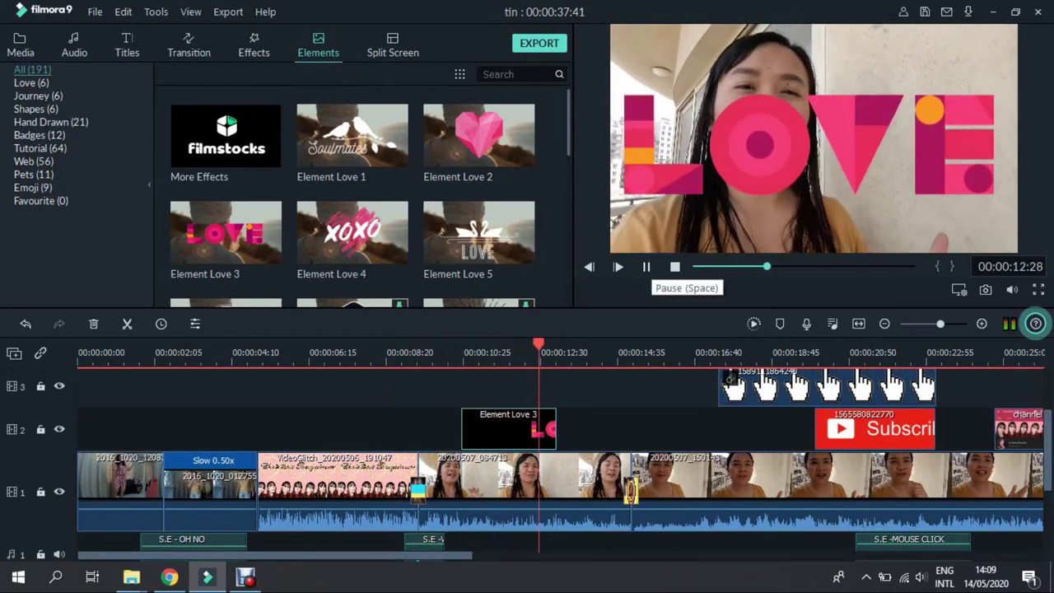
click(647, 267)
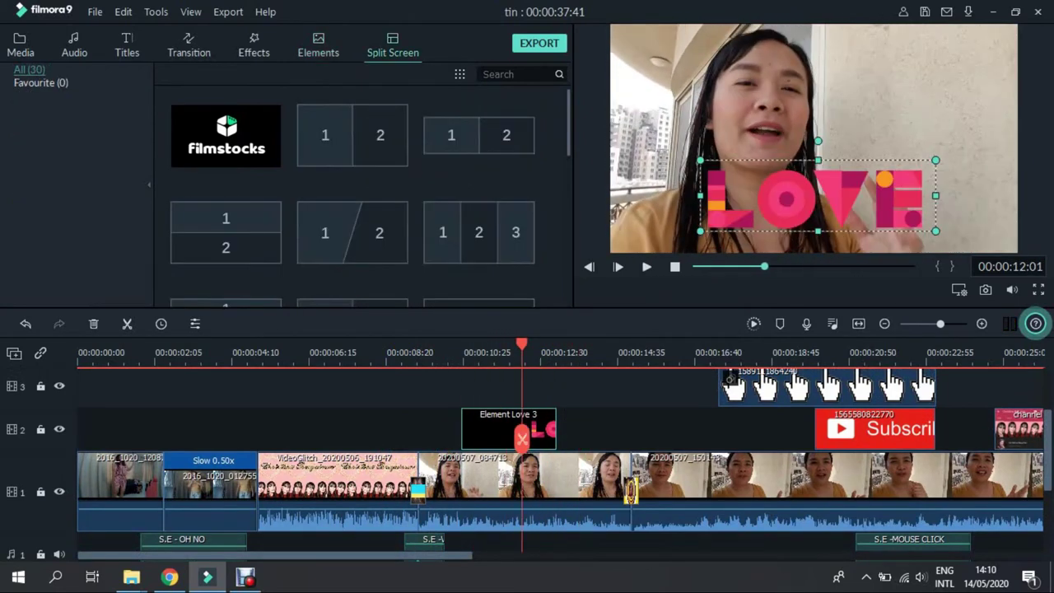
Step: Browse the split screen layouts and the music tracks in the audio library
mouse_move(352, 136)
scroll(353, 198, down, 5)
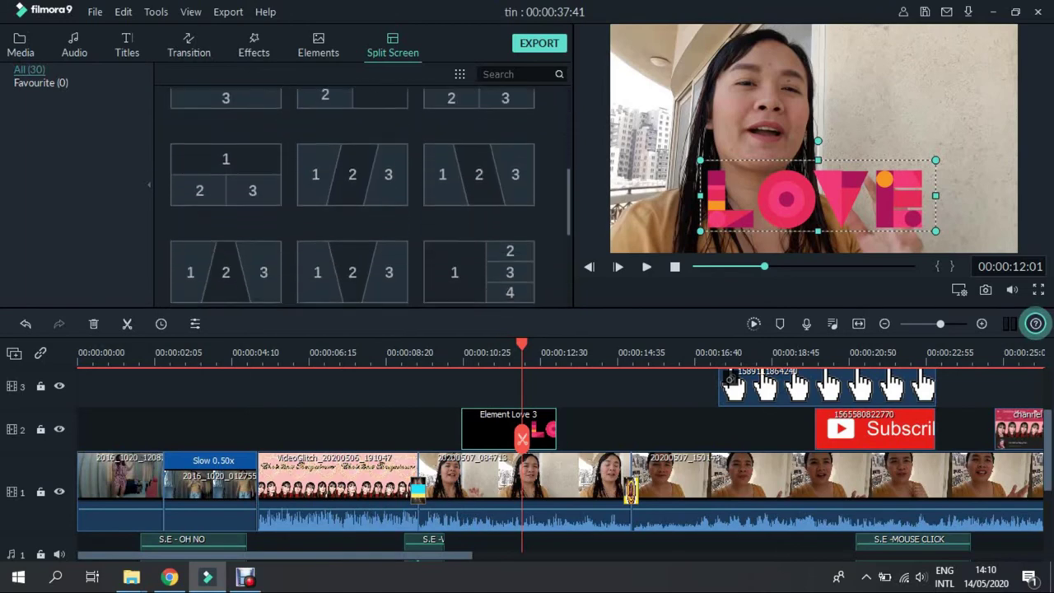
scroll(371, 198, up, 6)
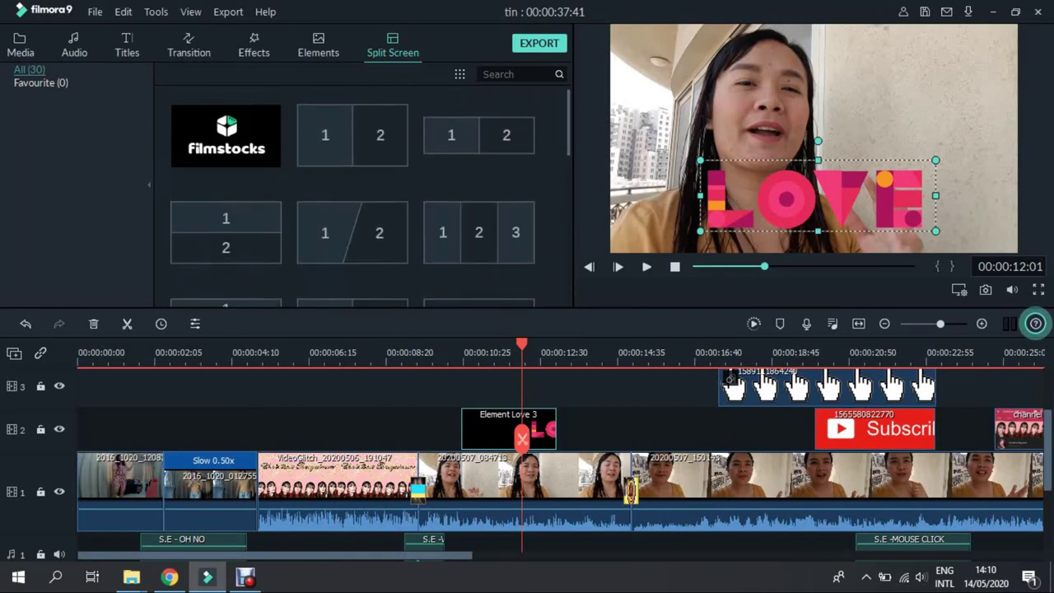
click(74, 45)
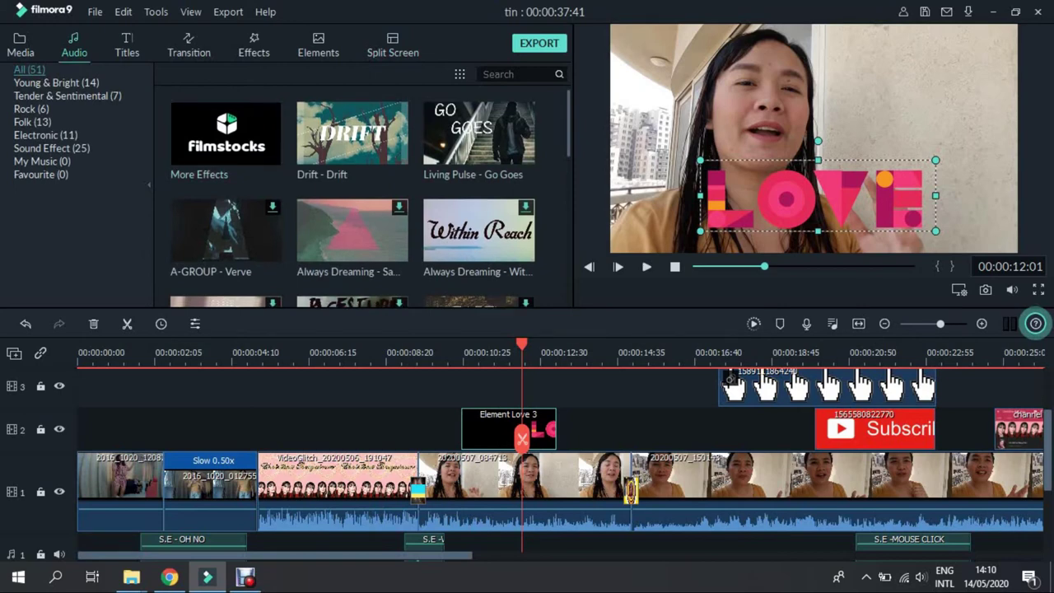
scroll(352, 164, down, 2)
scroll(352, 198, down, 4)
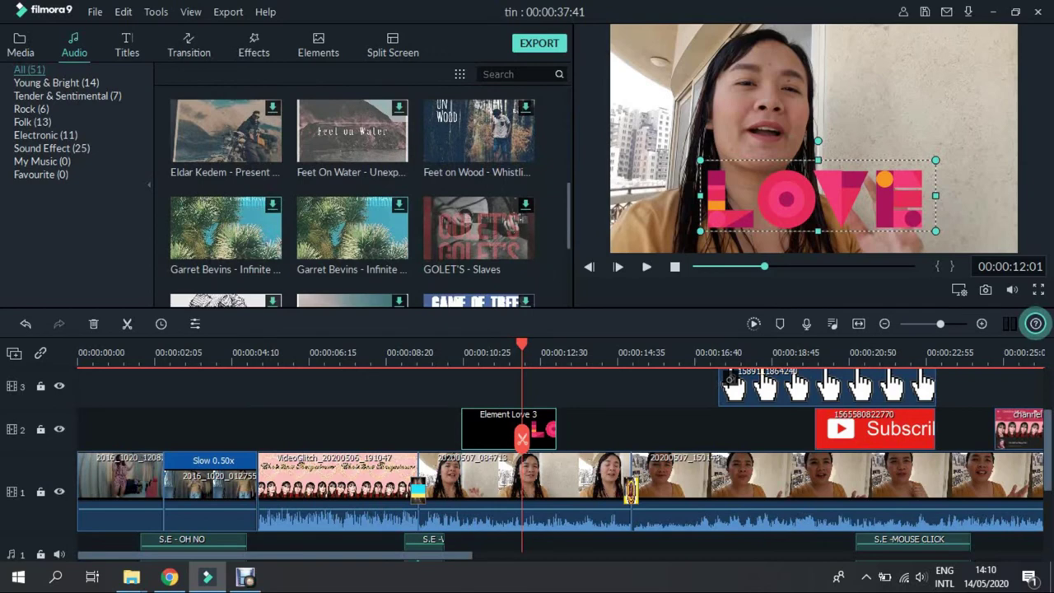
scroll(352, 198, down, 3)
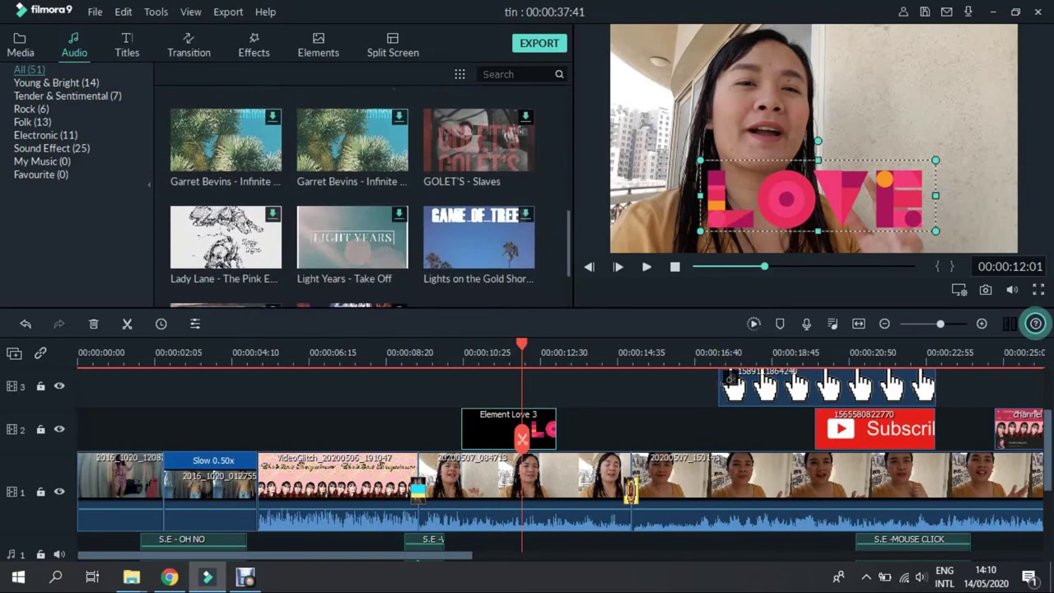
scroll(353, 197, down, 3)
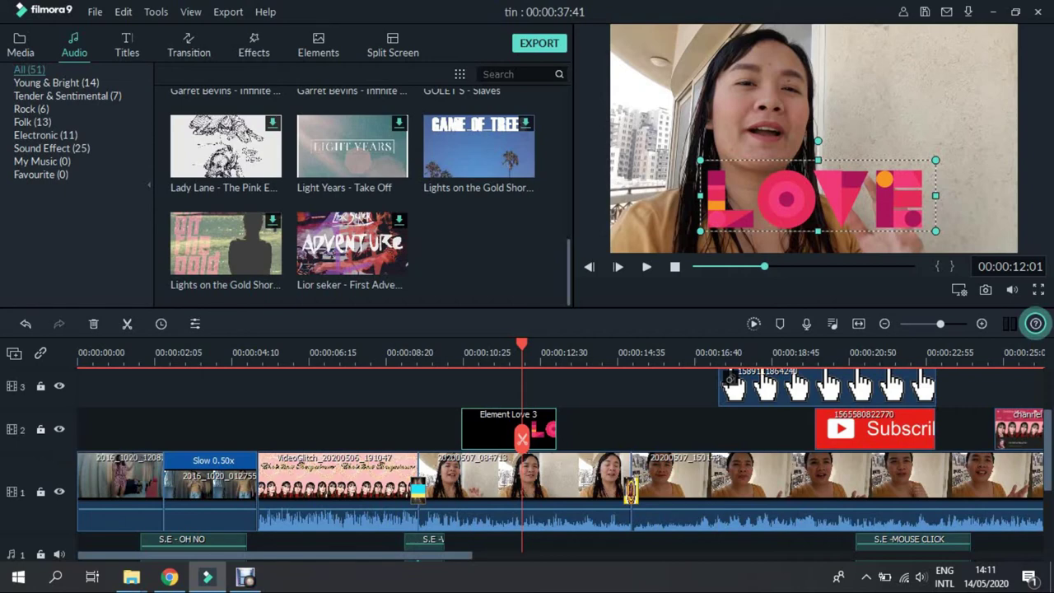
Step: View the duration setting of the Element Love 3 clip and close it with its value kept
scroll(527, 461, up, 1)
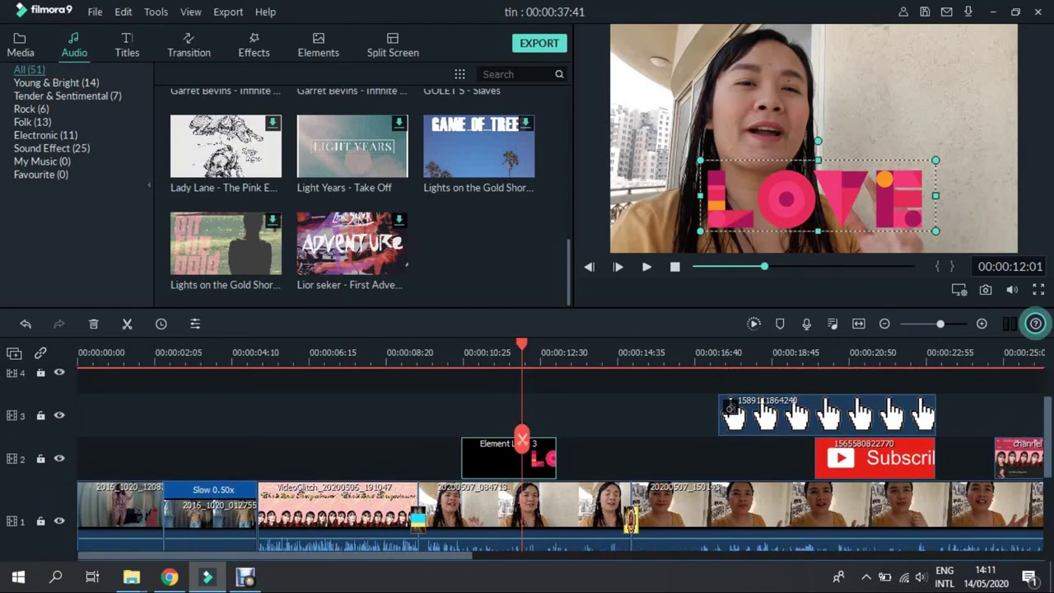
scroll(560, 461, down, 1)
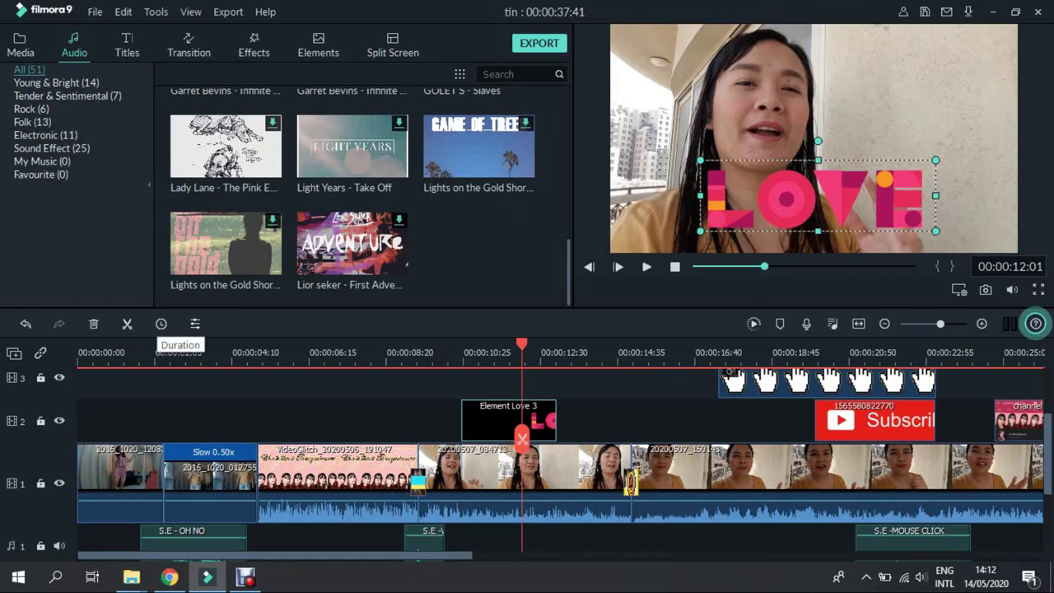
click(162, 323)
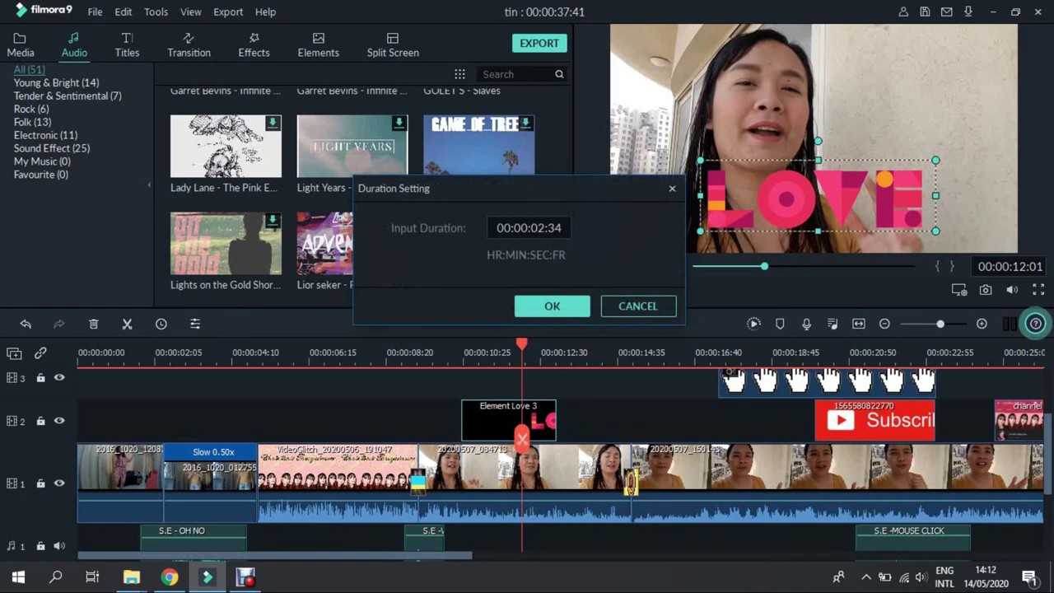
click(552, 307)
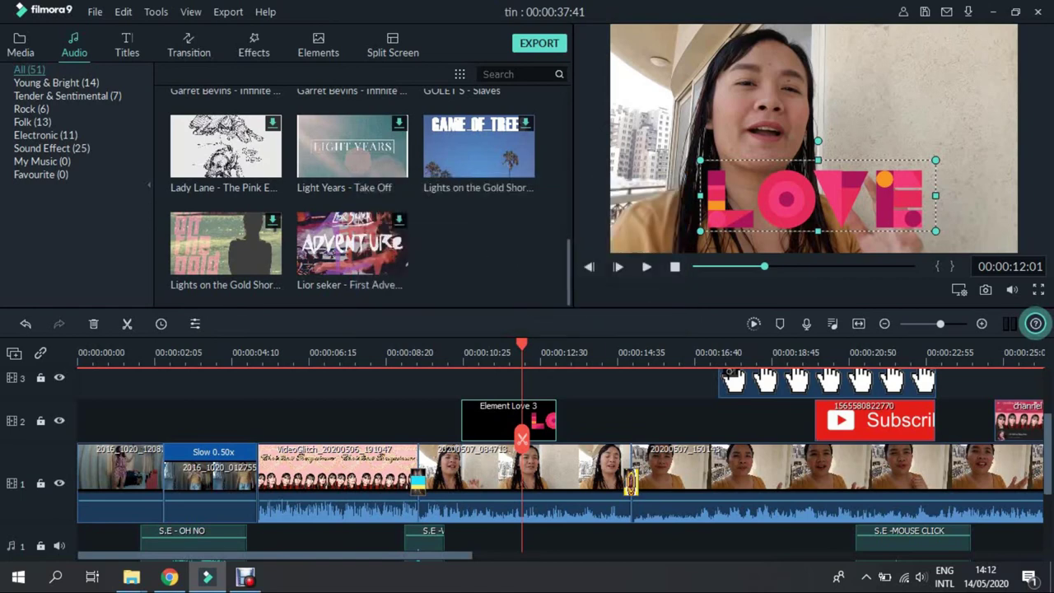